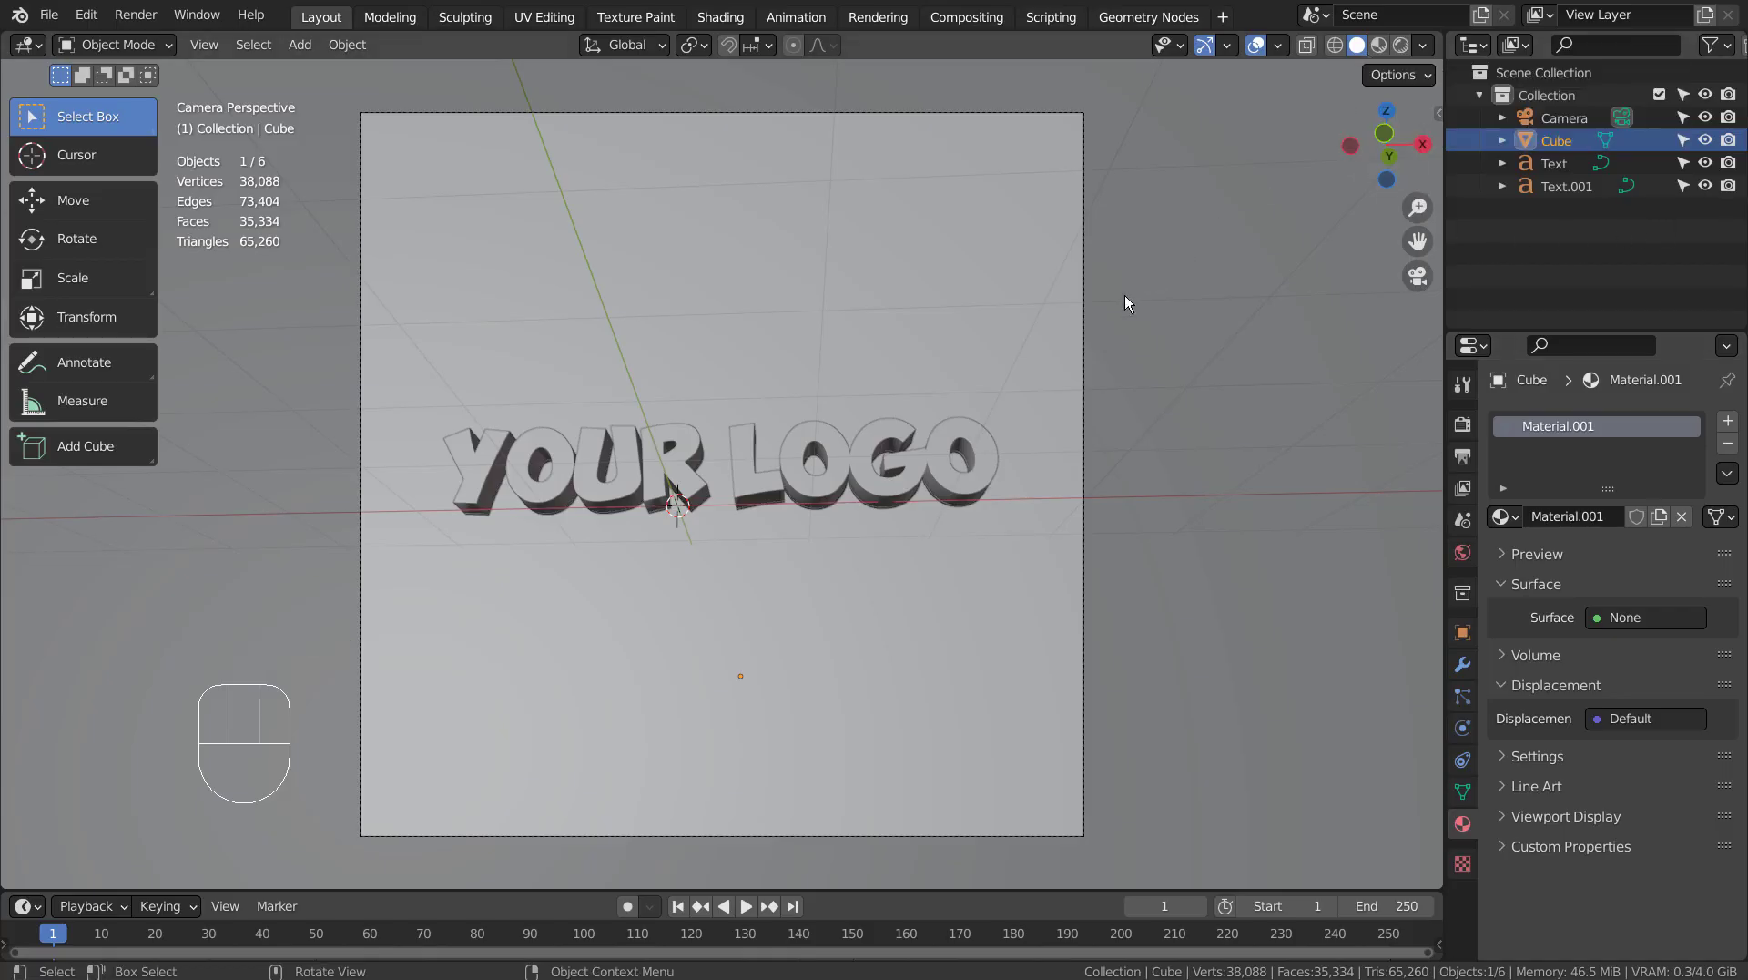
# Orbit out of the camera view and zoom out to see the whole cube around the text.
pyautogui.moveTo(1095, 402); pyautogui.dragTo(886, 638, button='middle')
pyautogui.scroll(-6, 1058, 594)
pyautogui.click(1045, 553)
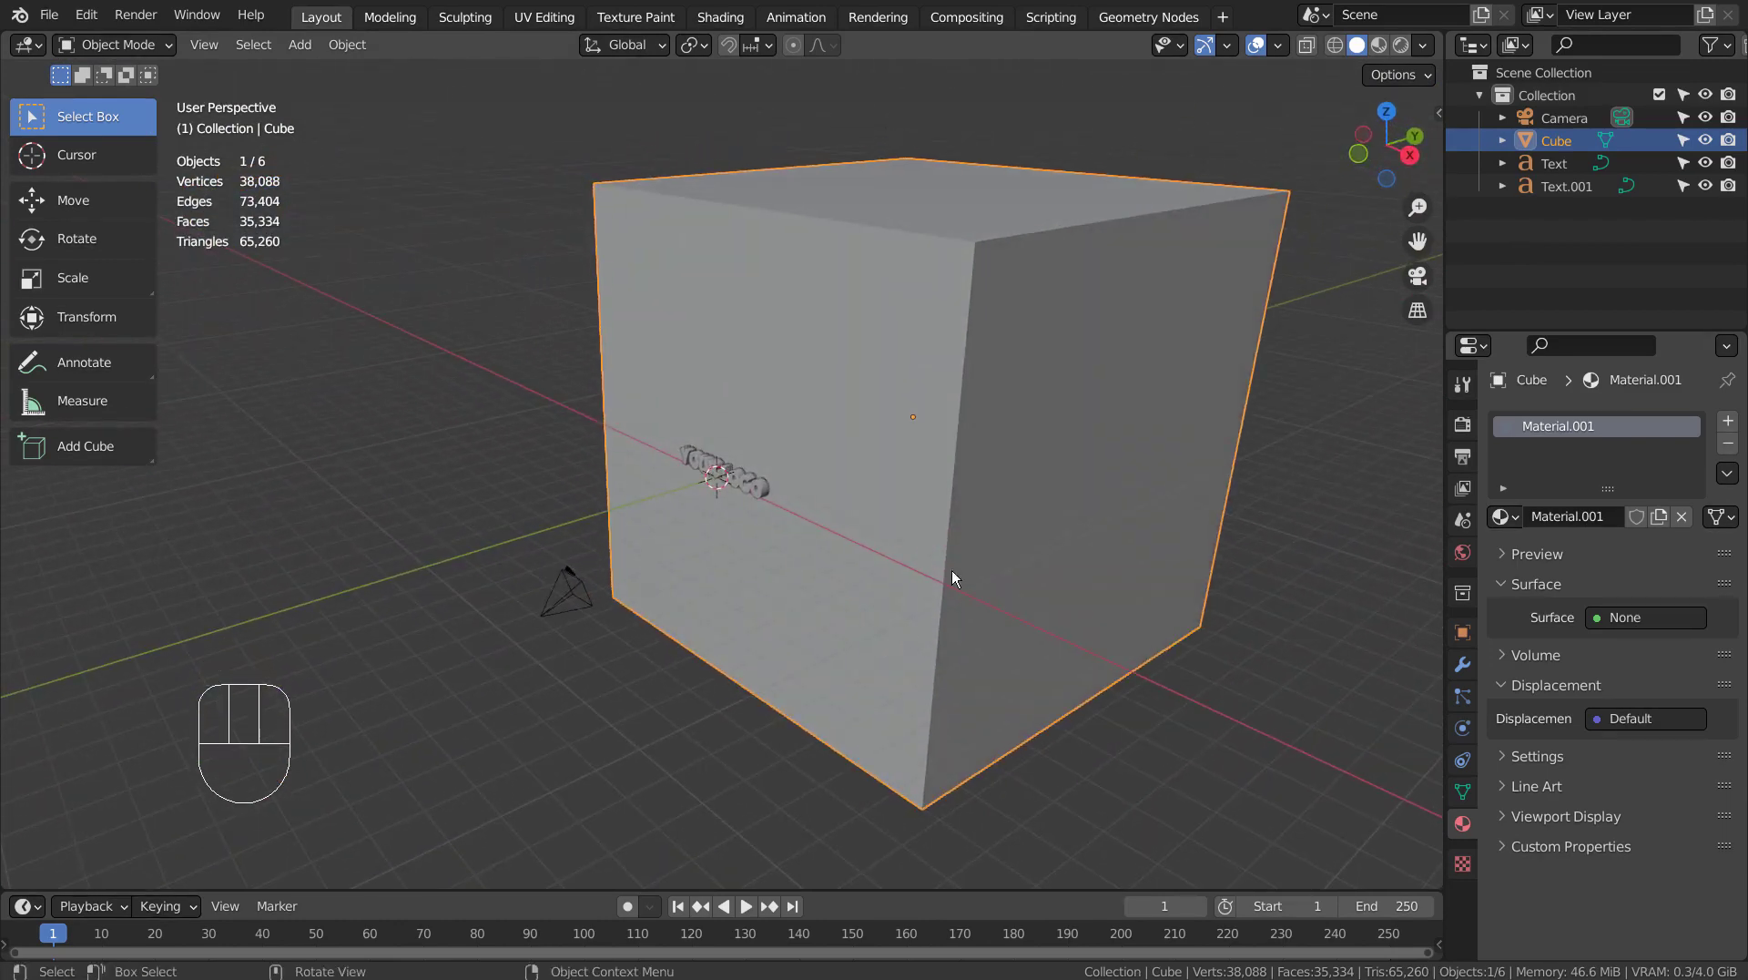
# Preview the smoky cube in Material Preview, then Rendered shading, orbiting around it.
pyautogui.click(1376, 46)
pyautogui.moveTo(1205, 461); pyautogui.dragTo(905, 425, button='middle')
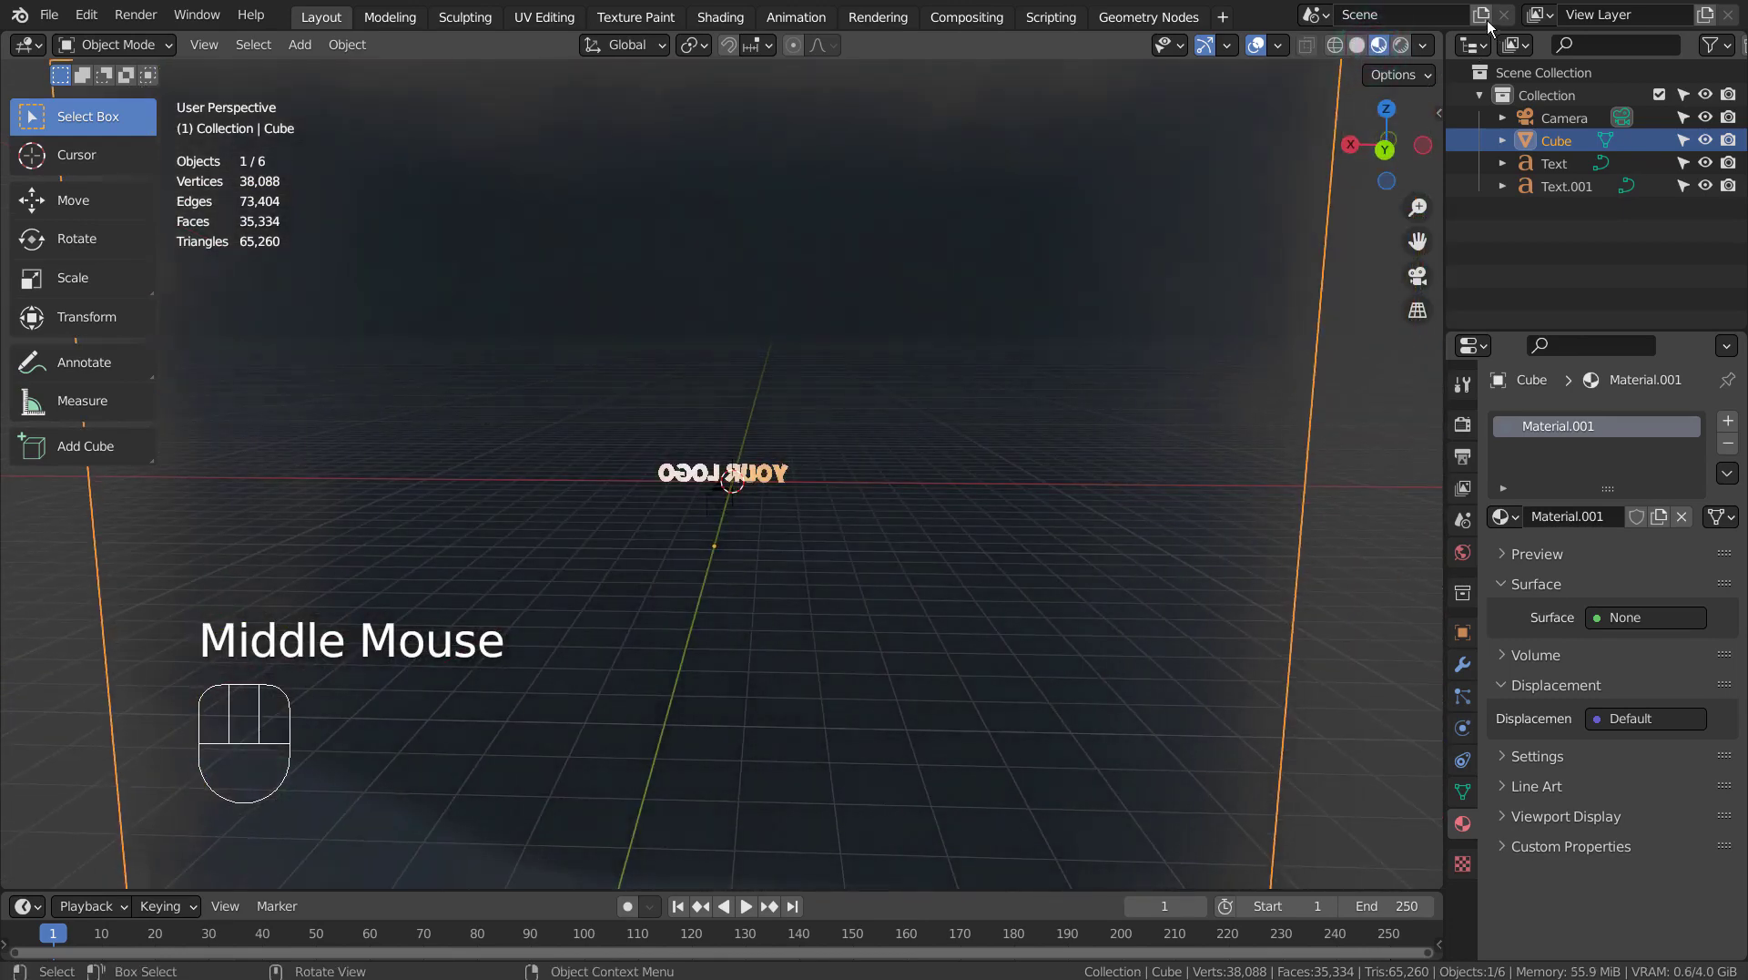
pyautogui.click(1401, 48)
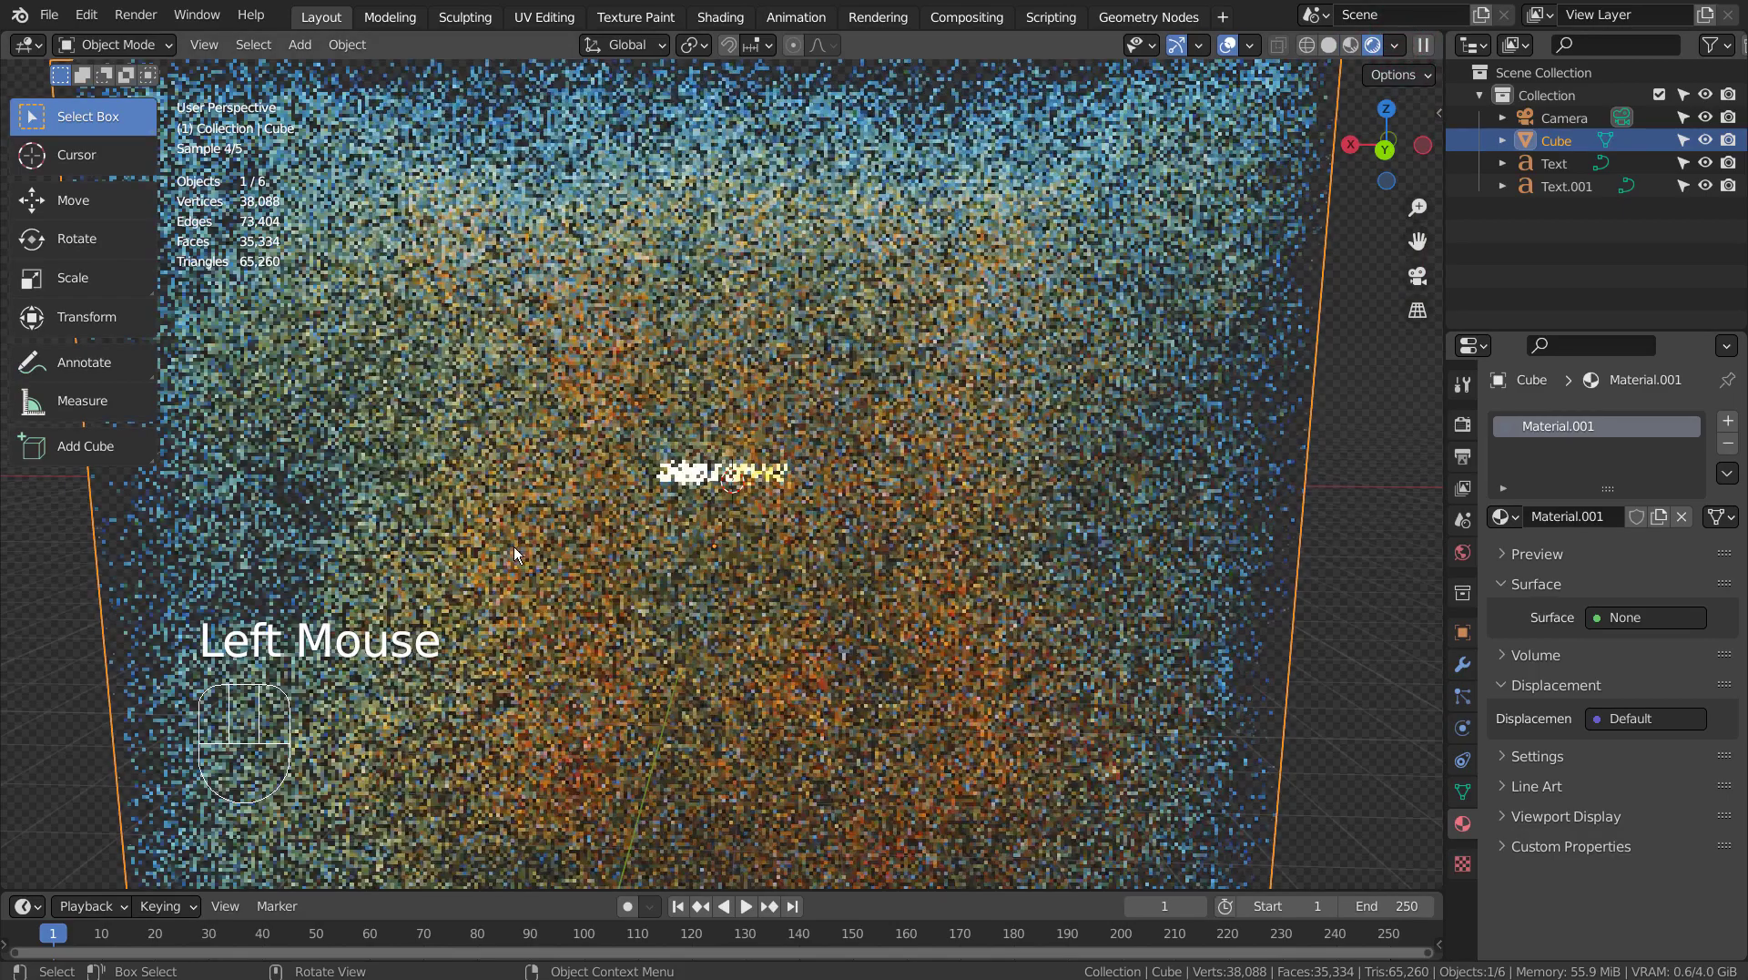
pyautogui.moveTo(513, 546); pyautogui.dragTo(1020, 564, button='middle')
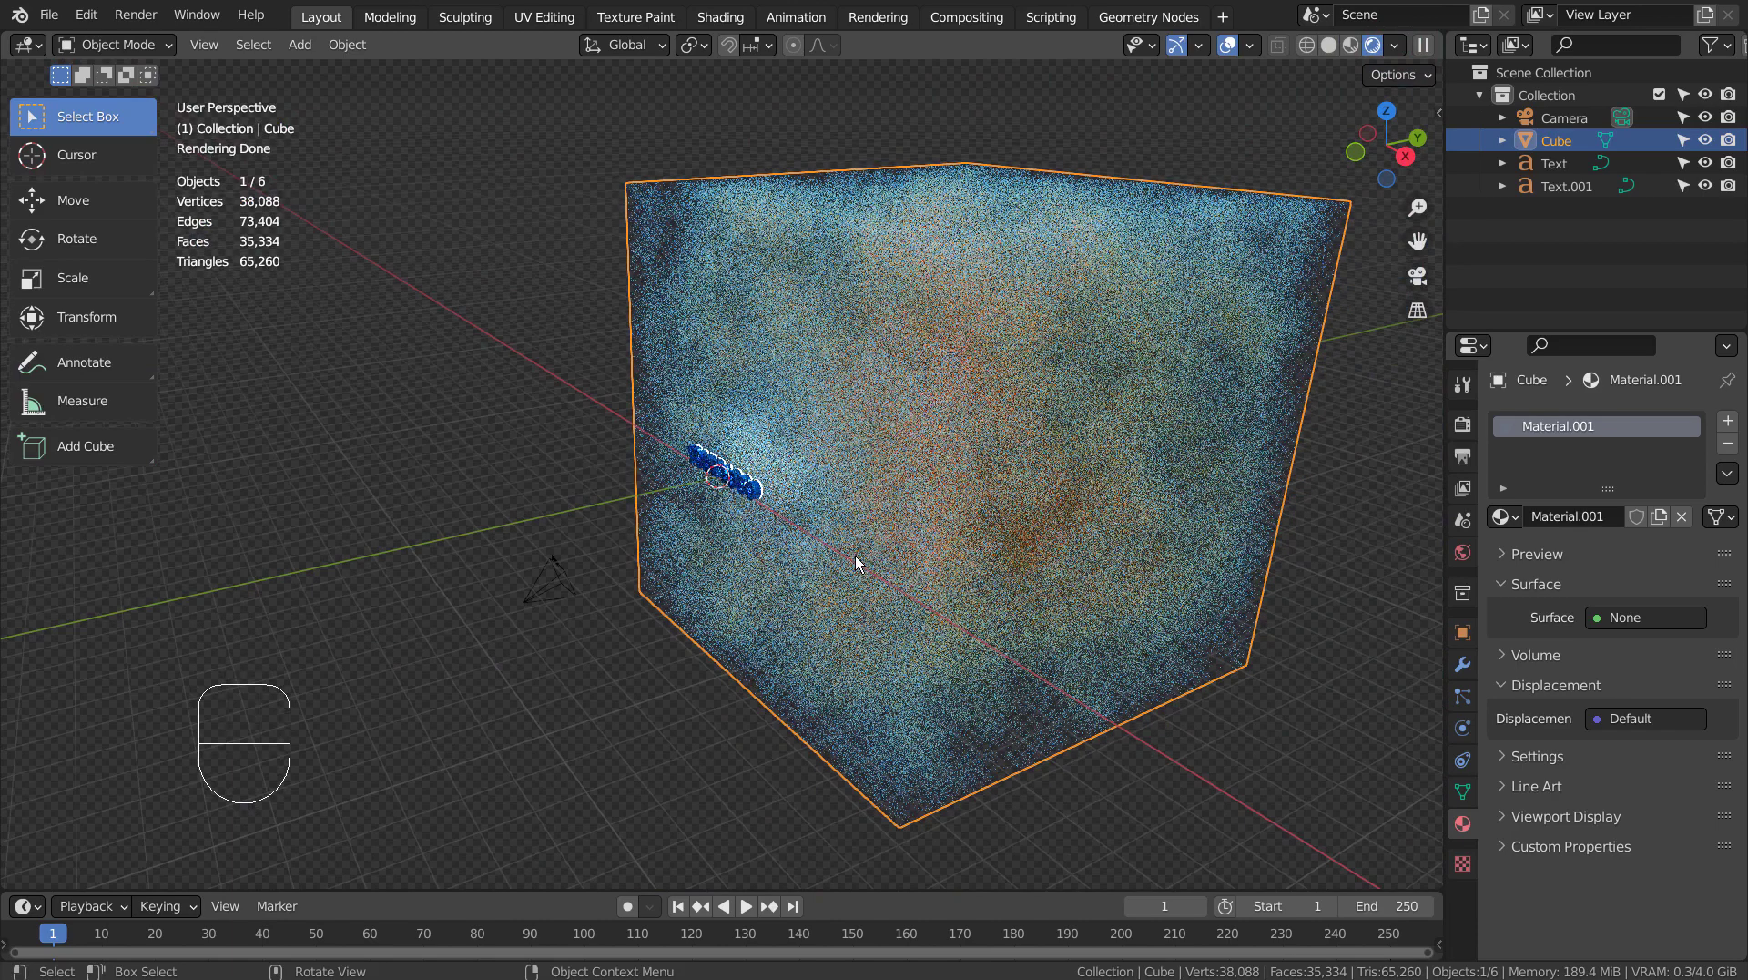
pyautogui.scroll(8, 856, 558)
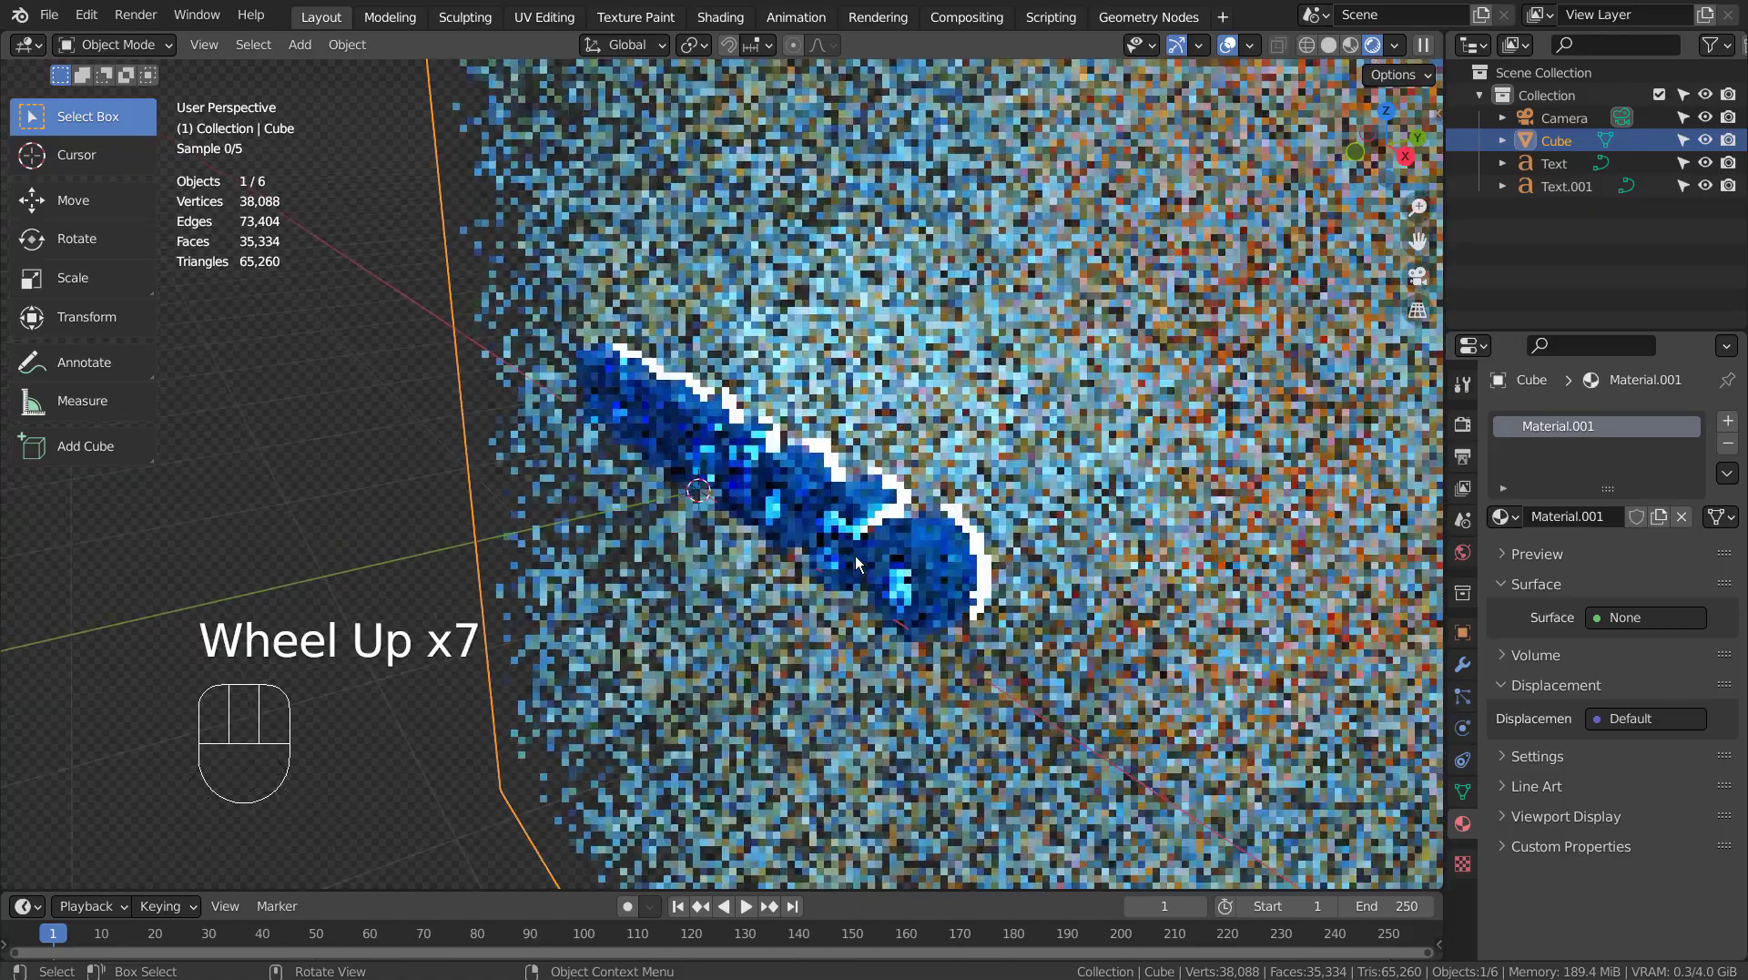
pyautogui.scroll(2, 855, 555)
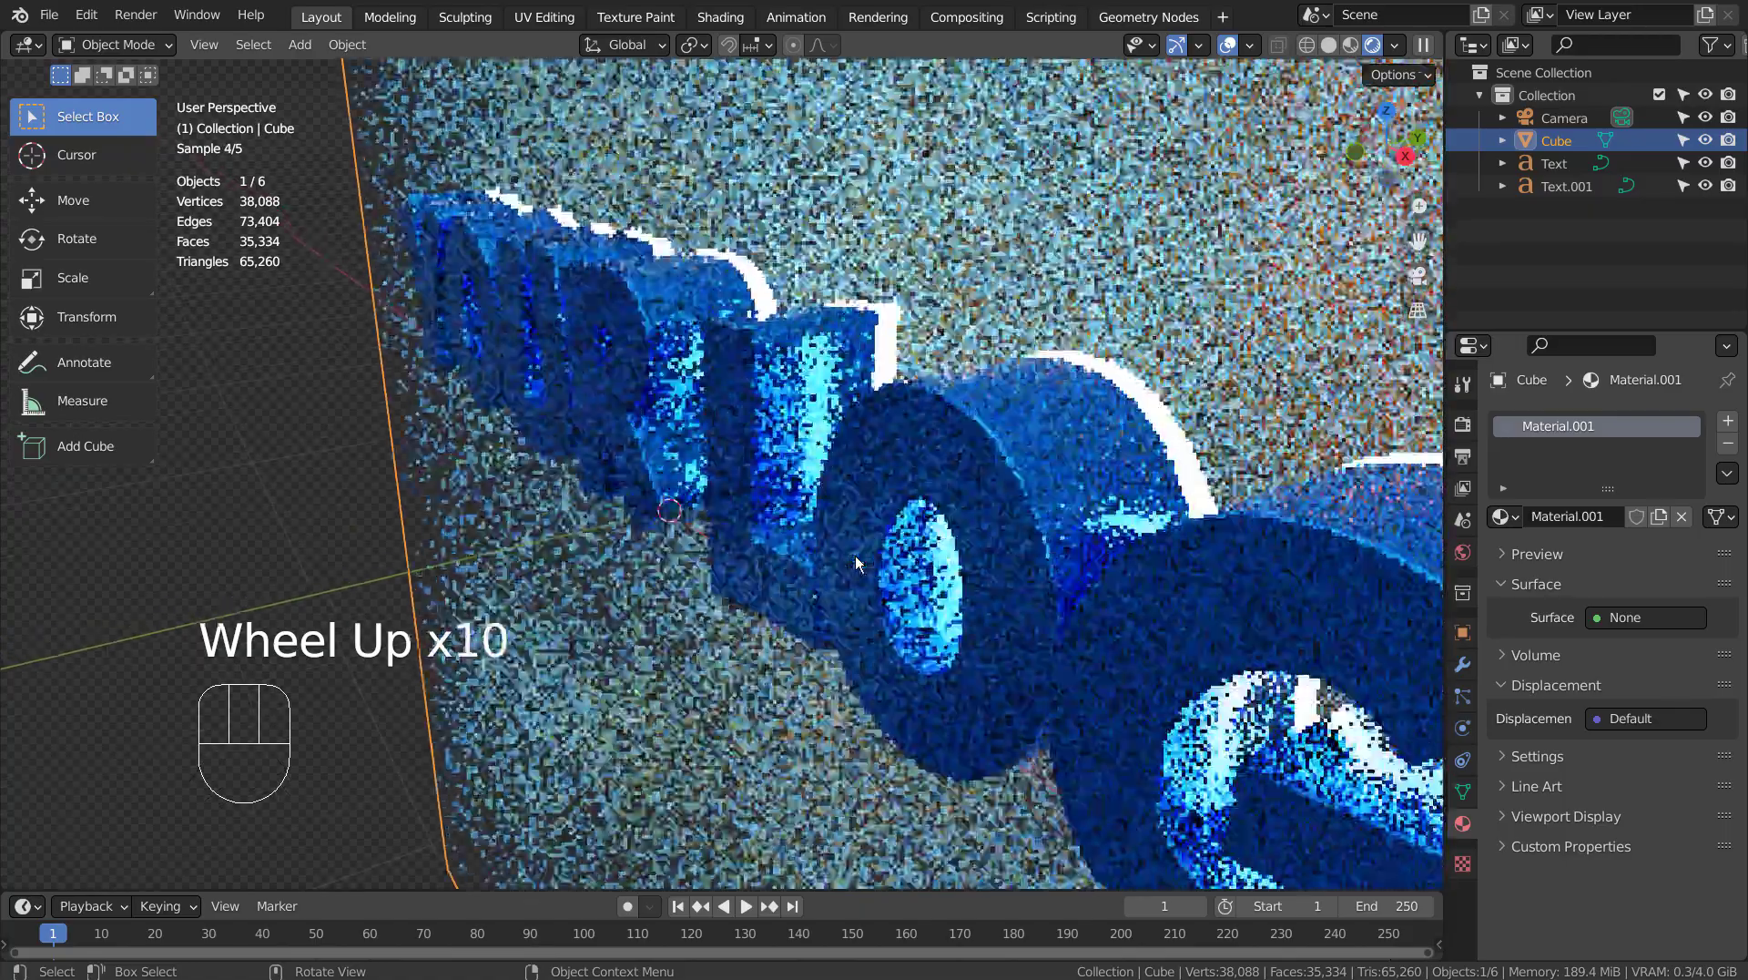
# Inspect the blue logo up close, select the cube and return to Solid shading.
pyautogui.moveTo(855, 556); pyautogui.dragTo(1025, 363, button='middle')
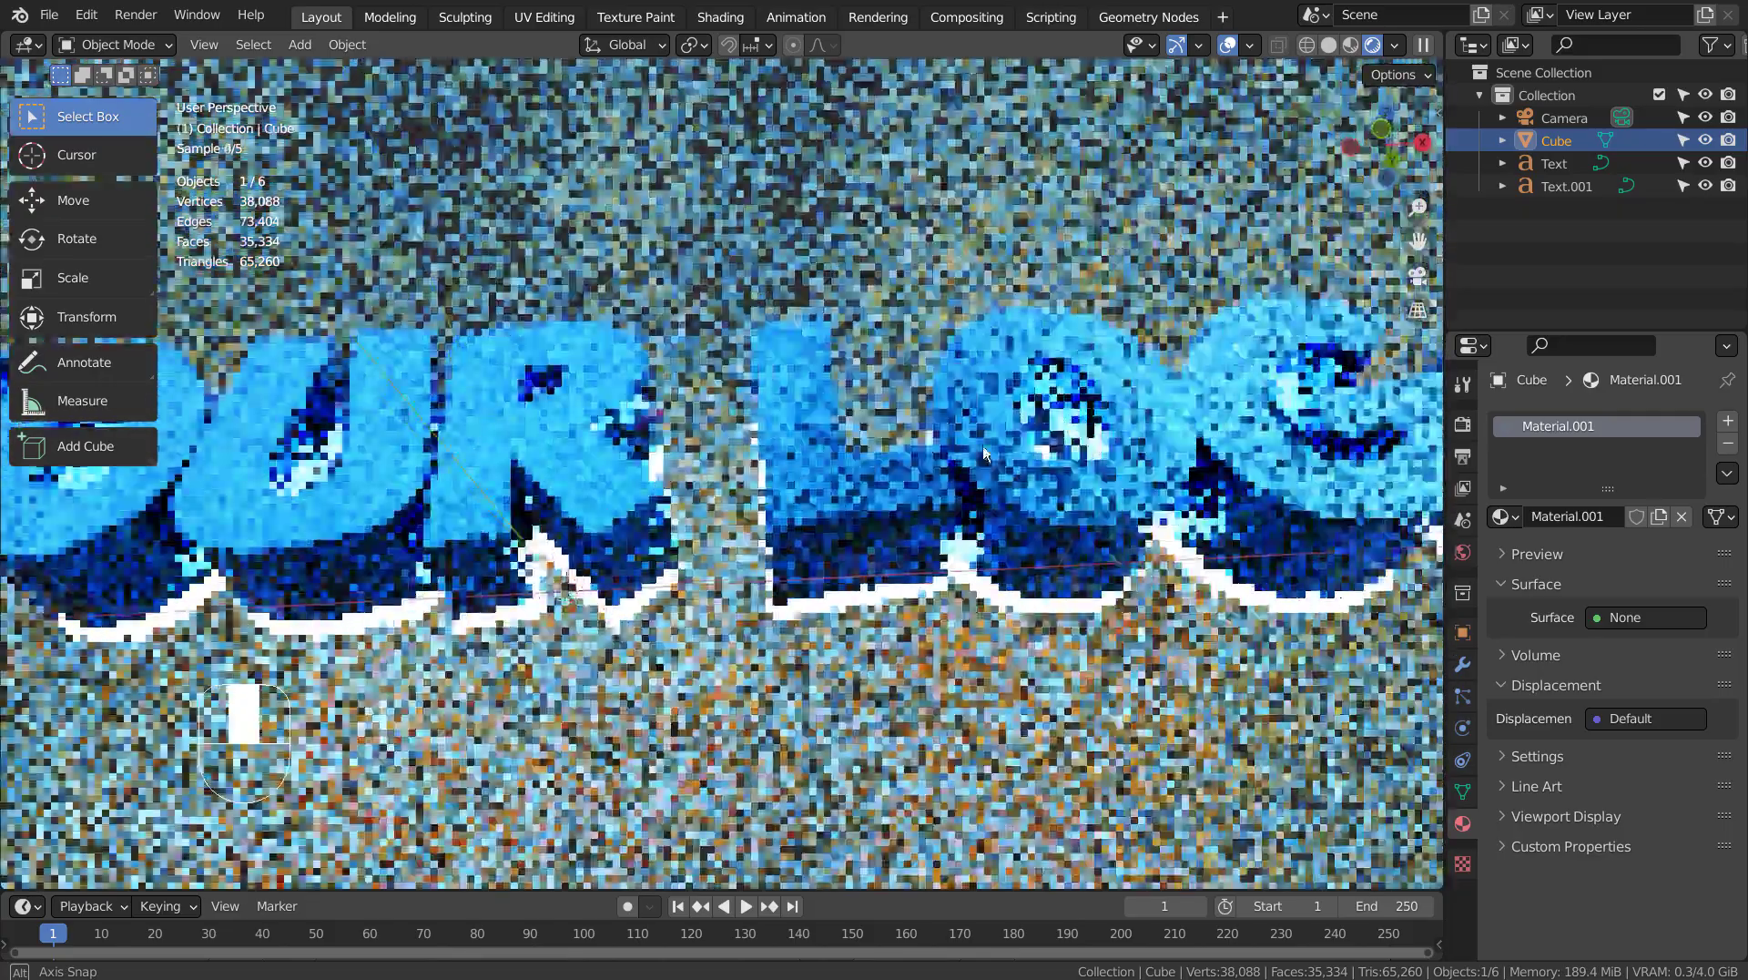
pyautogui.moveTo(983, 453); pyautogui.dragTo(932, 518, button='middle')
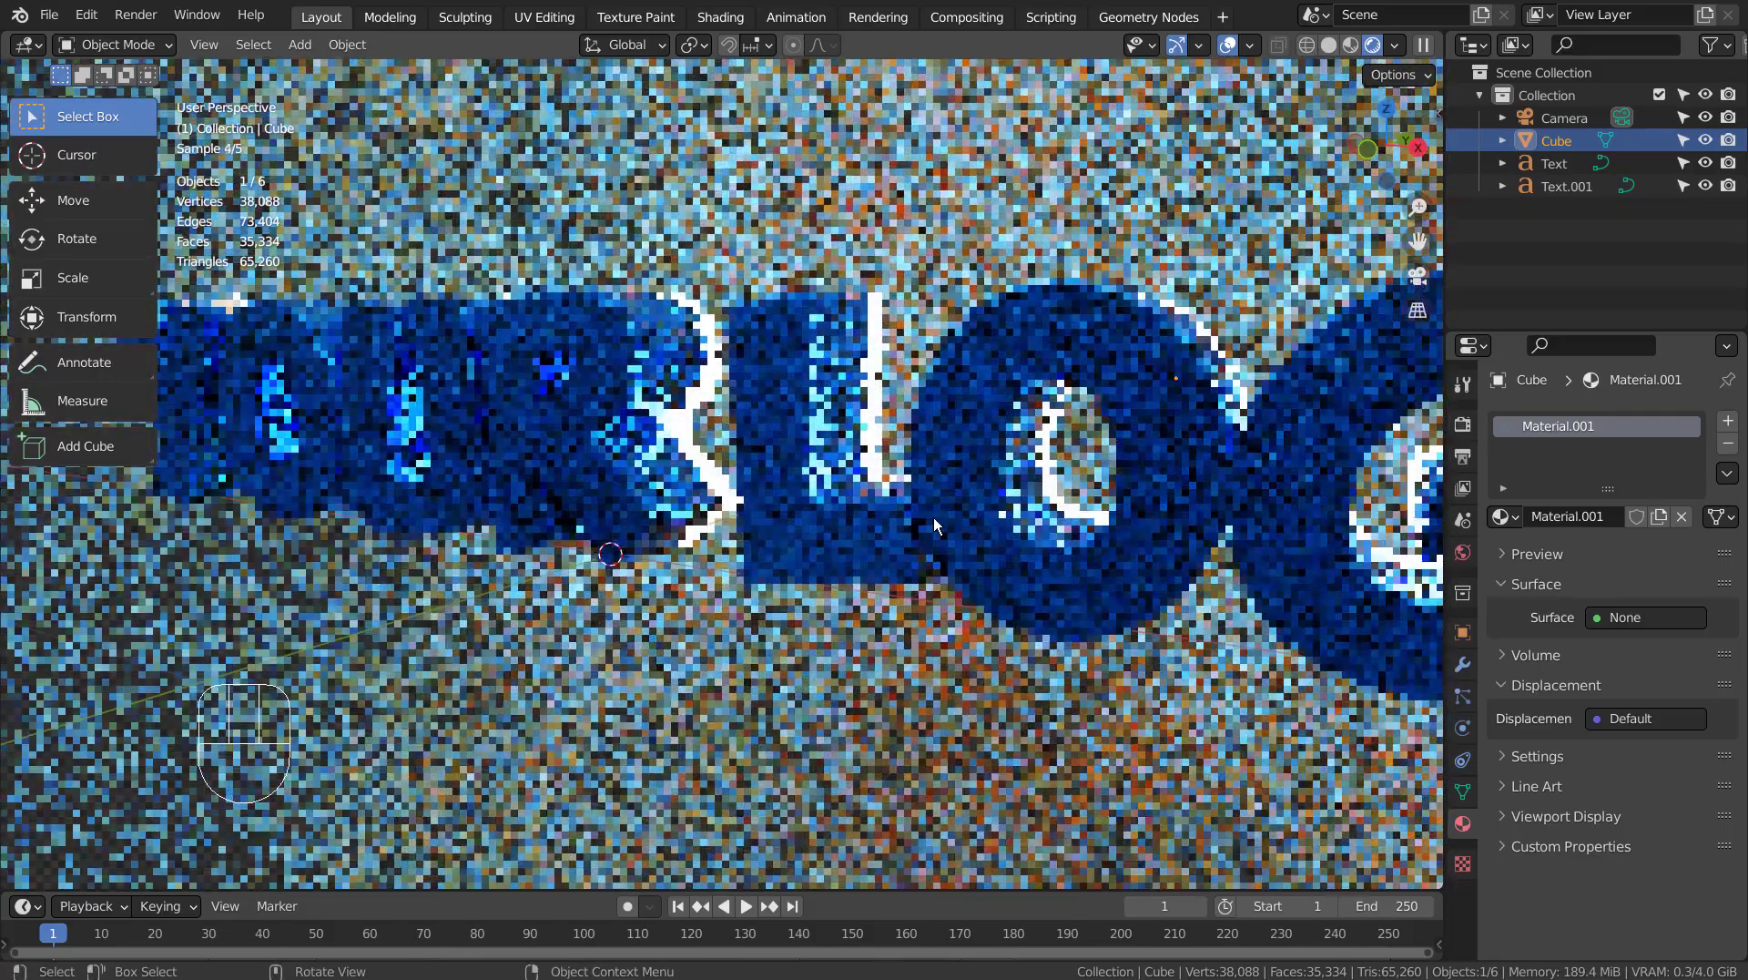
pyautogui.scroll(-2, 933, 521)
pyautogui.scroll(-8, 933, 519)
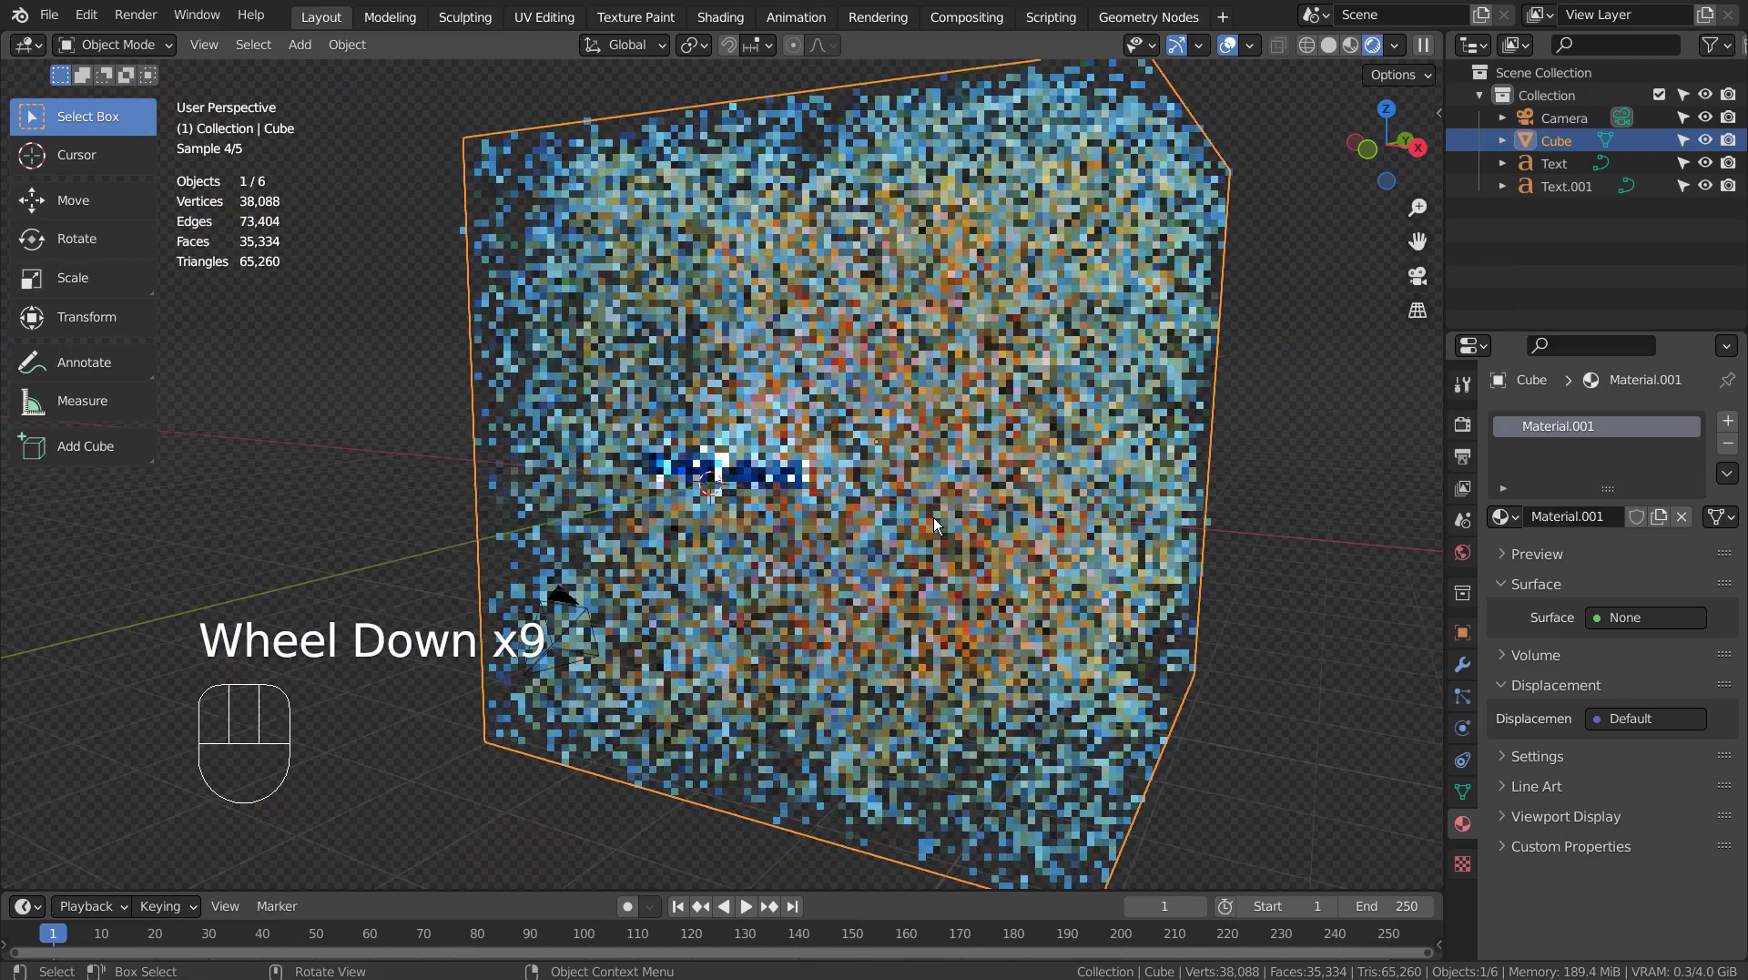
pyautogui.moveTo(932, 517); pyautogui.dragTo(1067, 553, button='middle')
pyautogui.click(868, 273)
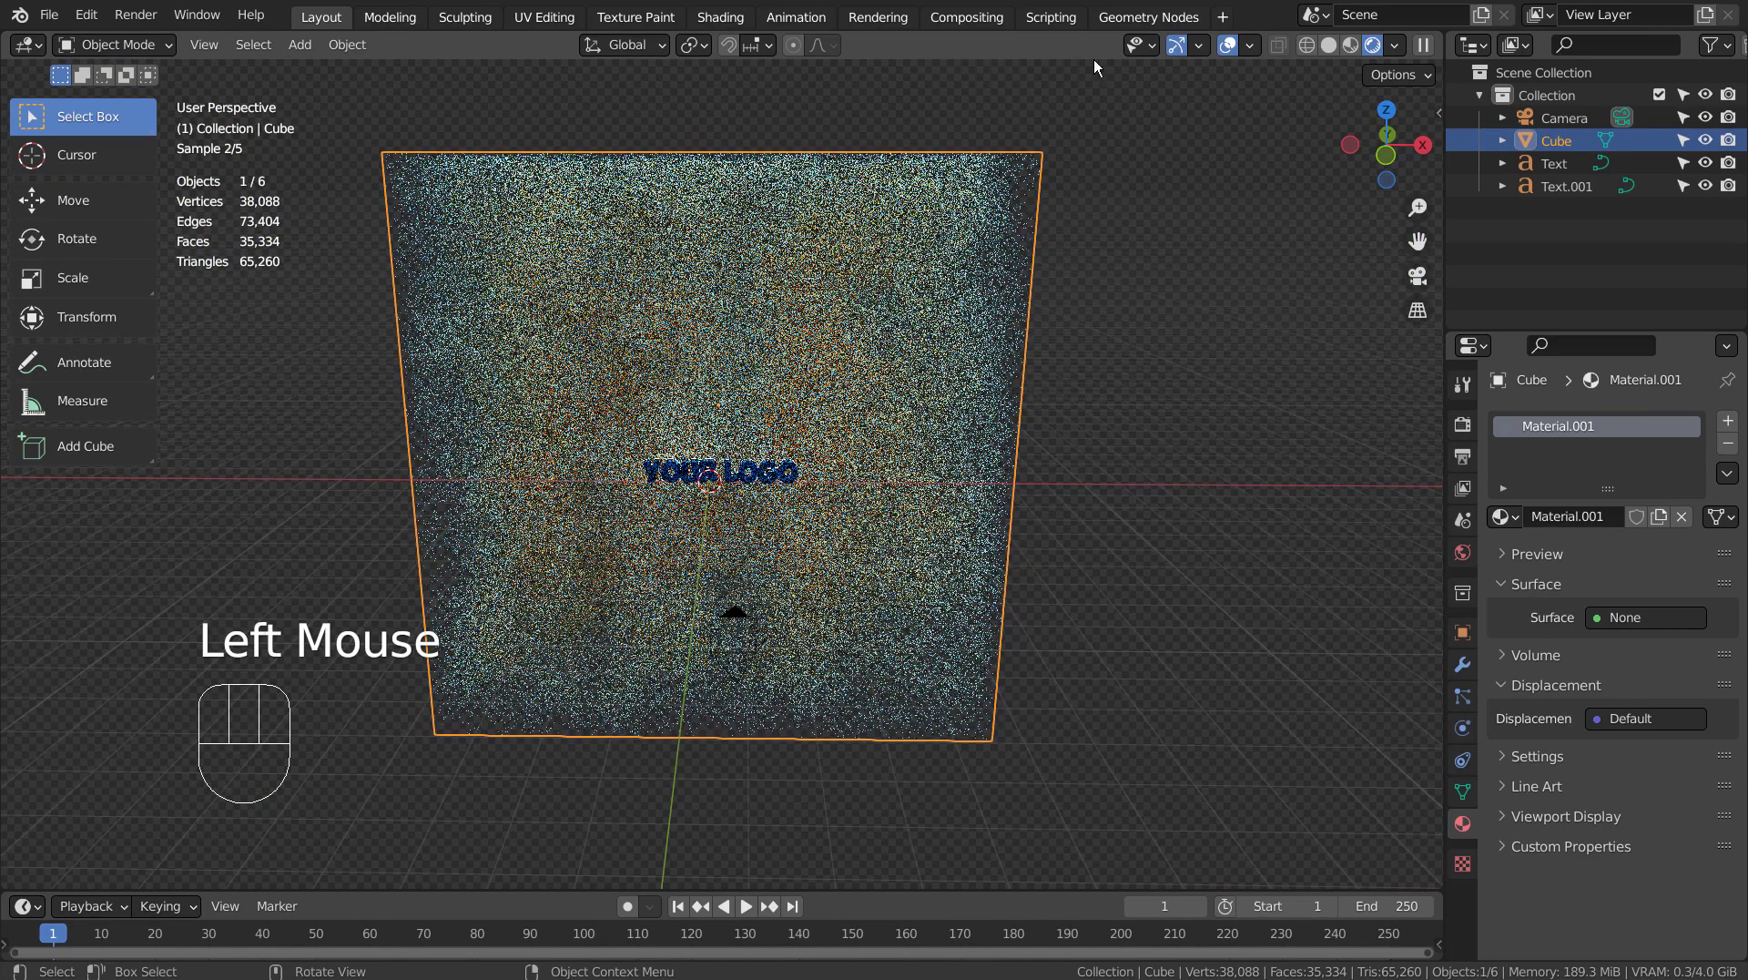
pyautogui.click(1328, 44)
# In the Shading workspace's maximized node editor, move Material Output next to Volume Scatter.
pyautogui.click(736, 18)
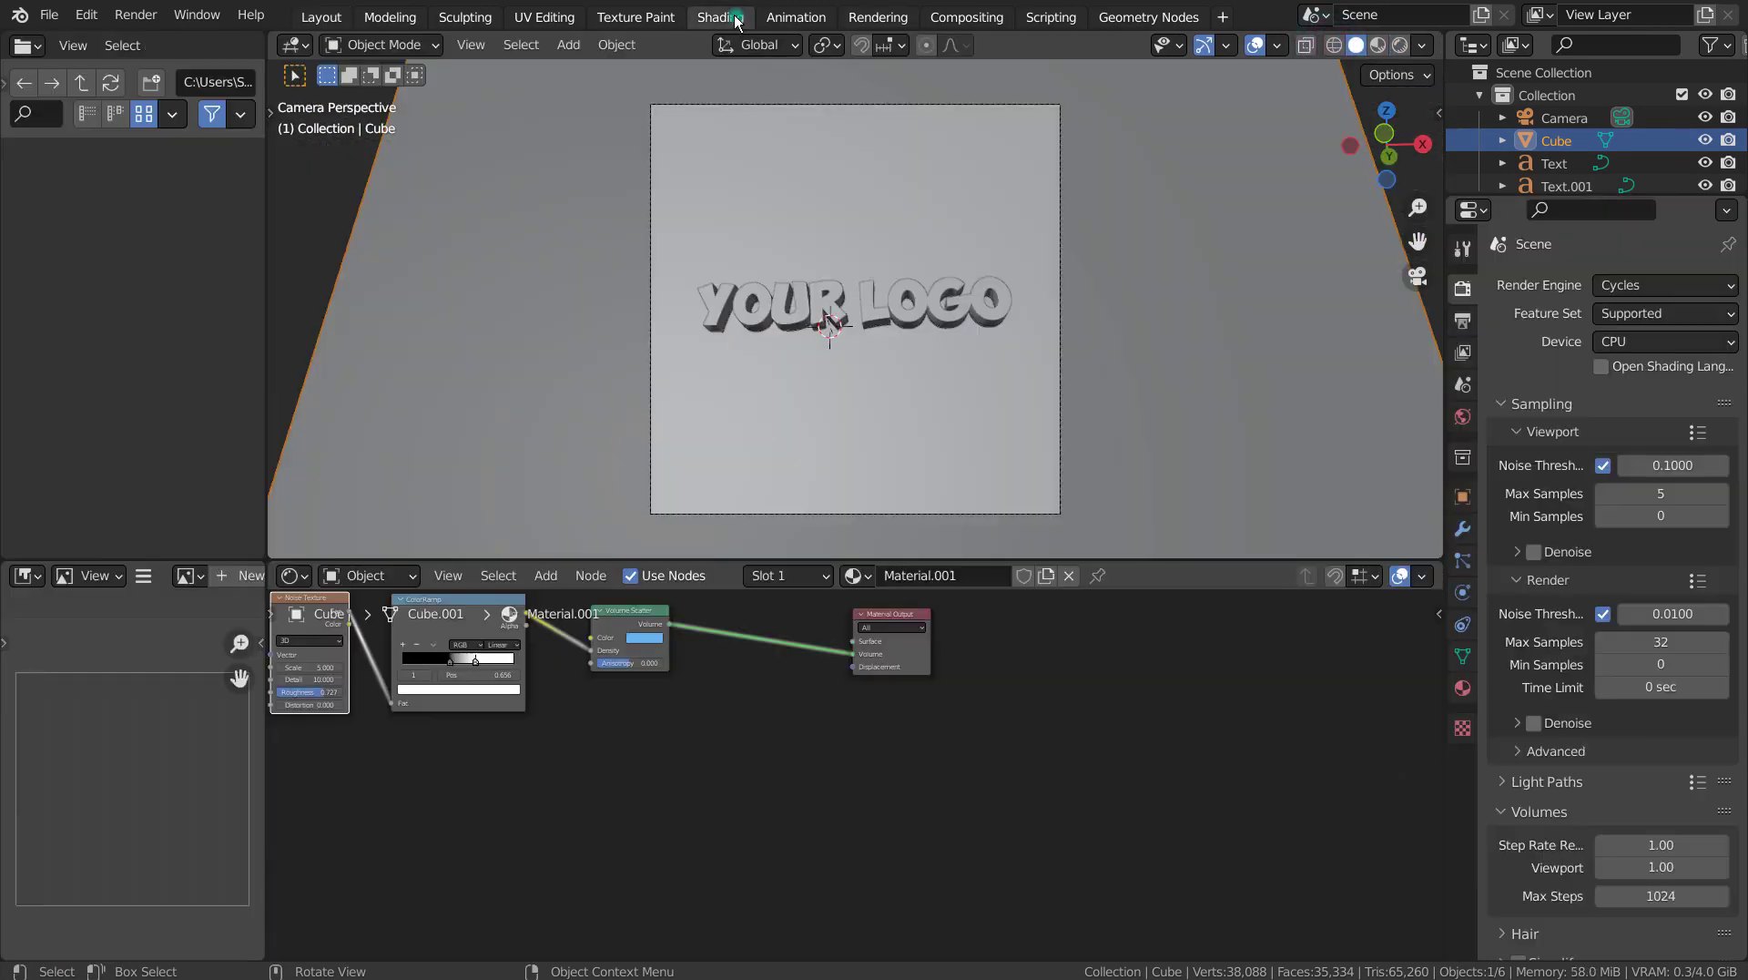
pyautogui.click(733, 854)
pyautogui.hotkey('ctrl', 'space')
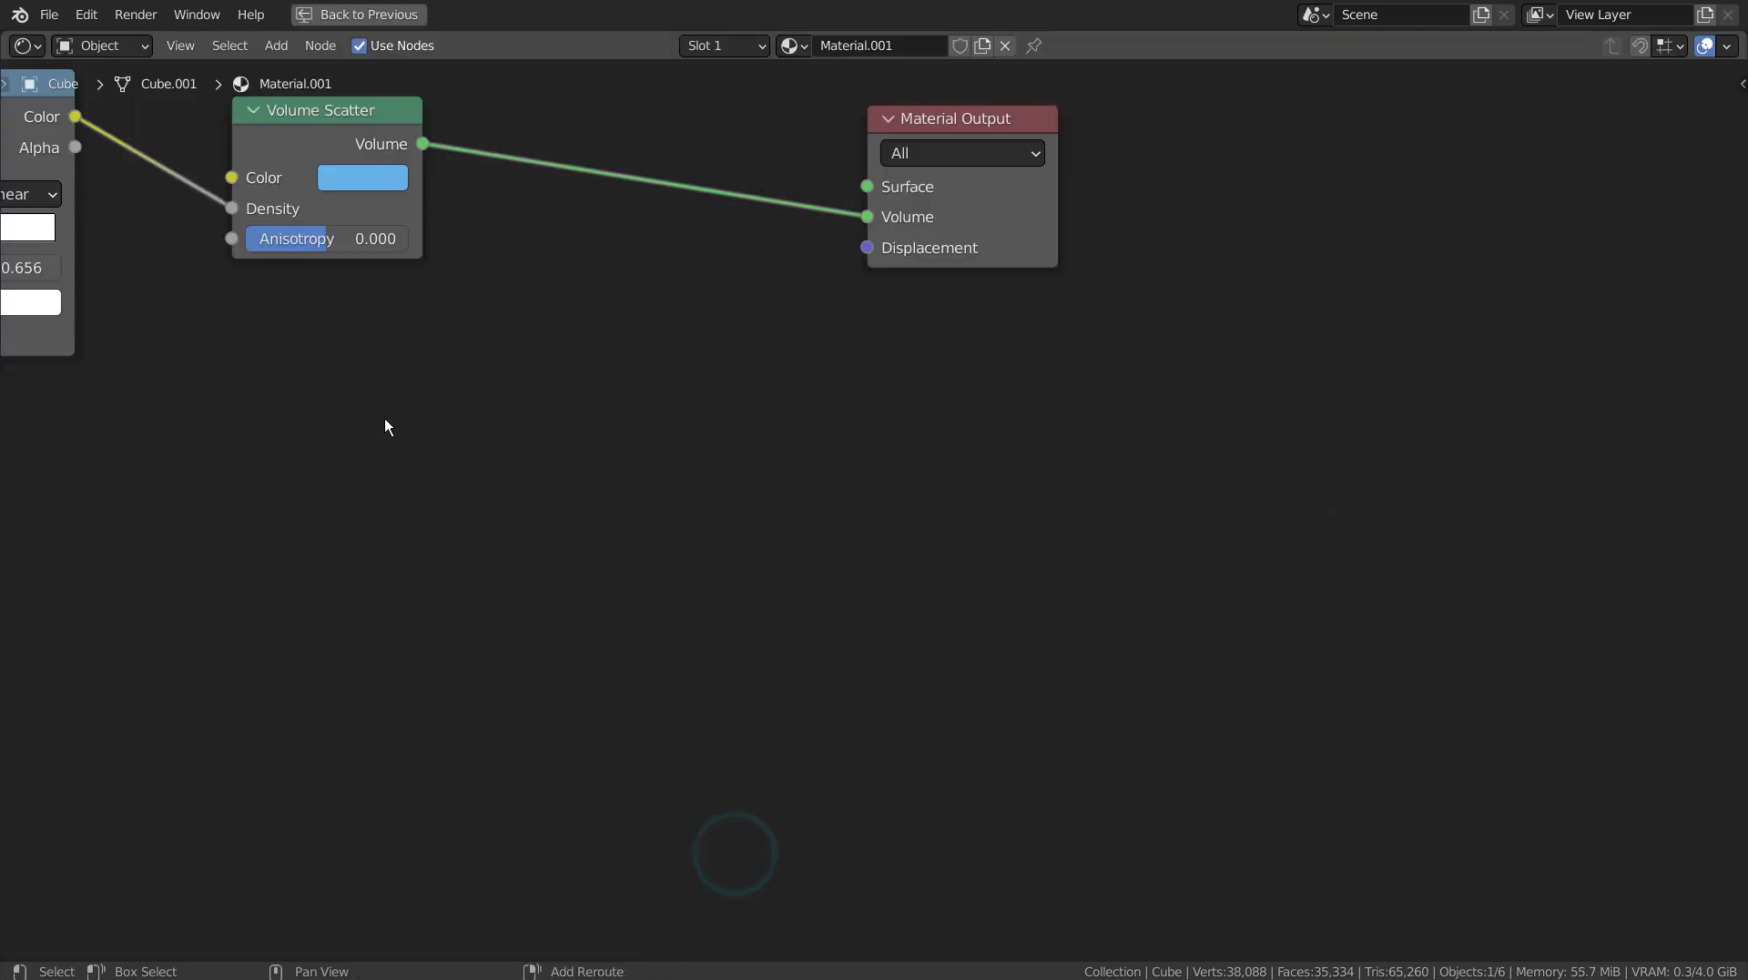
pyautogui.moveTo(385, 420); pyautogui.dragTo(986, 593, button='middle')
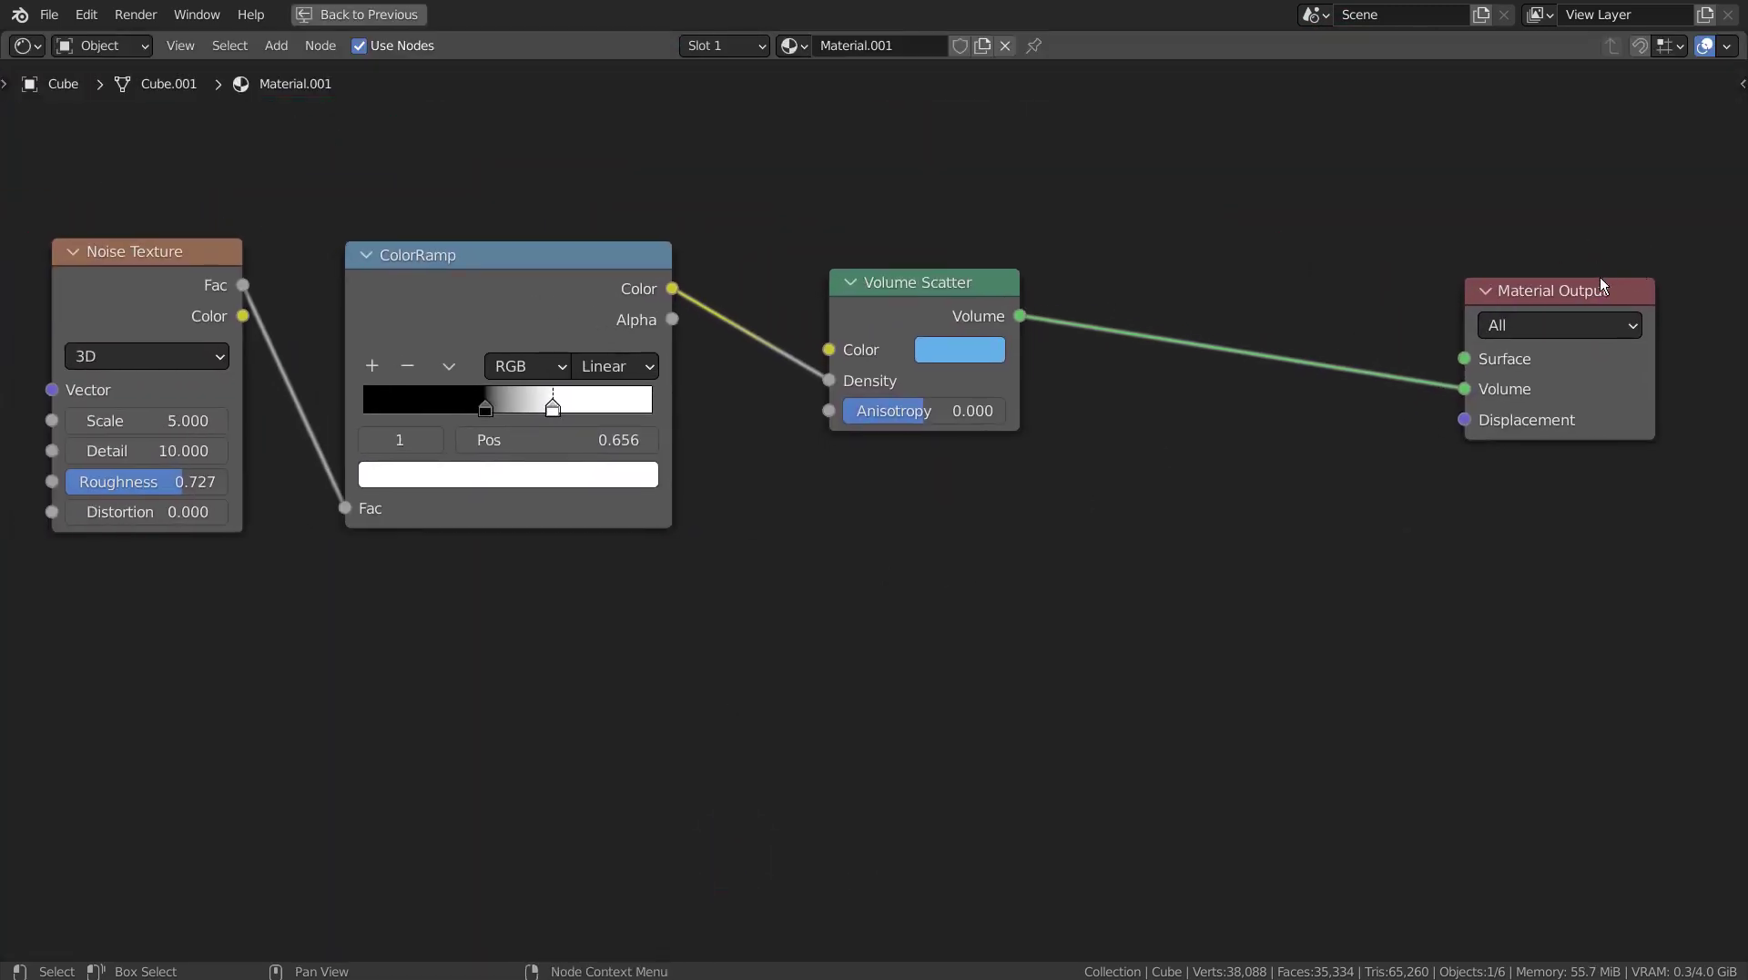
pyautogui.moveTo(1603, 286); pyautogui.dragTo(1320, 290)
pyautogui.moveTo(912, 552); pyautogui.dragTo(999, 664, button='middle')
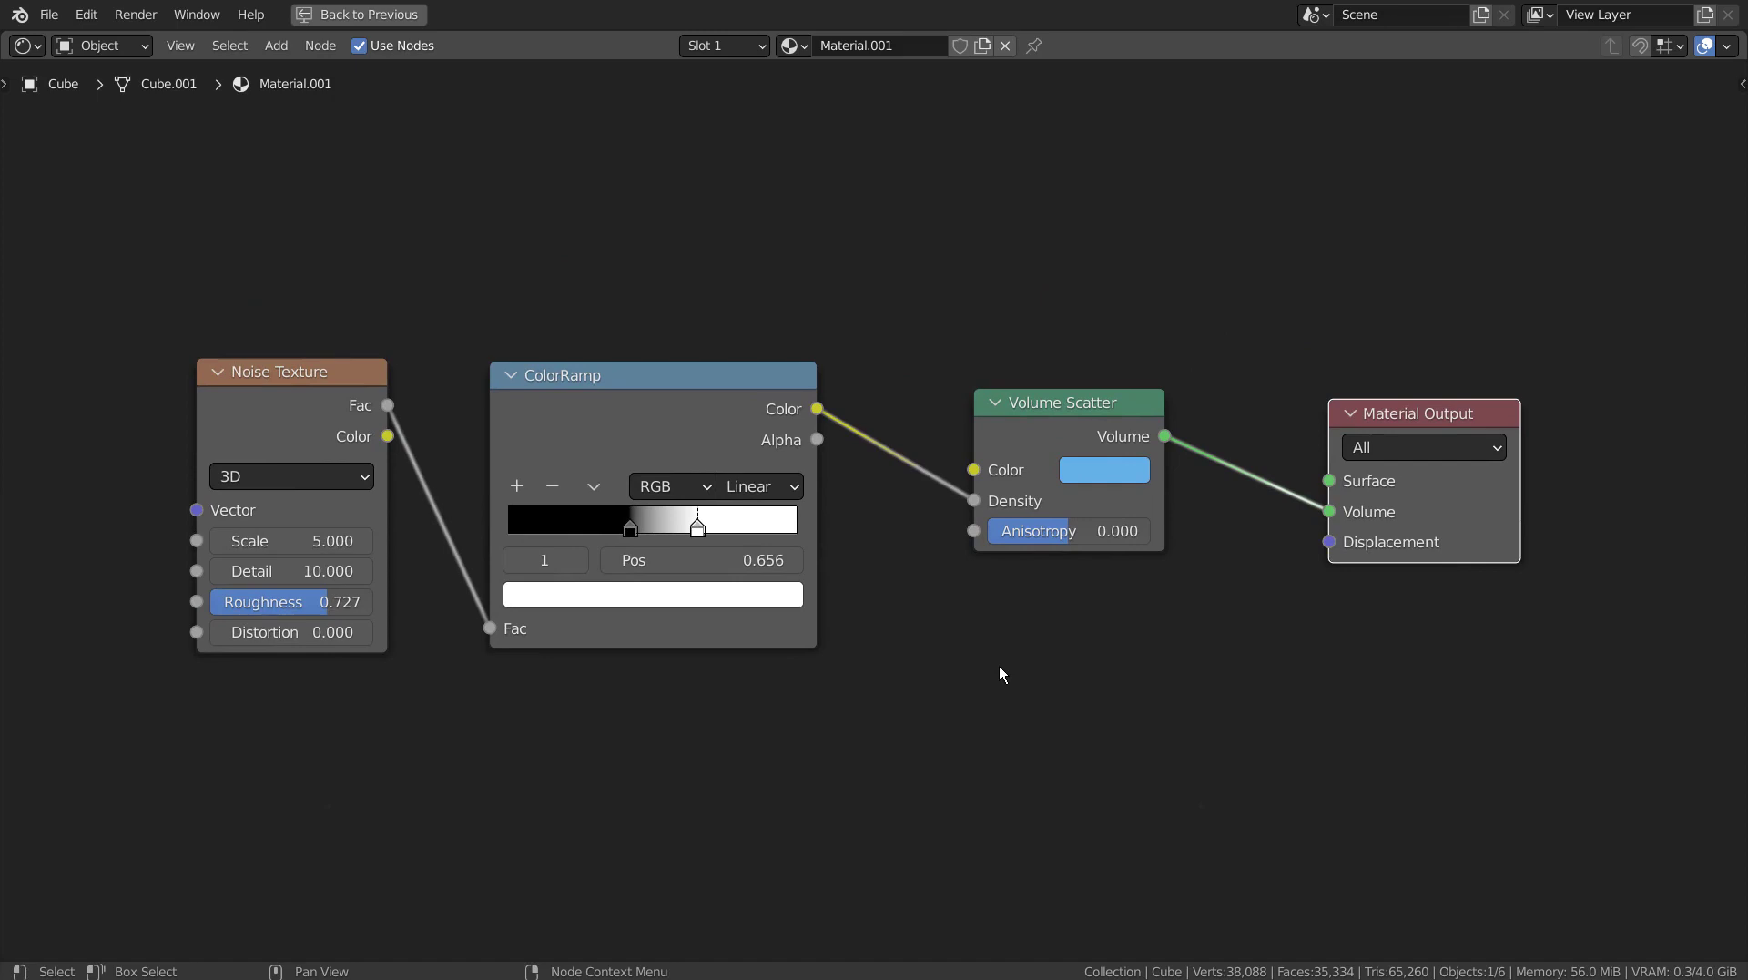
pyautogui.hotkey('ctrl', 'space')
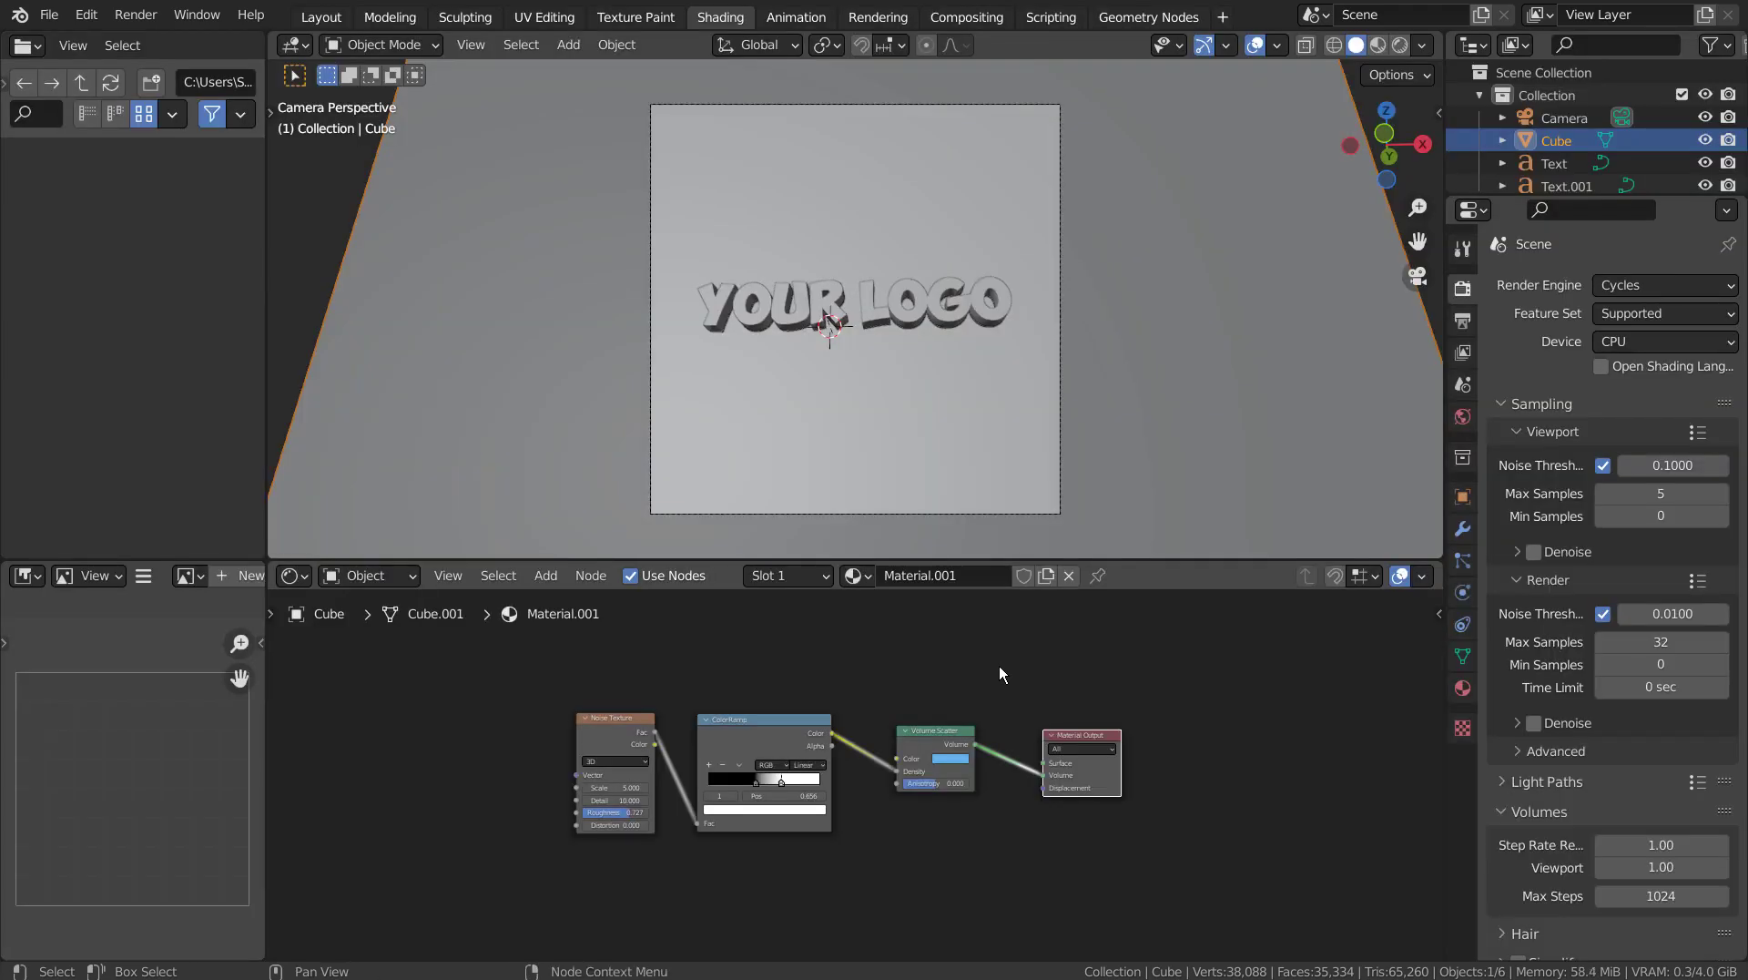
# Back in Layout, box-select the cube and both logo texts, Text and Text.001.
pyautogui.click(998, 303)
pyautogui.moveTo(1151, 340)
pyautogui.mouseDown(button='middle')
pyautogui.moveTo(1209, 348)
pyautogui.moveTo(1161, 367)
pyautogui.mouseUp(button='middle')
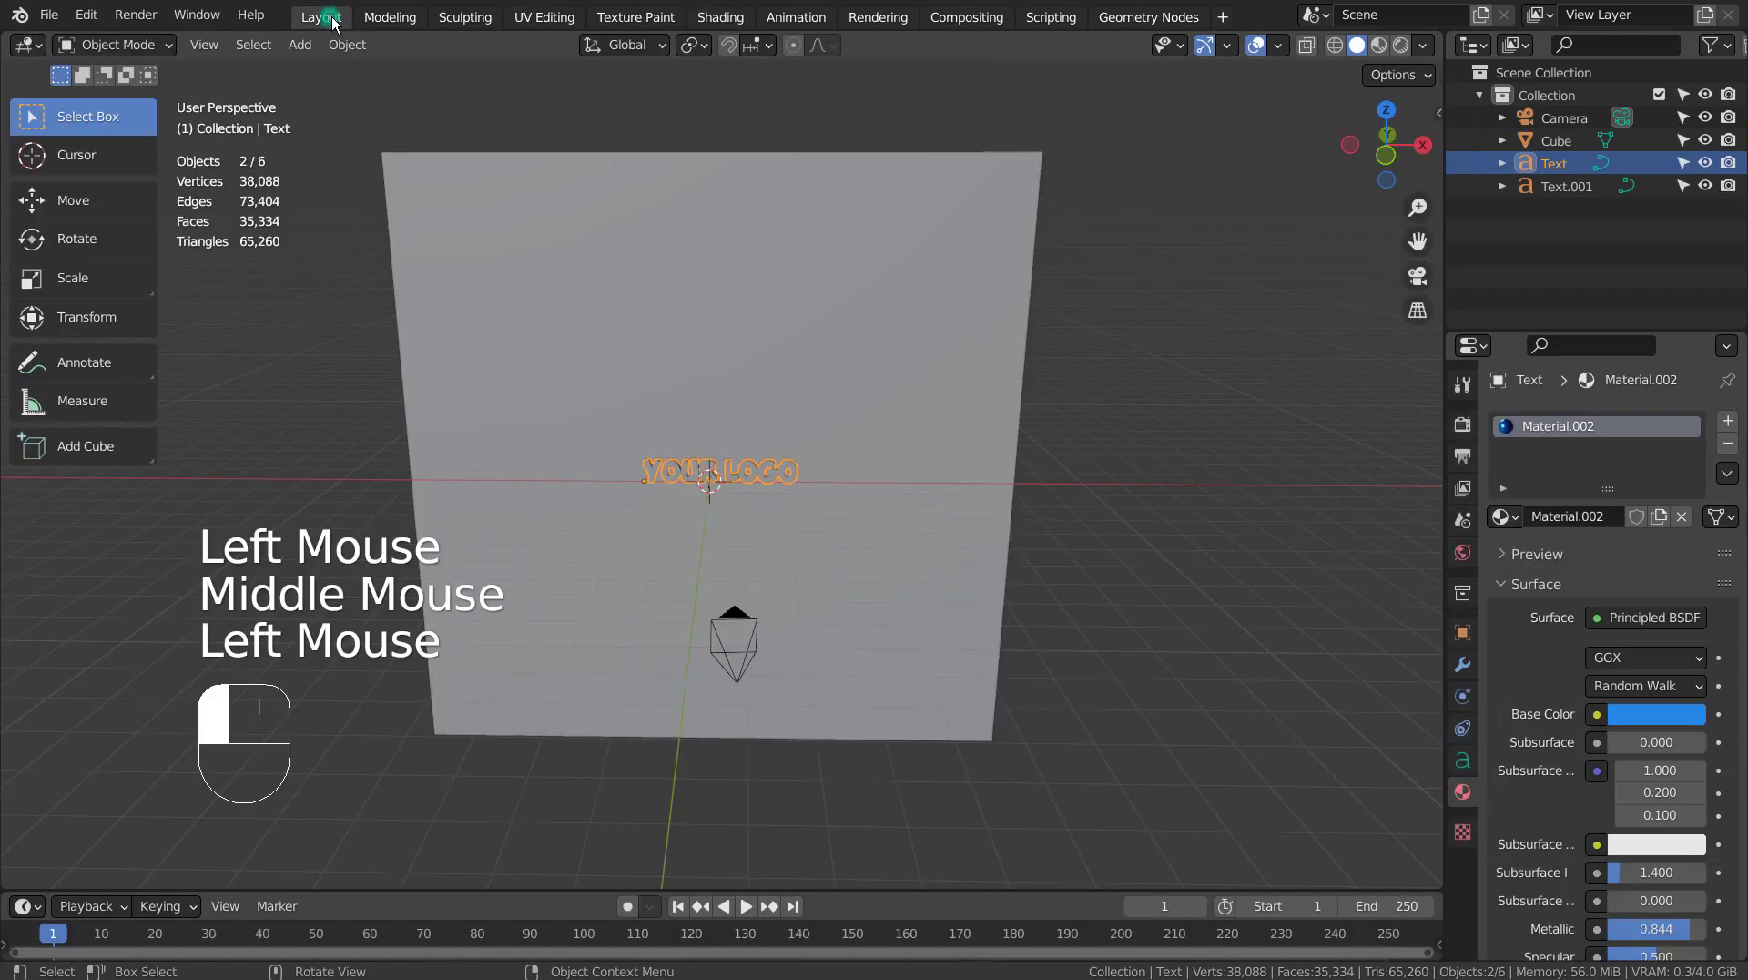
pyautogui.click(320, 17)
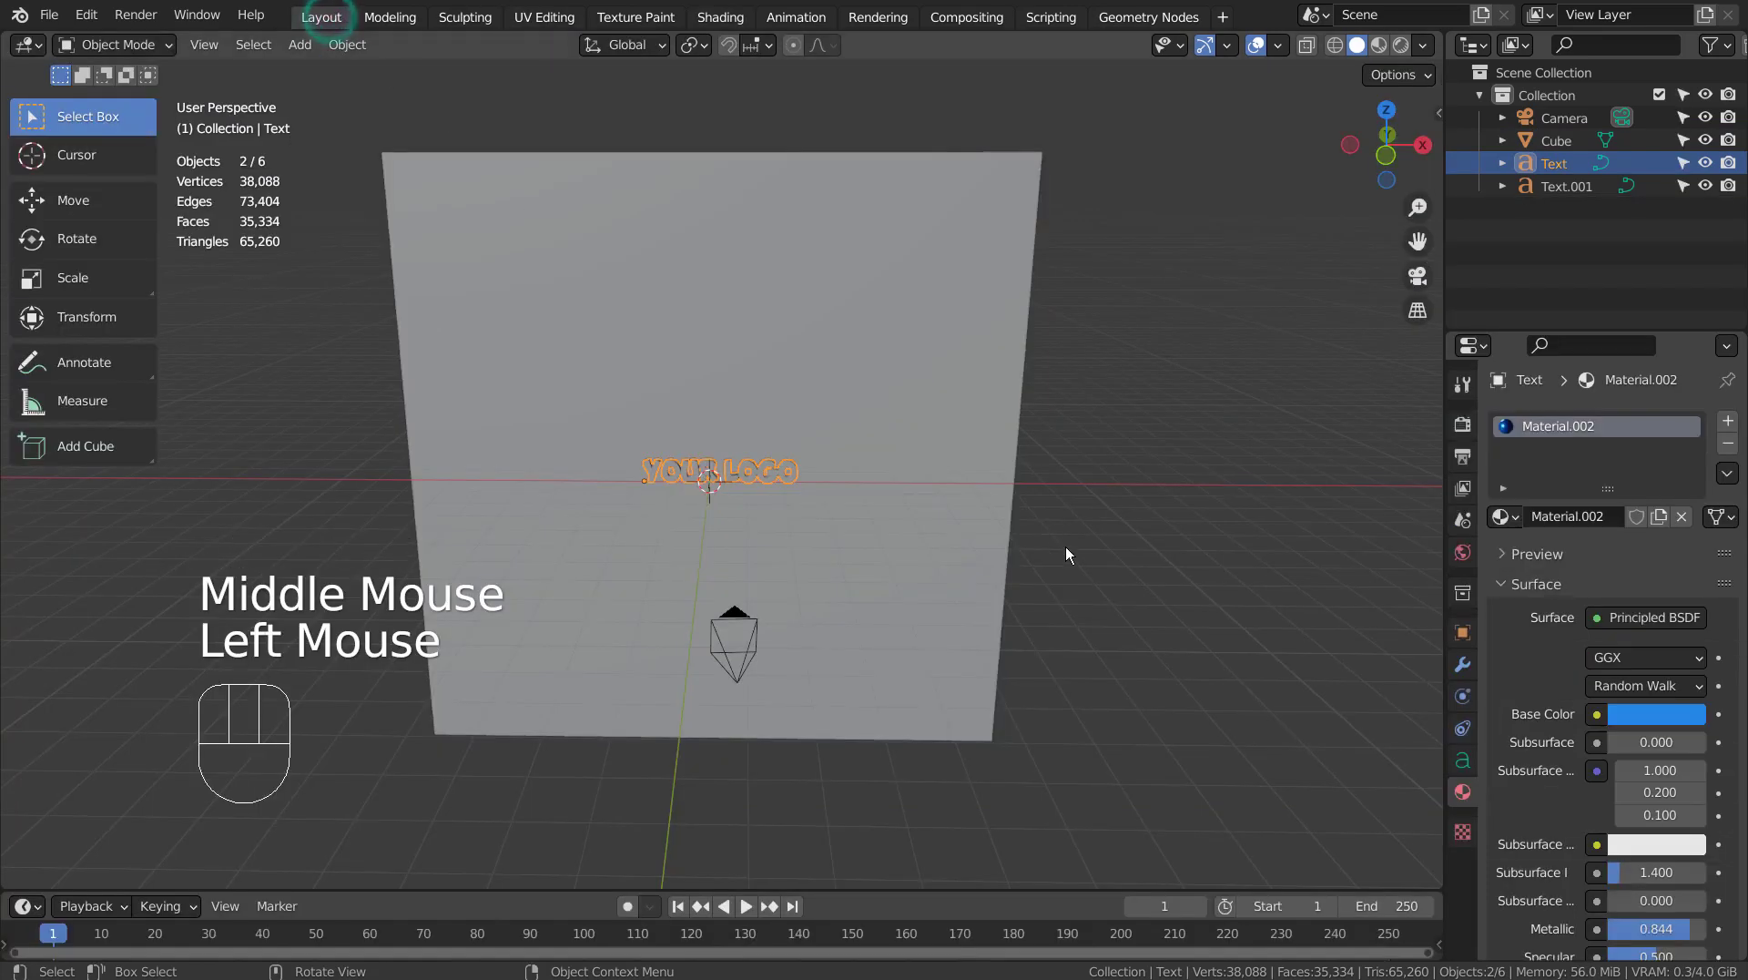
pyautogui.click(1070, 554)
pyautogui.scroll(-2, 1178, 567)
pyautogui.moveTo(1178, 566); pyautogui.dragTo(1099, 575, button='middle')
pyautogui.press('b')
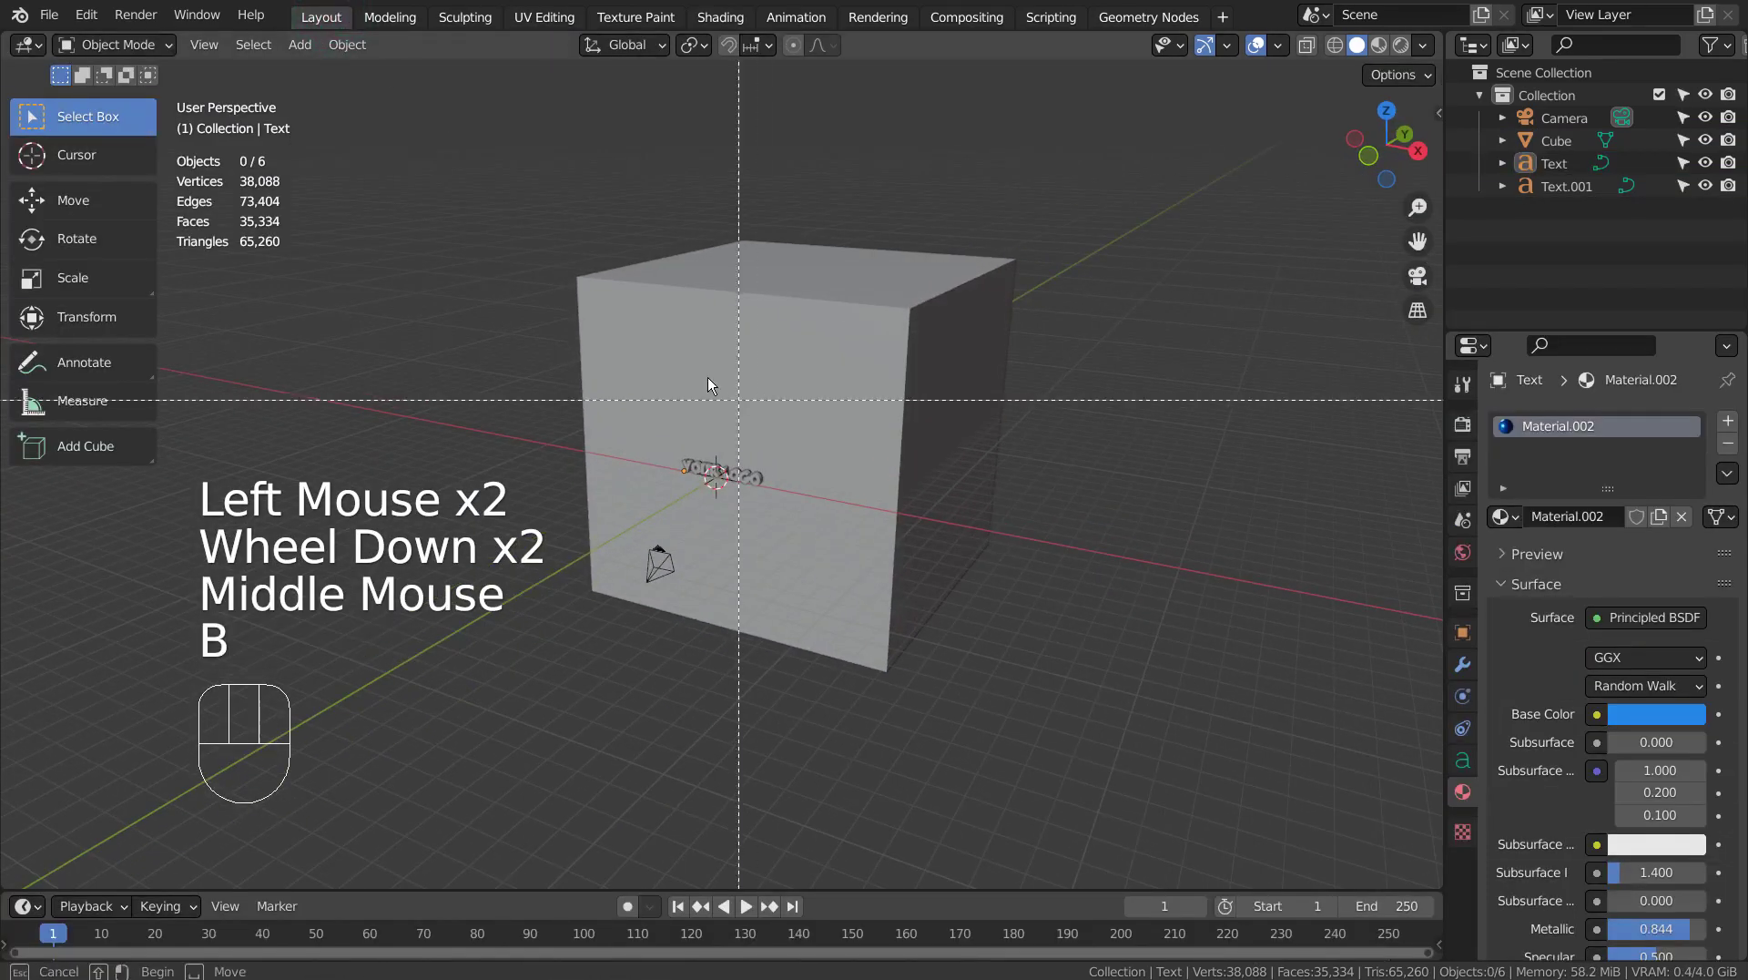
pyautogui.moveTo(697, 368); pyautogui.dragTo(854, 557)
# Hide the selected objects and add a new text object reading YOUR LOGO.
pyautogui.press('h')
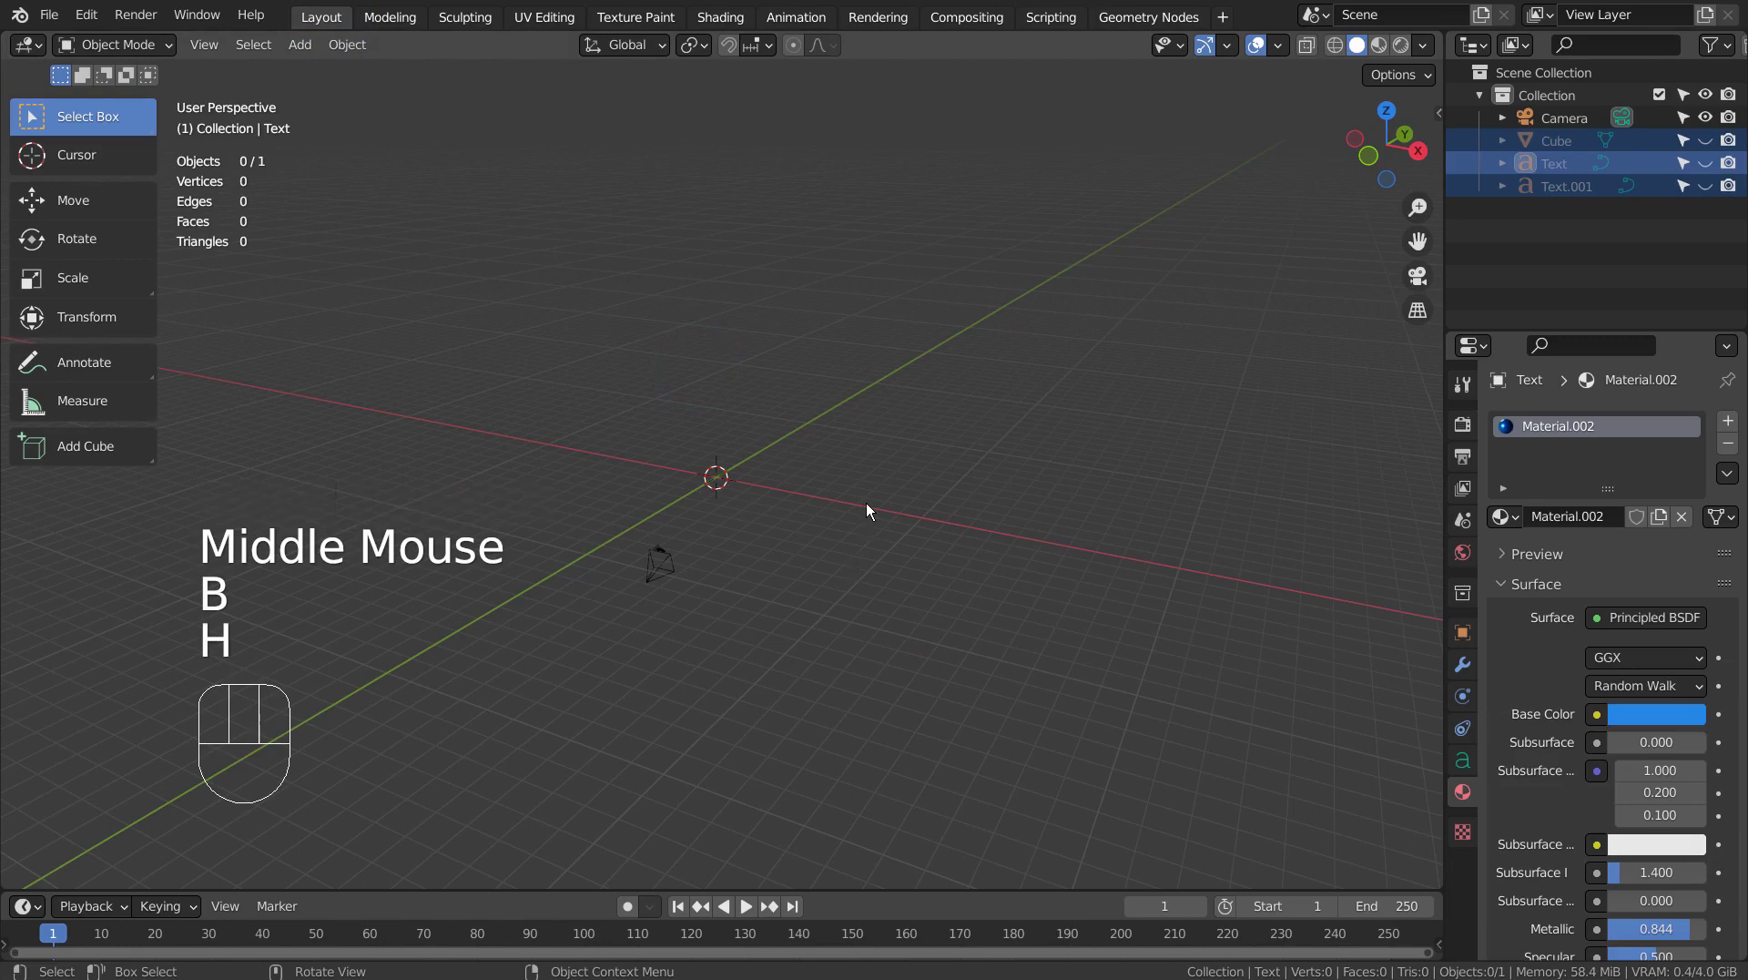
pyautogui.scroll(3, 866, 503)
pyautogui.hotkey('shift', 'a')
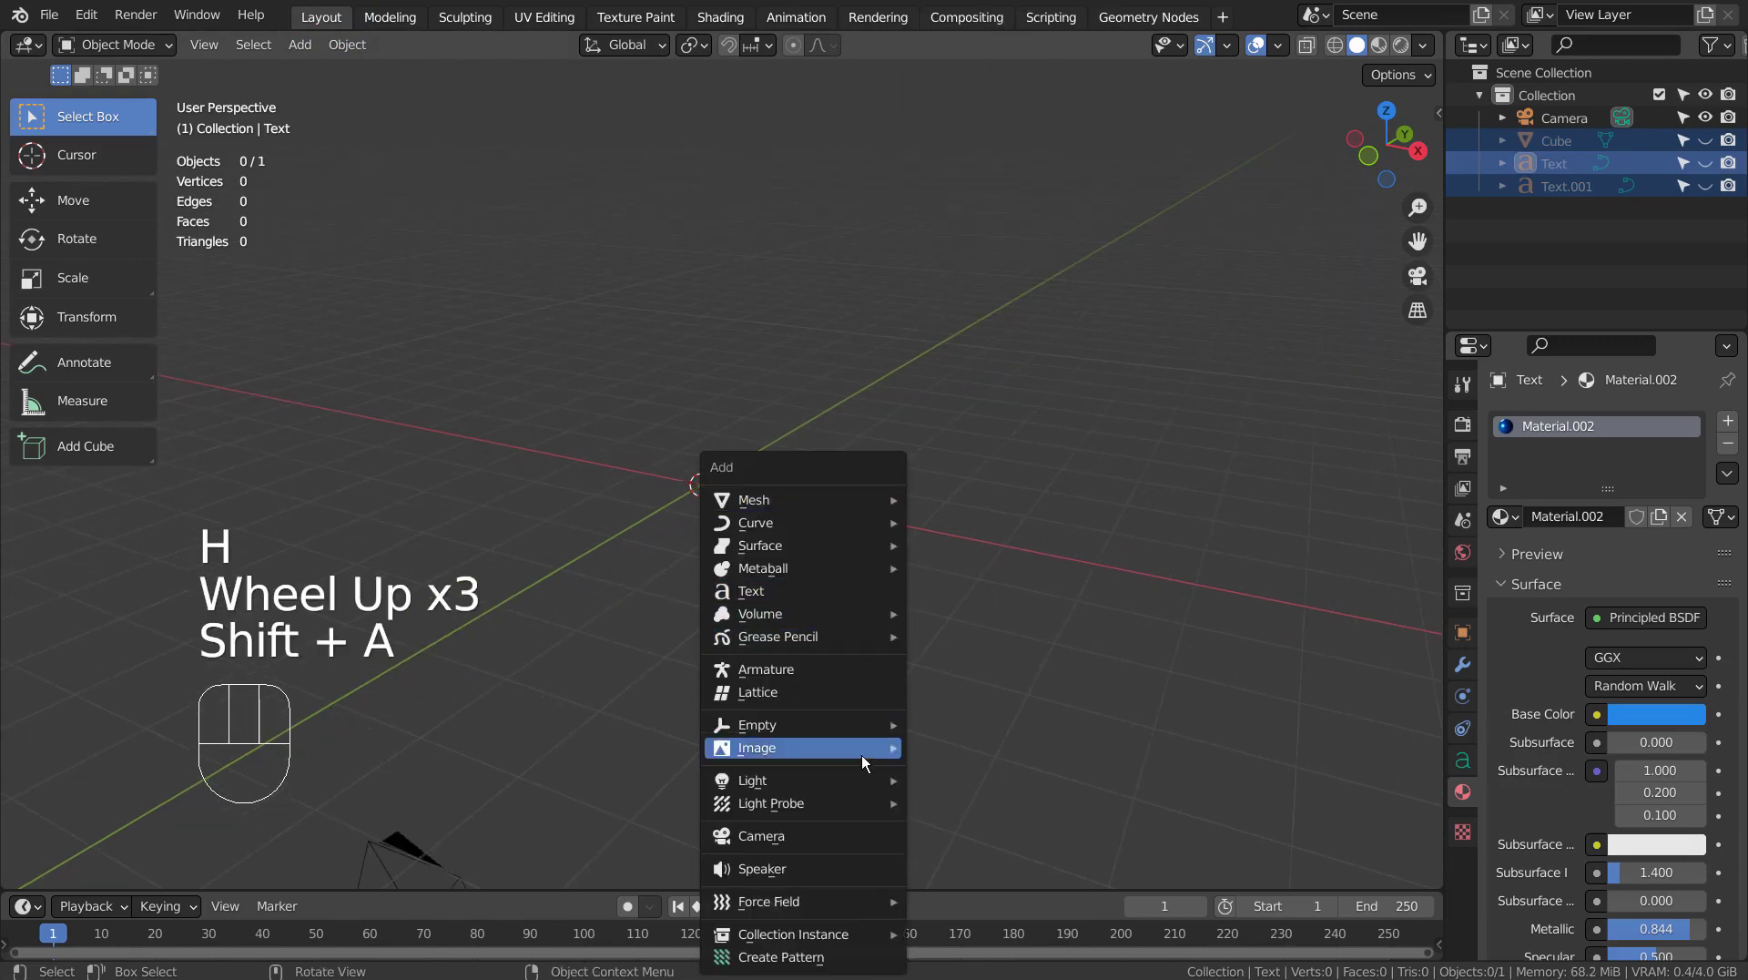
pyautogui.click(866, 588)
pyautogui.press('Tab')
pyautogui.press('BackSpace')
pyautogui.press('BackSpace')
pyautogui.press('BackSpace')
pyautogui.press('BackSpace')
pyautogui.press('BackSpace')
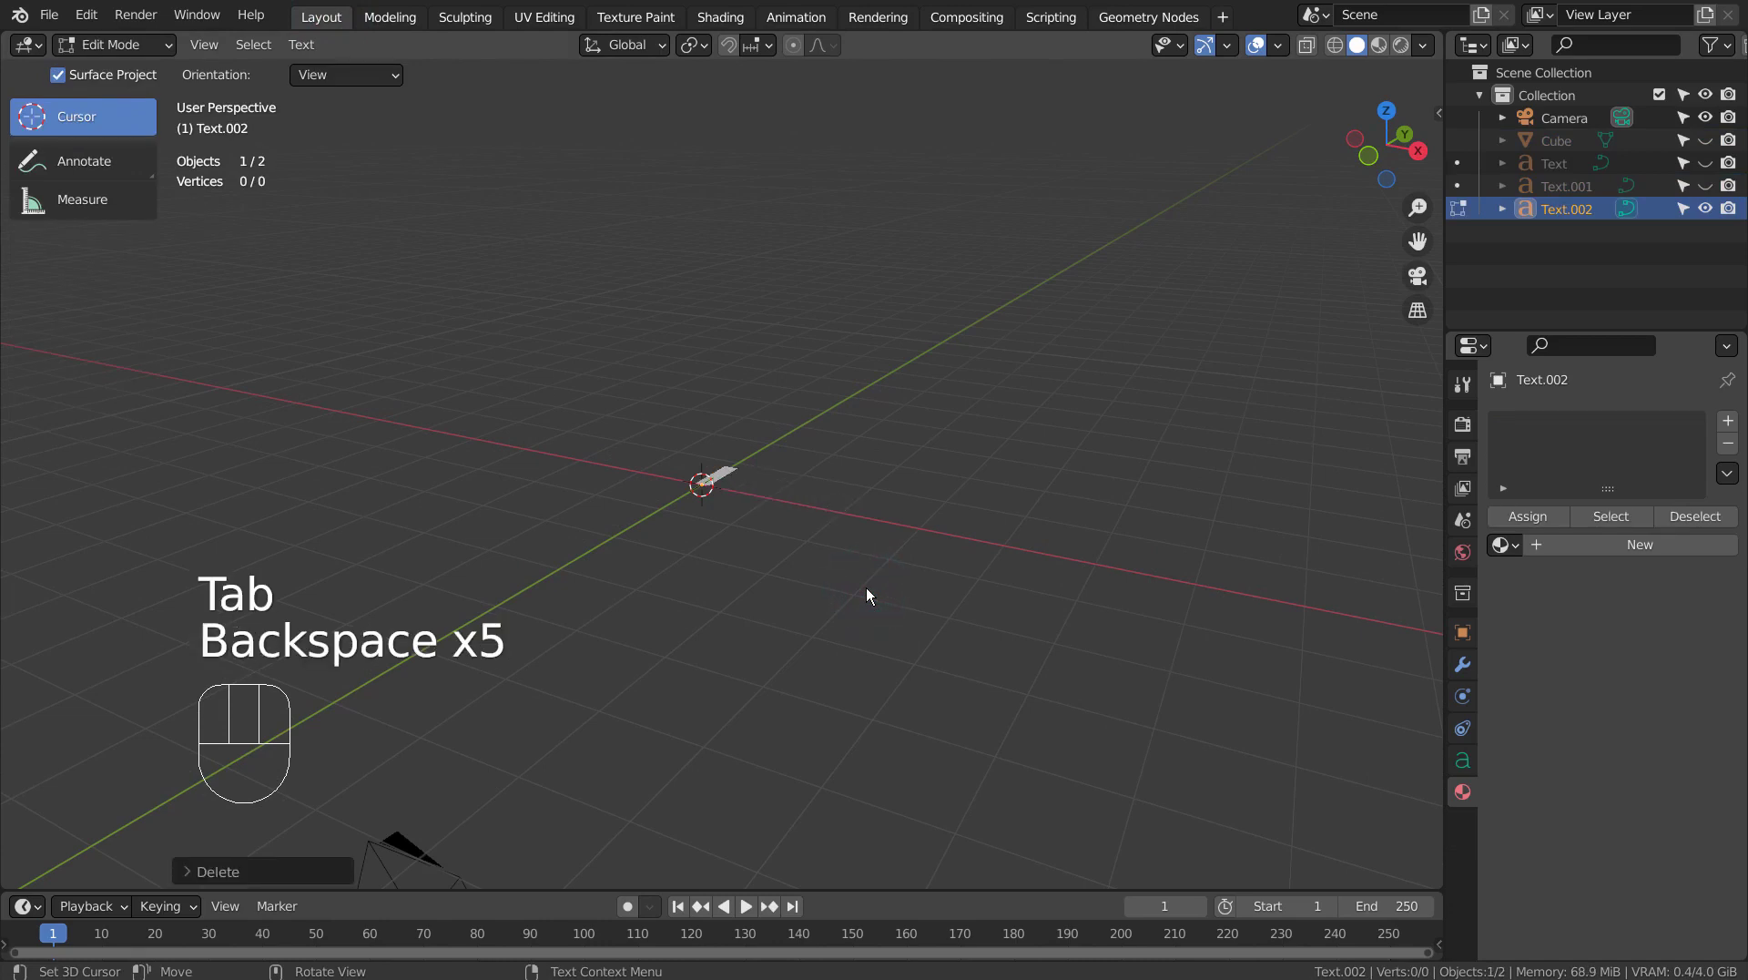
pyautogui.write('YOUR LOGO')
pyautogui.press('Tab')
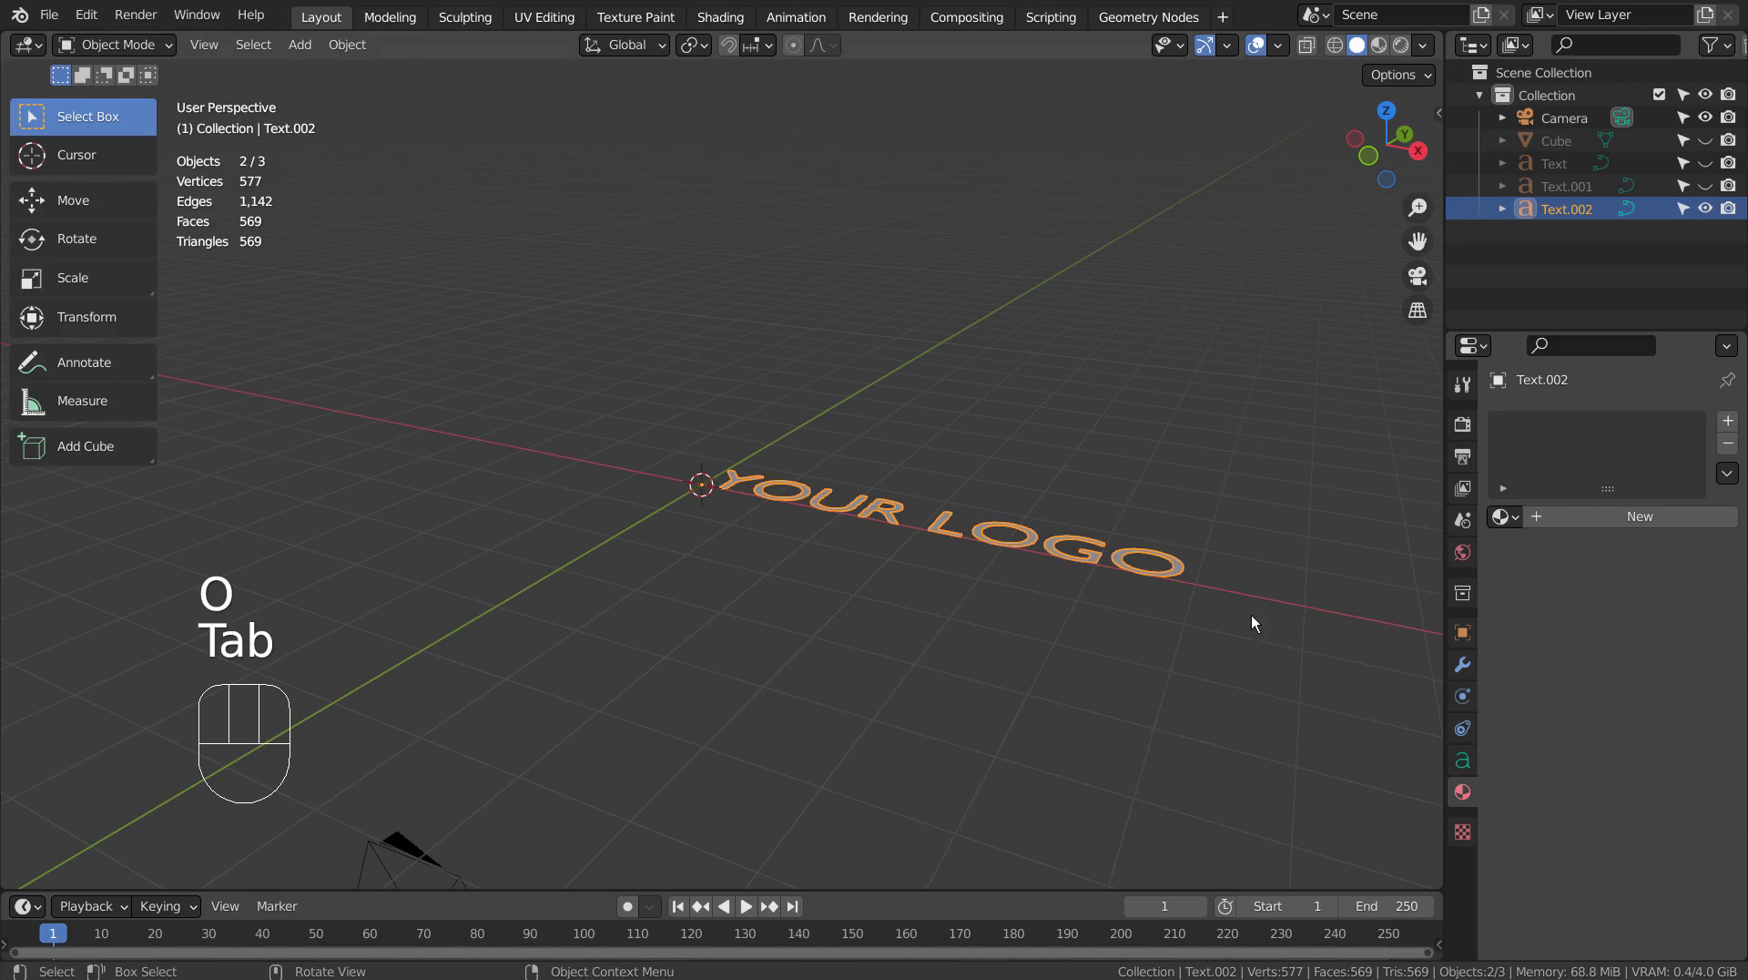
# Rotate the new text 90 degrees on X so it stands upright.
pyautogui.press('r')
pyautogui.press('x')
pyautogui.press('9')
pyautogui.press('0')
pyautogui.press('Return')
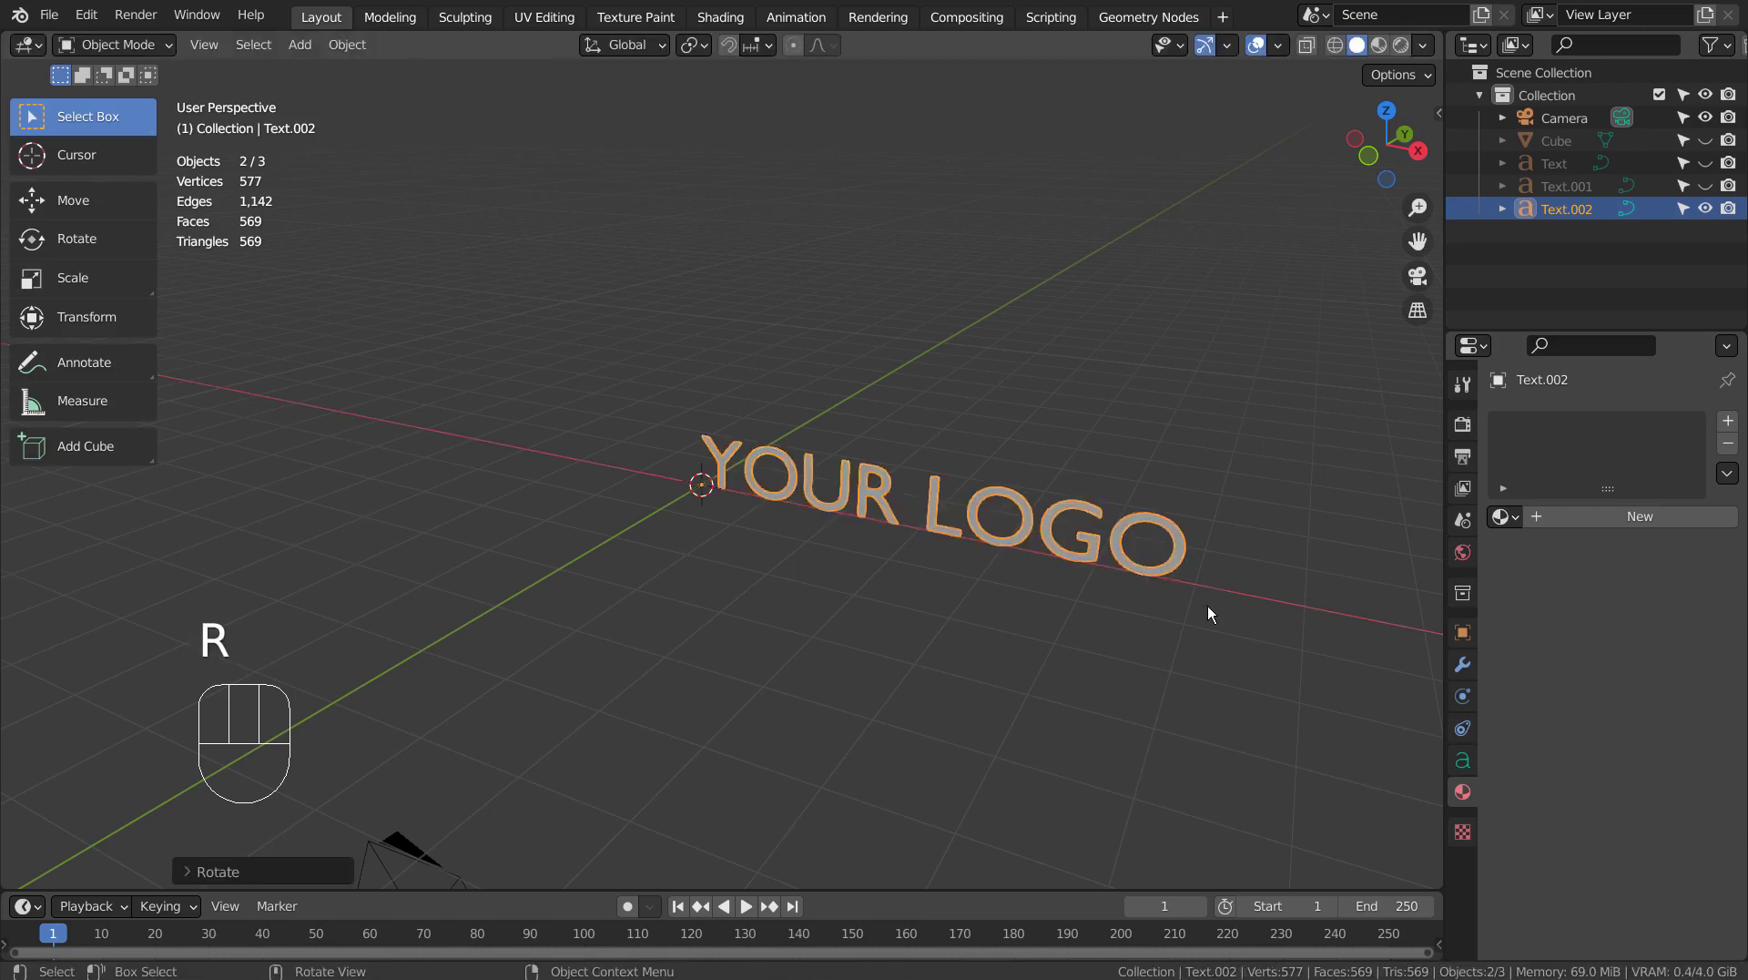
pyautogui.keyDown('shift'); pyautogui.moveTo(1207, 604); pyautogui.dragTo(927, 647, button='middle'); pyautogui.keyUp('shift')
pyautogui.scroll(1, 931, 647)
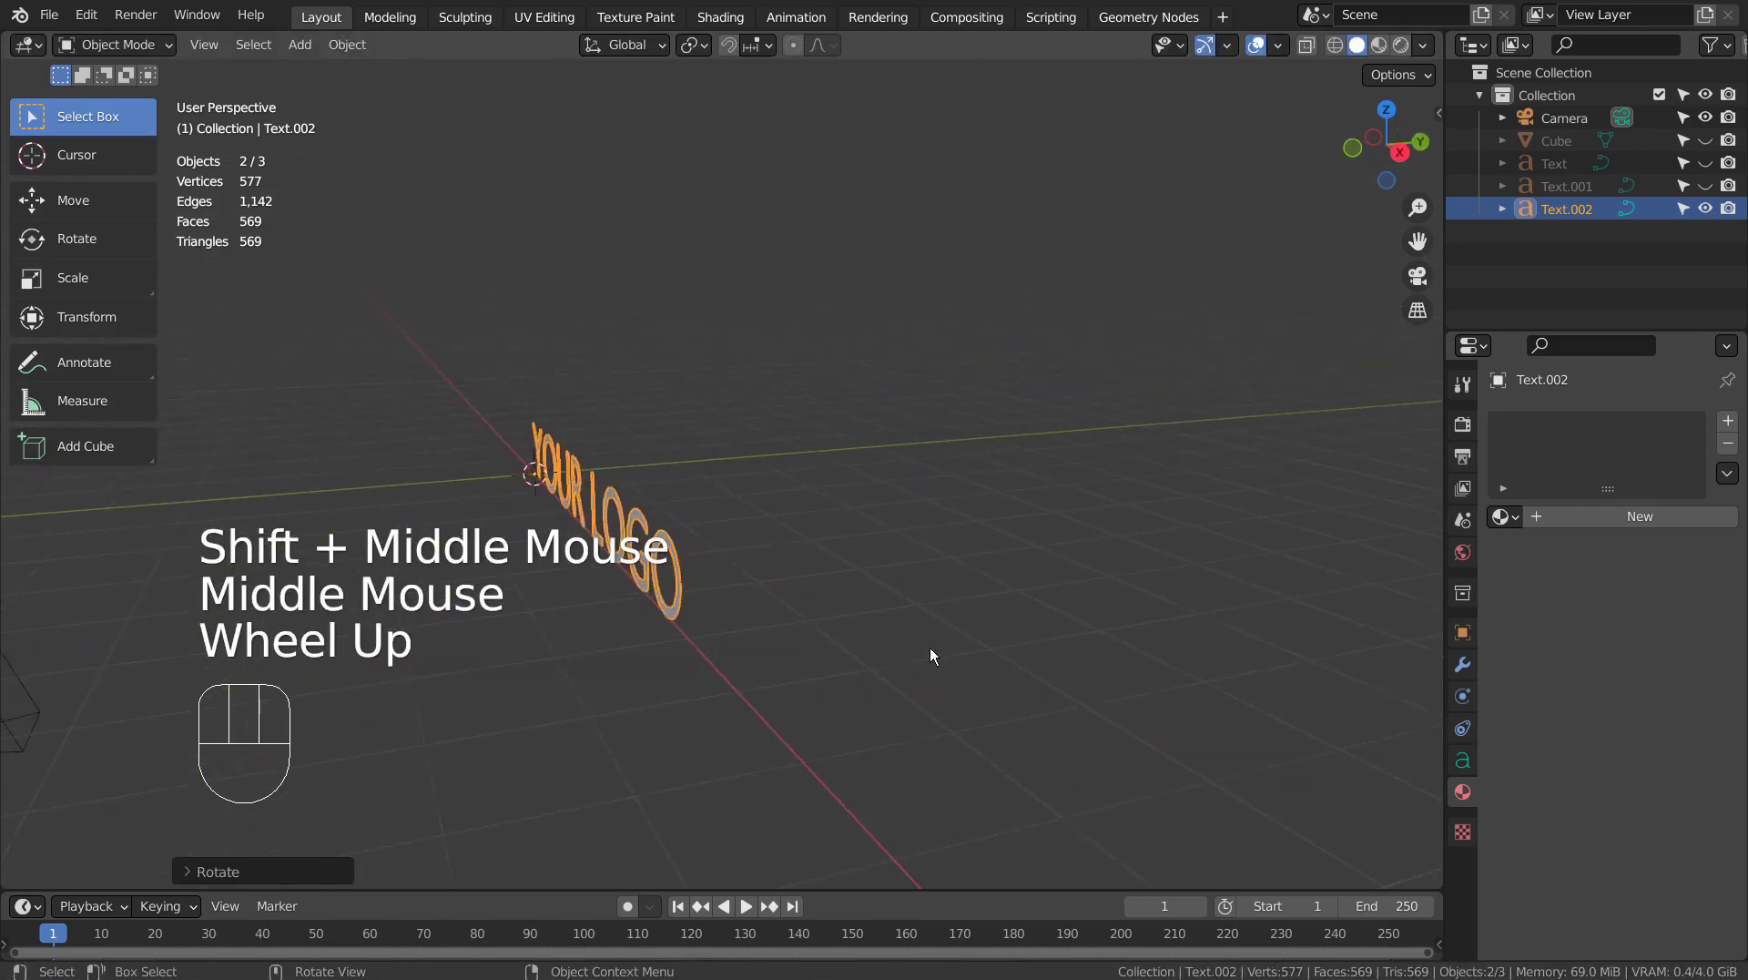
pyautogui.scroll(2, 930, 648)
# Load the ObelixPro Bold Italic .ttf as the text's regular font.
pyautogui.click(1464, 760)
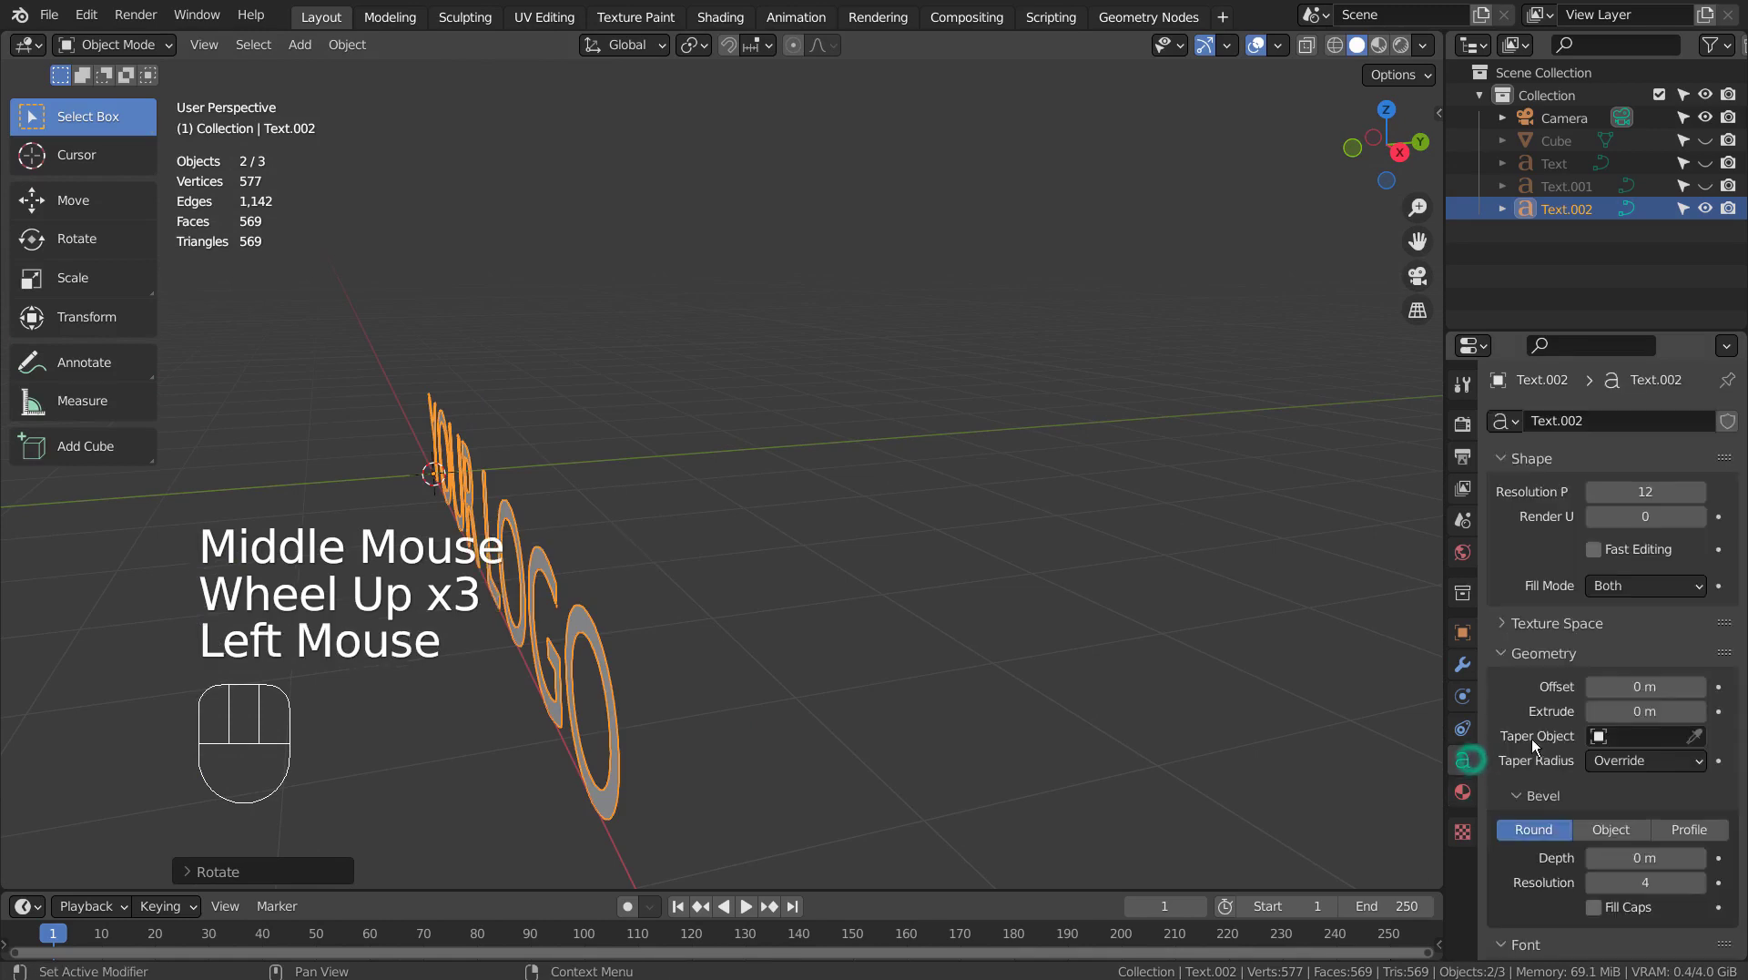
pyautogui.scroll(-4, 1659, 647)
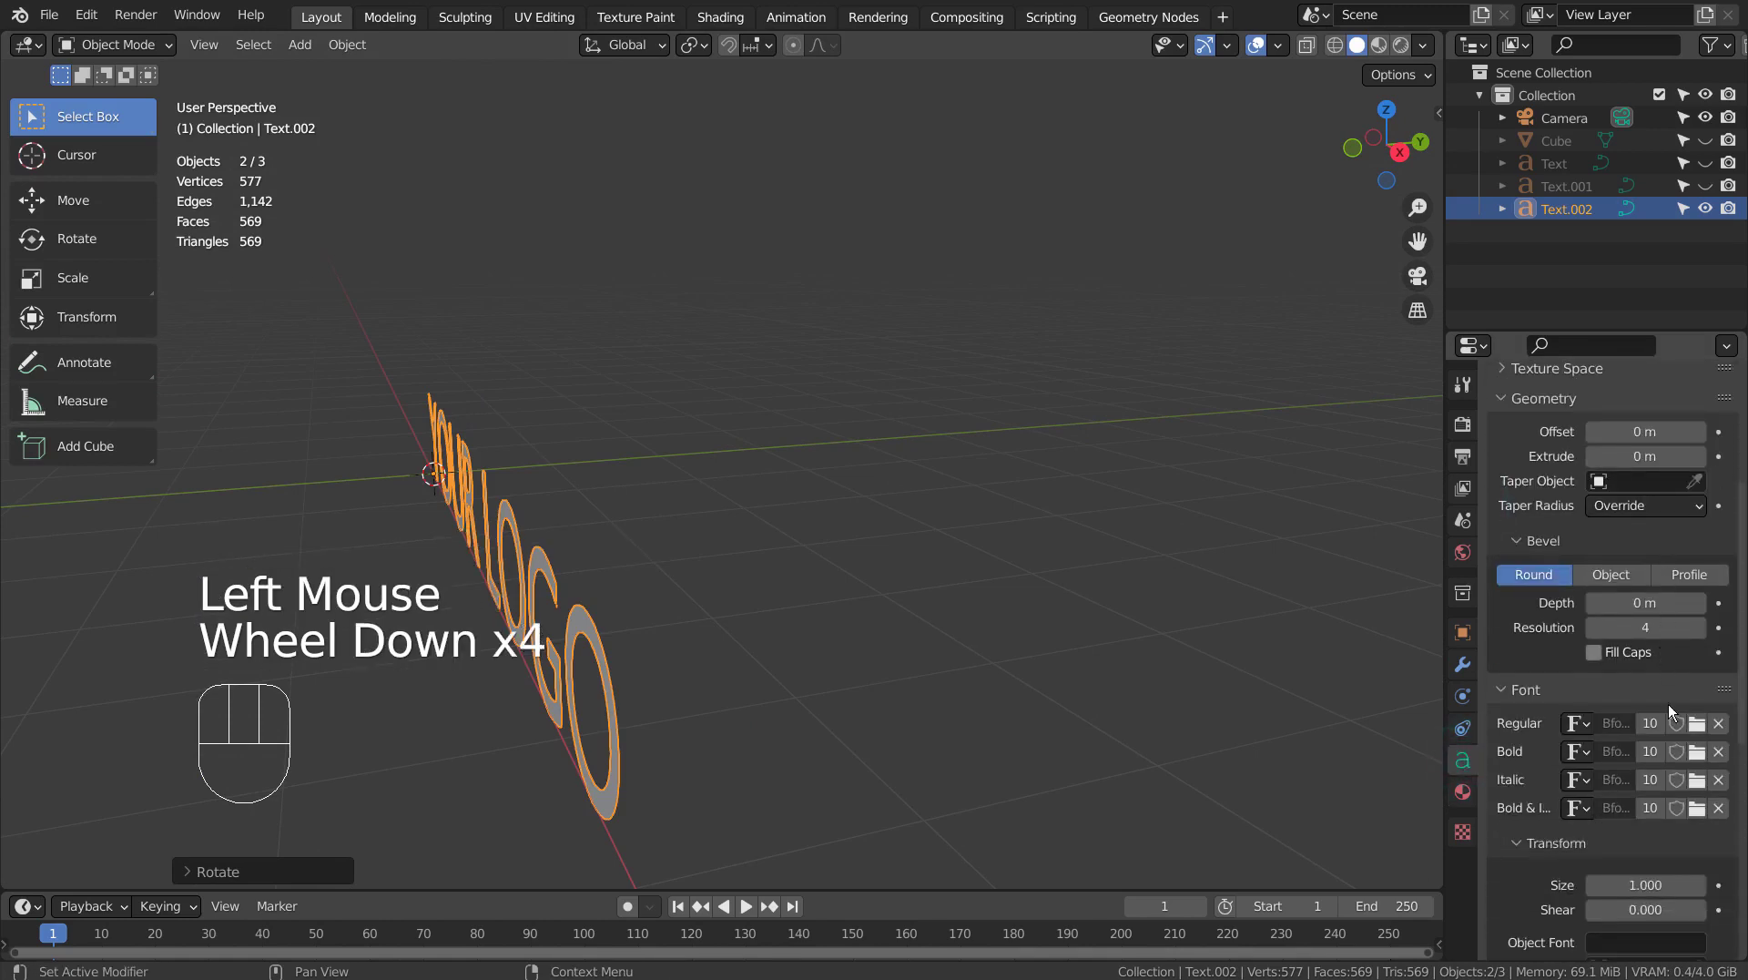
pyautogui.click(1696, 724)
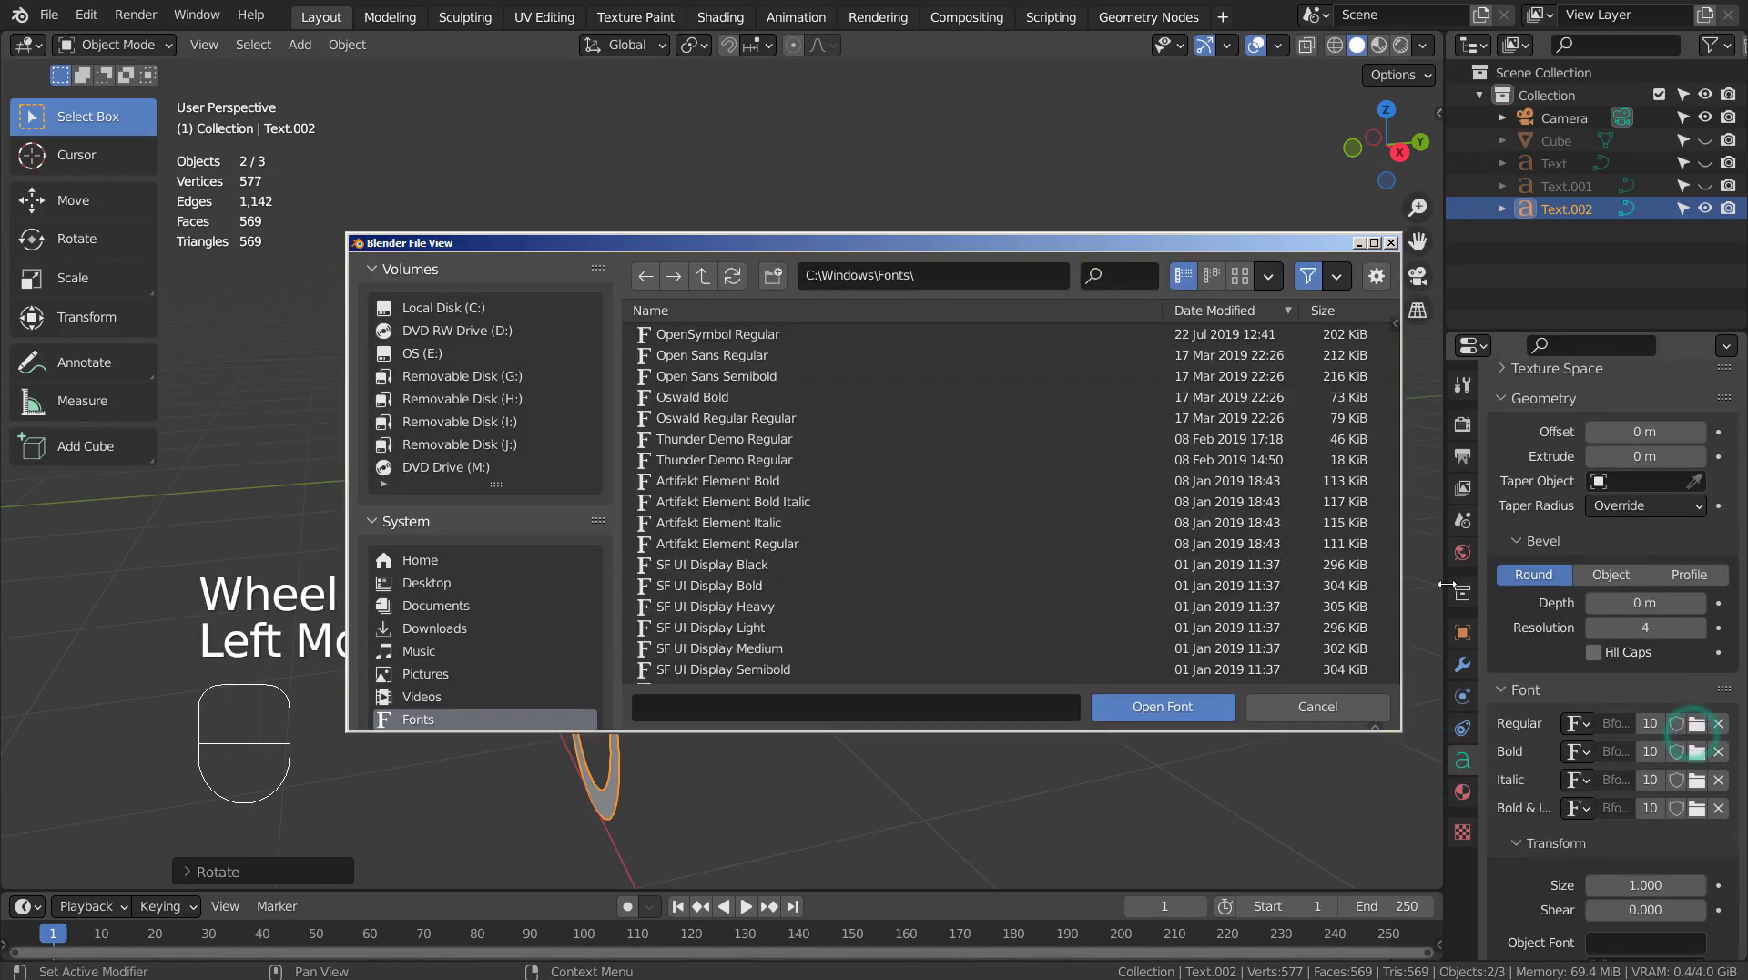
pyautogui.scroll(-15, 1275, 553)
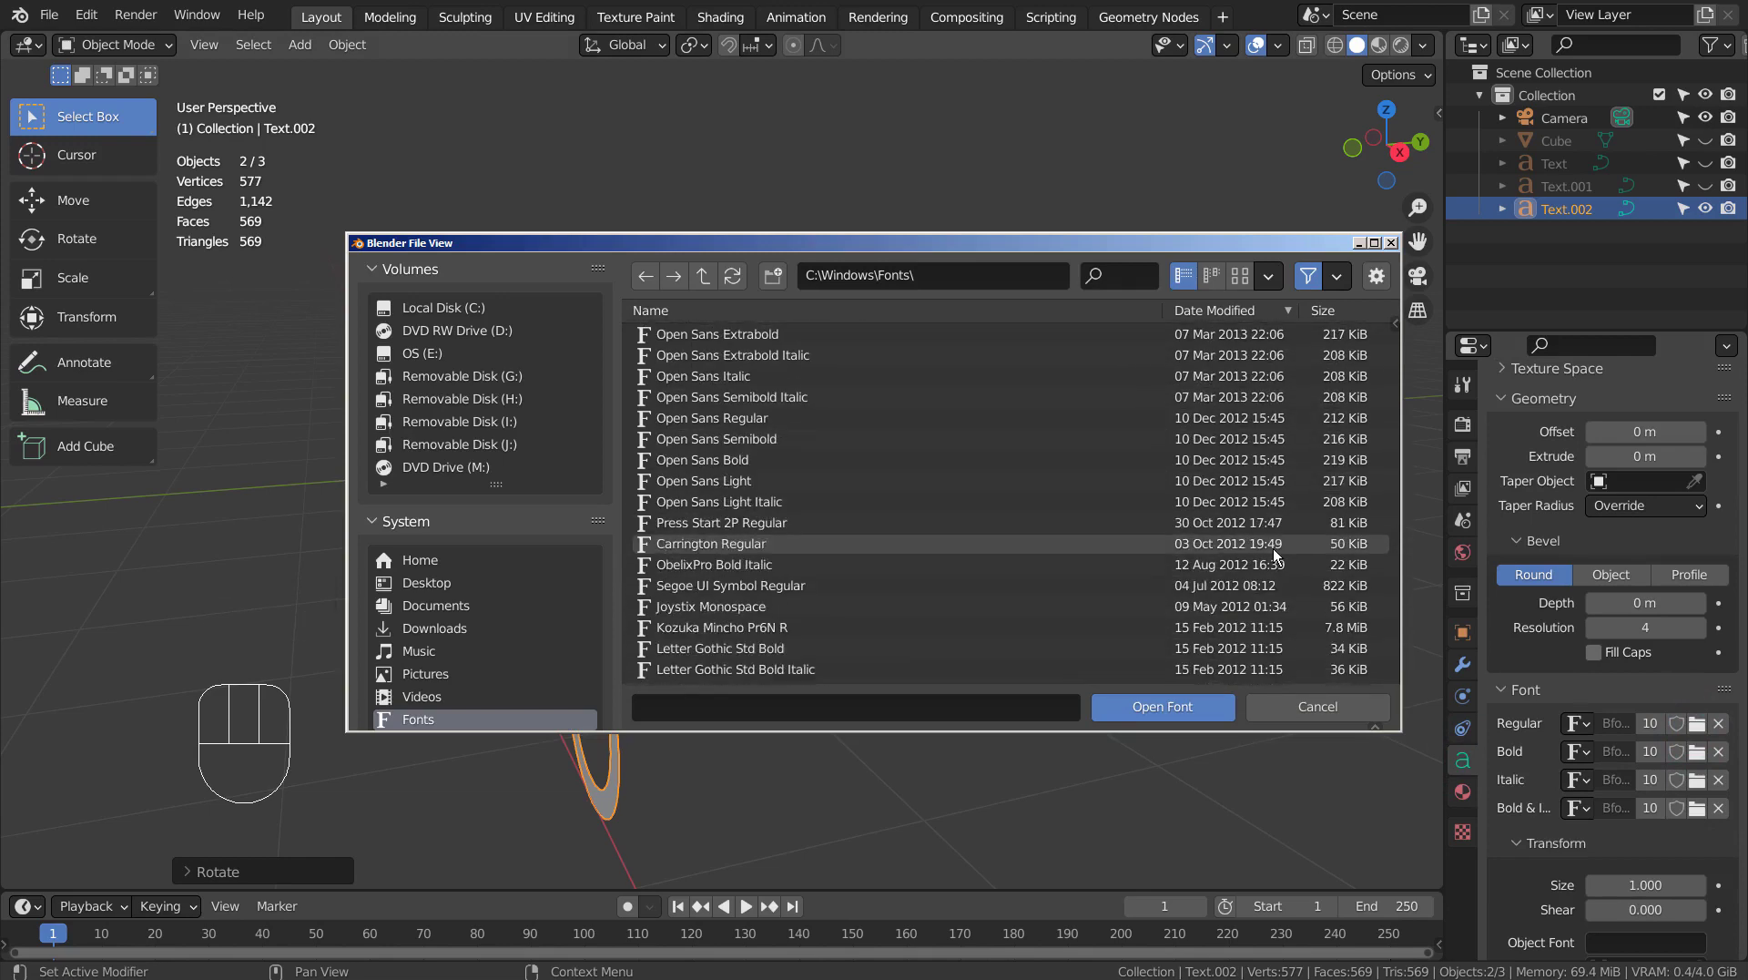
pyautogui.click(880, 564)
pyautogui.click(1116, 710)
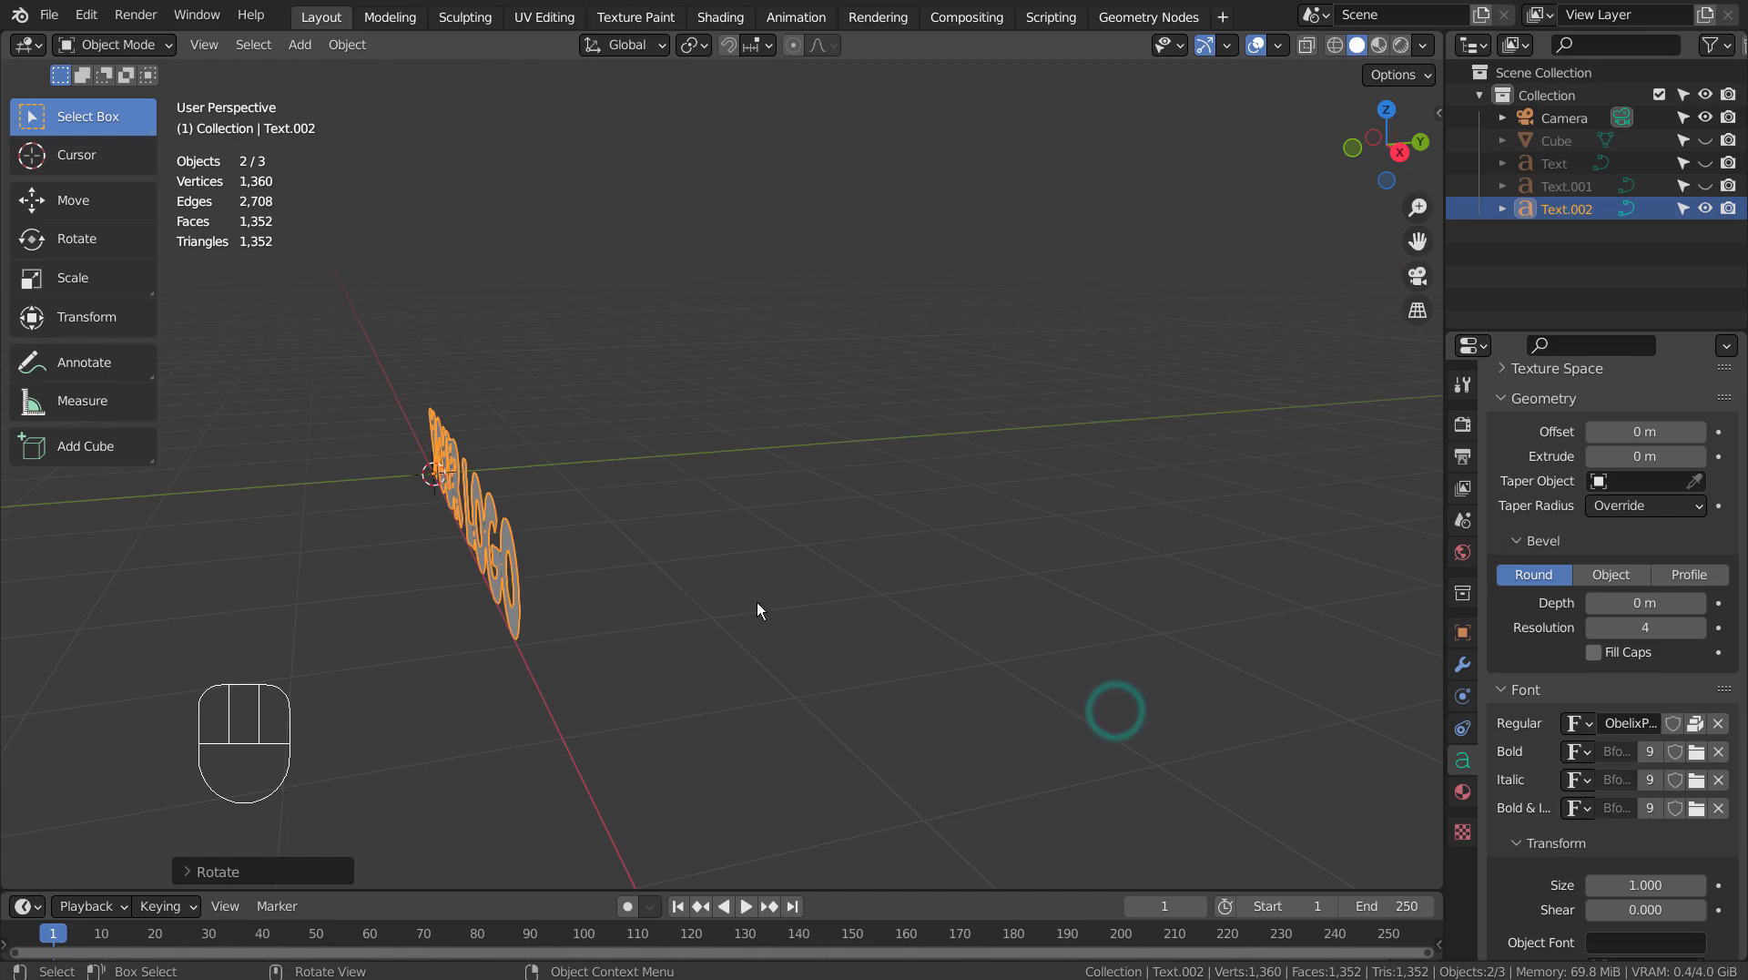
pyautogui.moveTo(757, 603); pyautogui.dragTo(899, 604, button='middle')
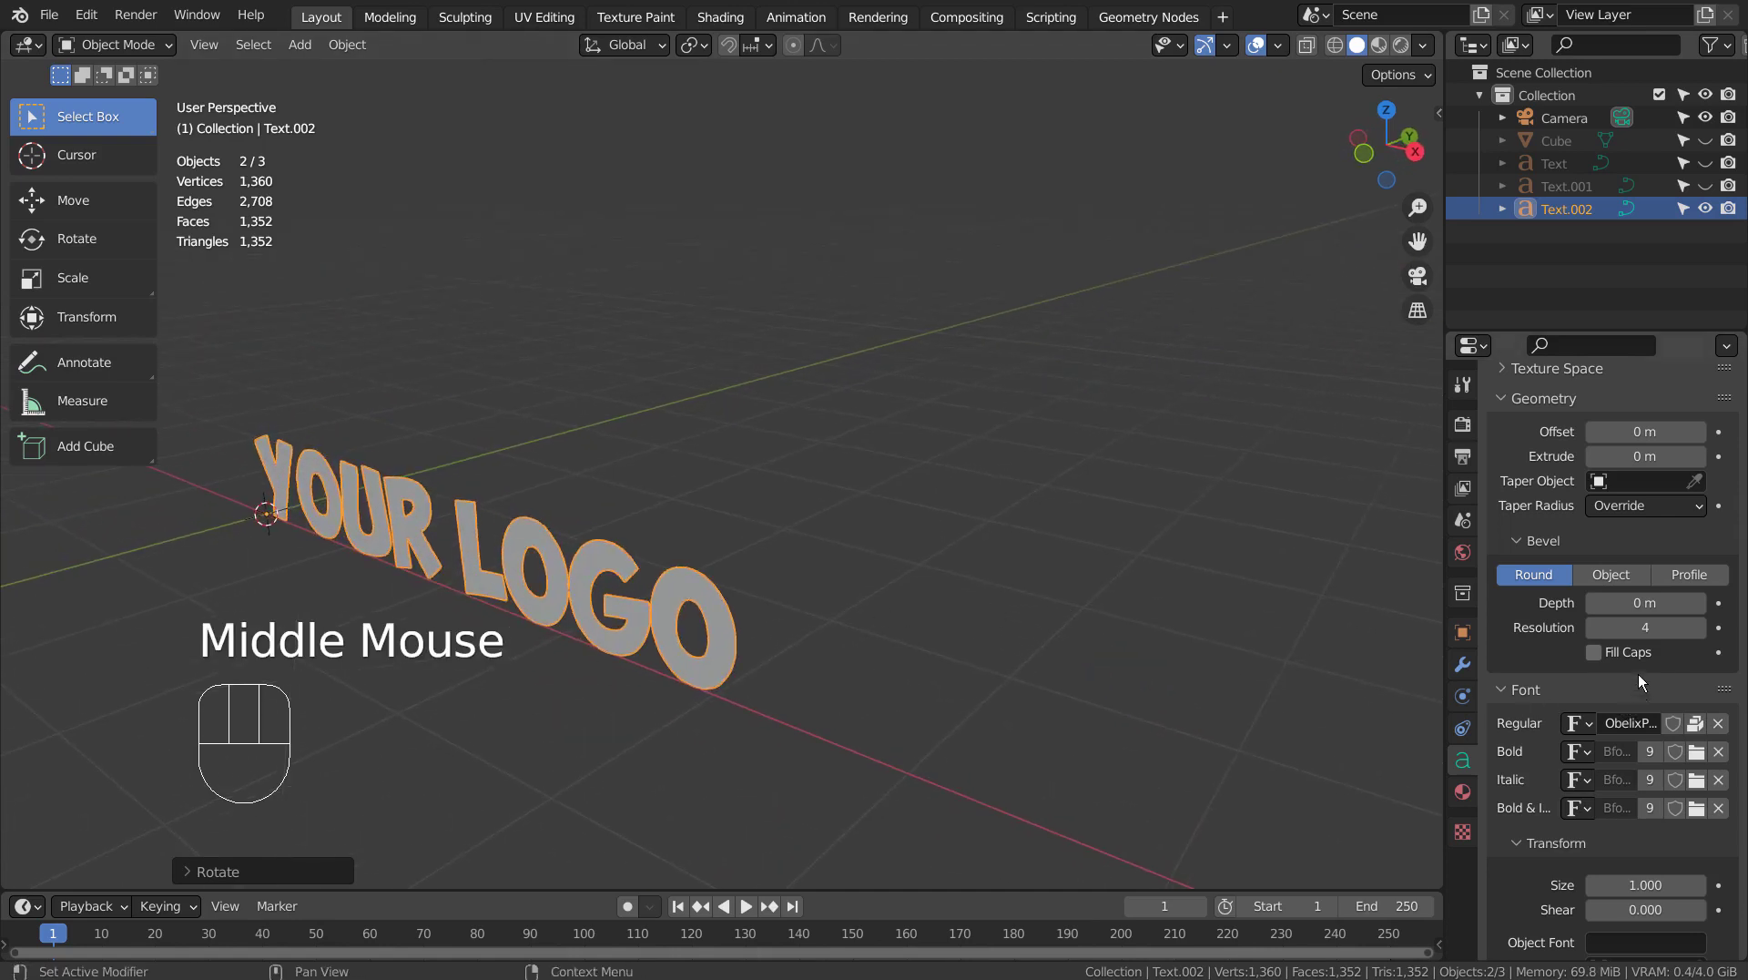
# Set the YOUR LOGO text's extrusion to 0.091 m.
pyautogui.keyDown('shift'); pyautogui.moveTo(1637, 455); pyautogui.dragTo(1689, 456); pyautogui.keyUp('shift')
pyautogui.scroll(2, 1640, 482)
pyautogui.scroll(-2, 1641, 483)
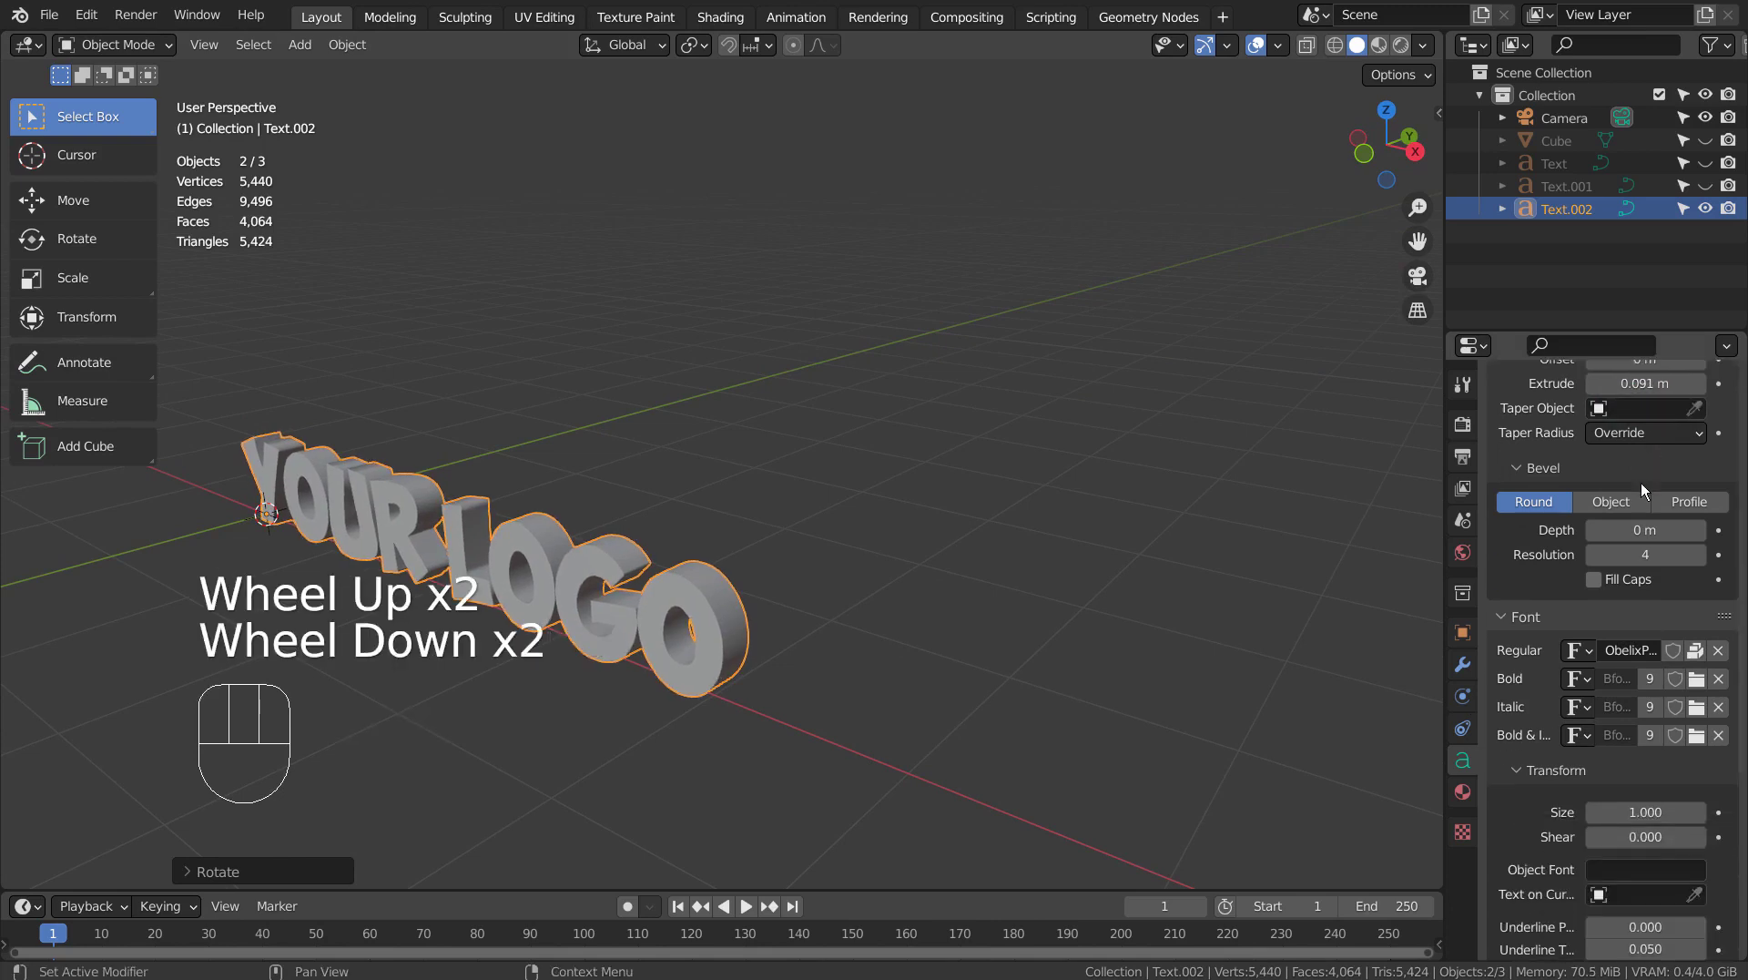
pyautogui.keyDown('shift'); pyautogui.moveTo(1644, 530); pyautogui.dragTo(1644, 530); pyautogui.keyUp('shift')
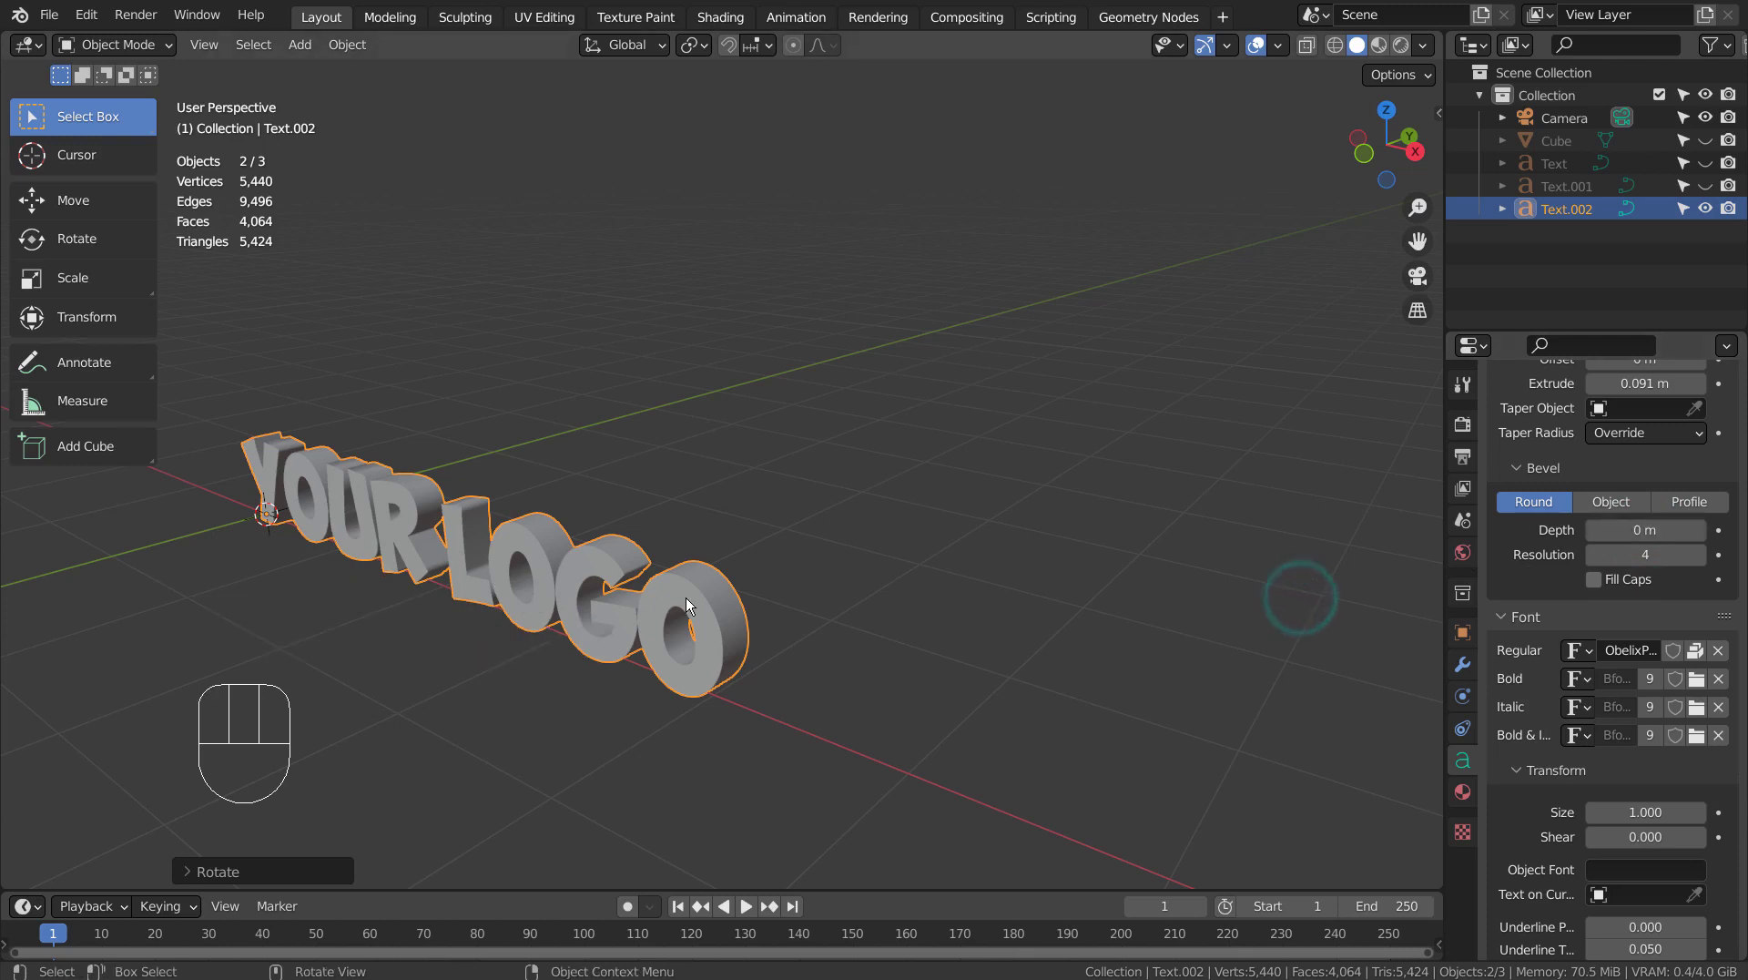
pyautogui.moveTo(686, 600); pyautogui.dragTo(637, 603, button='middle')
# Duplicate the text slightly behind along Y, then reselect the original.
pyautogui.hotkey('shift', 'd')
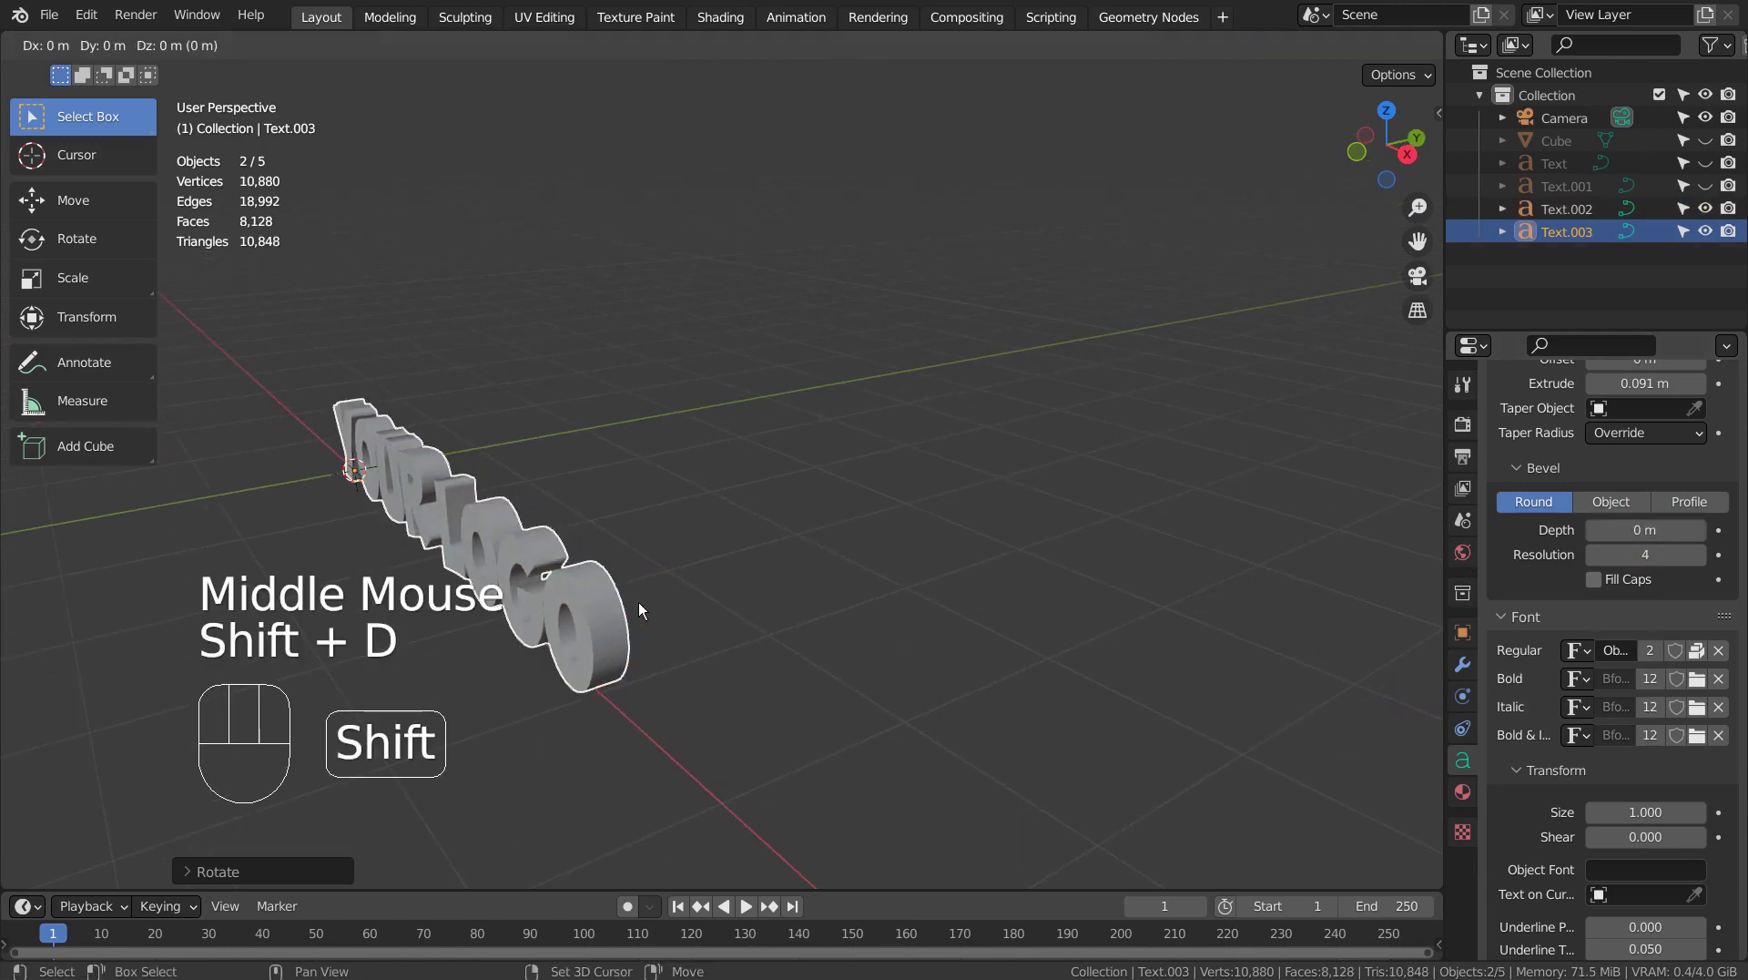
pyautogui.press('y')
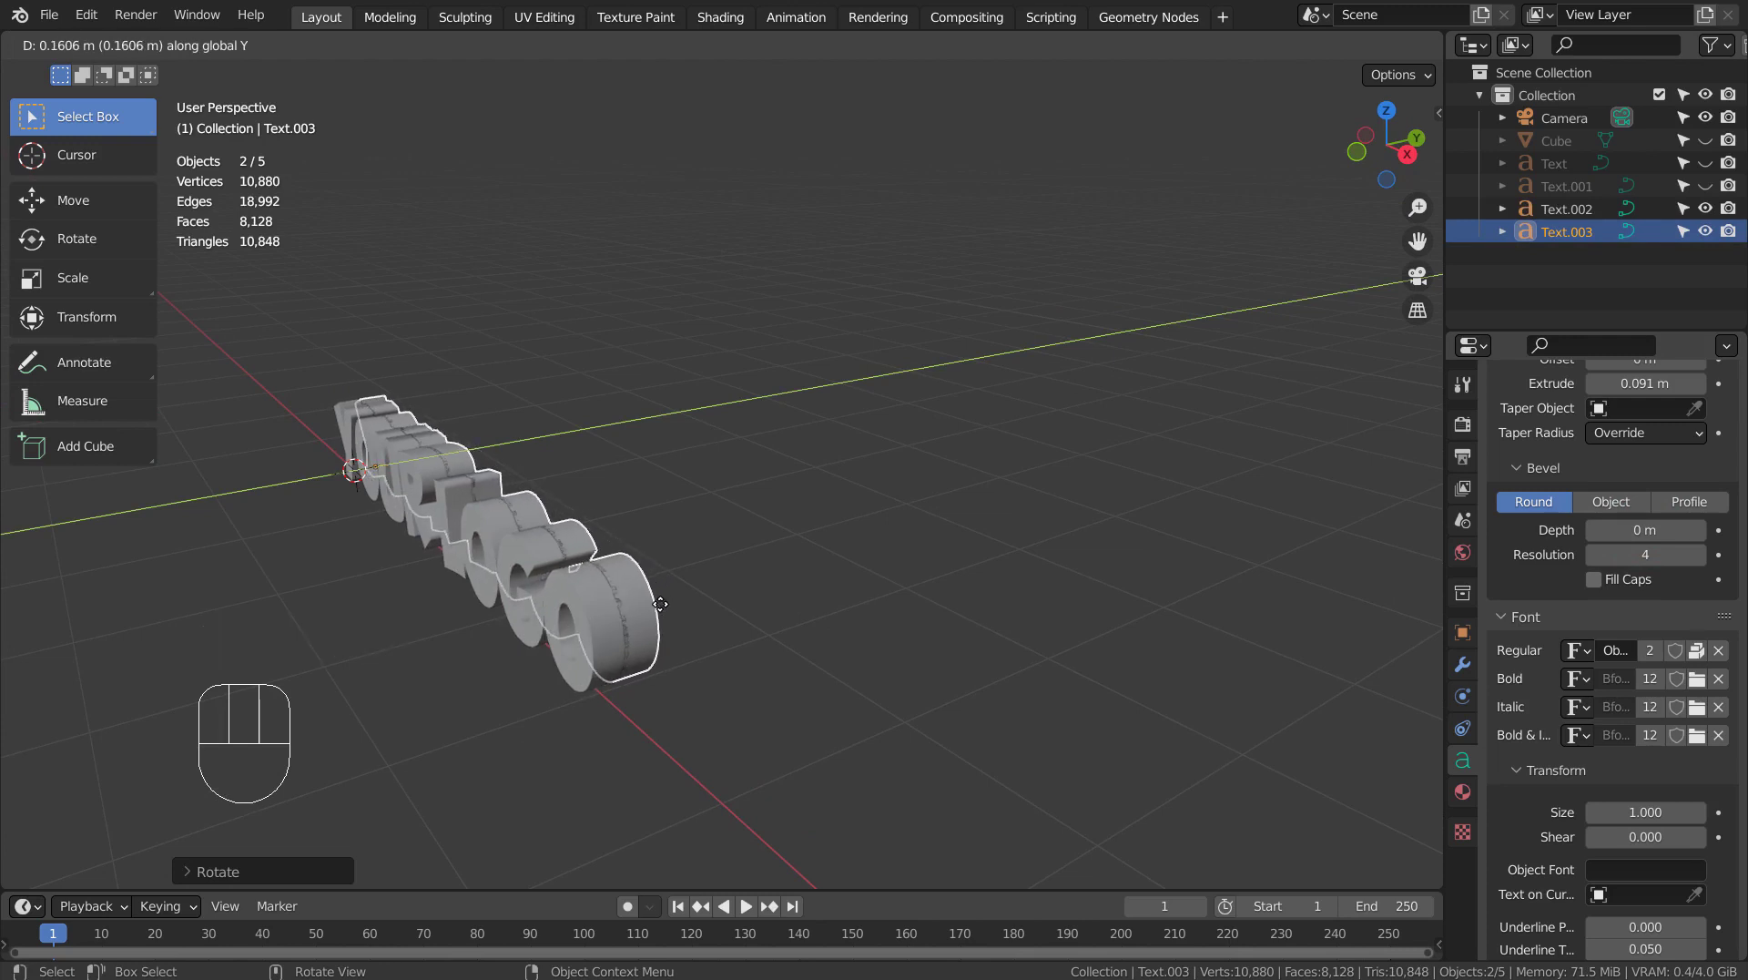
pyautogui.click(657, 606)
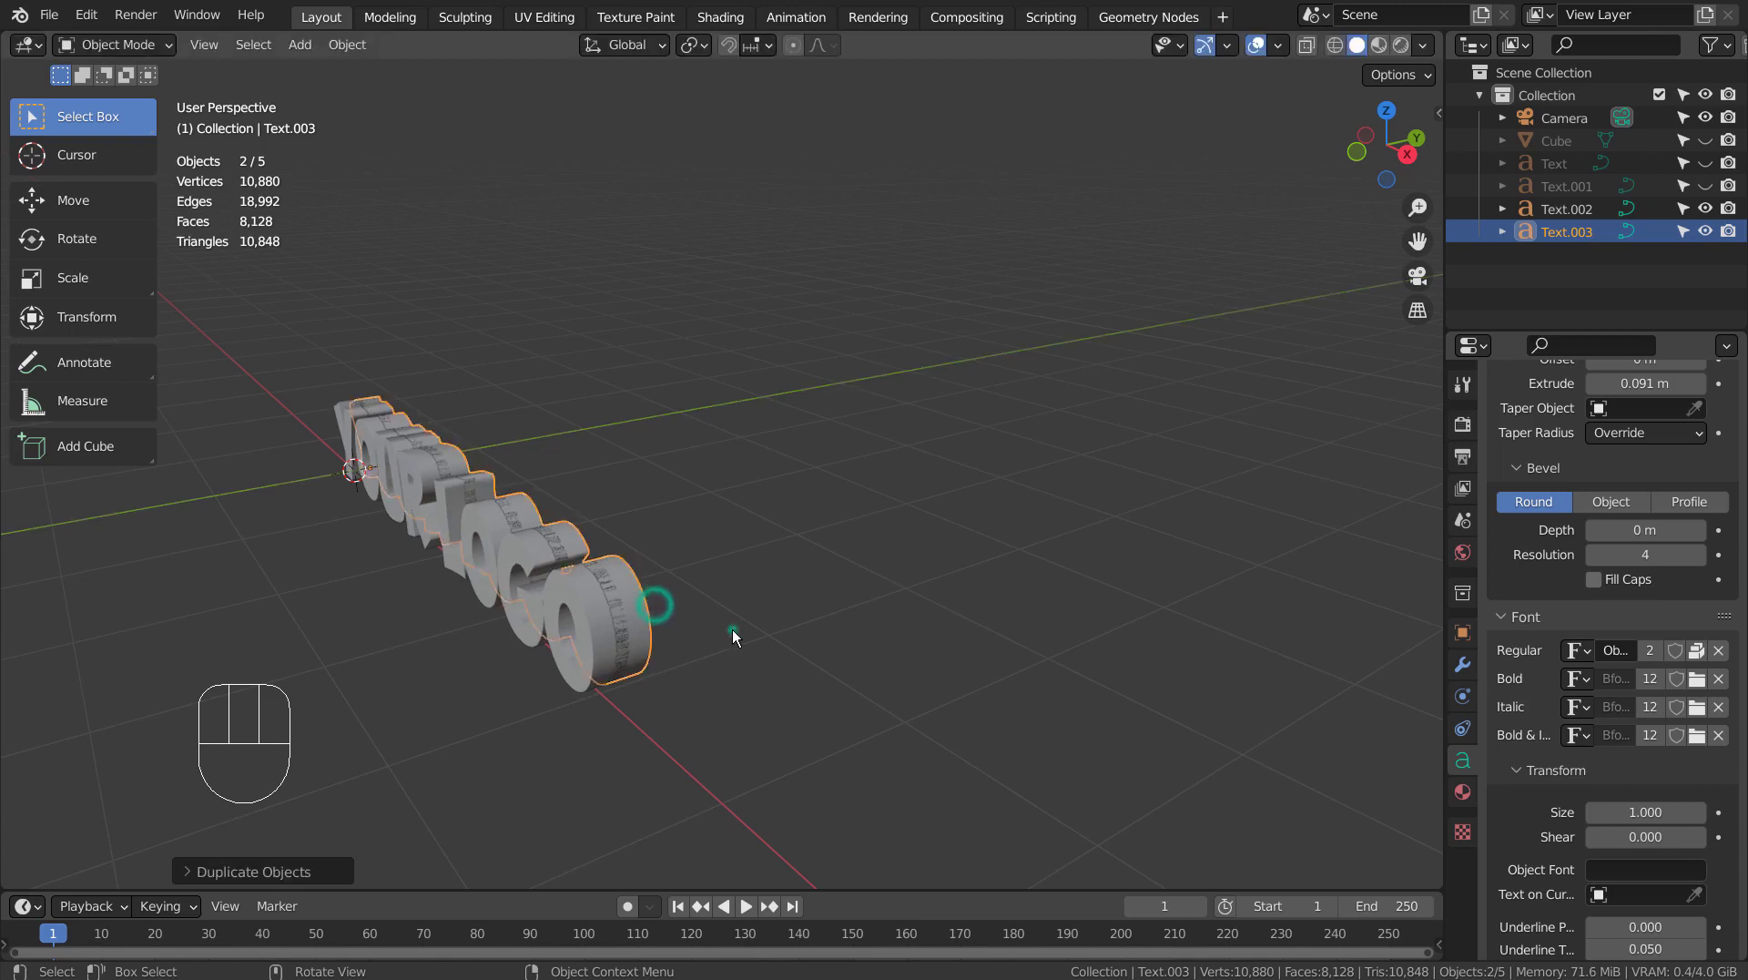
pyautogui.click(732, 631)
pyautogui.moveTo(748, 679); pyautogui.dragTo(958, 641, button='middle')
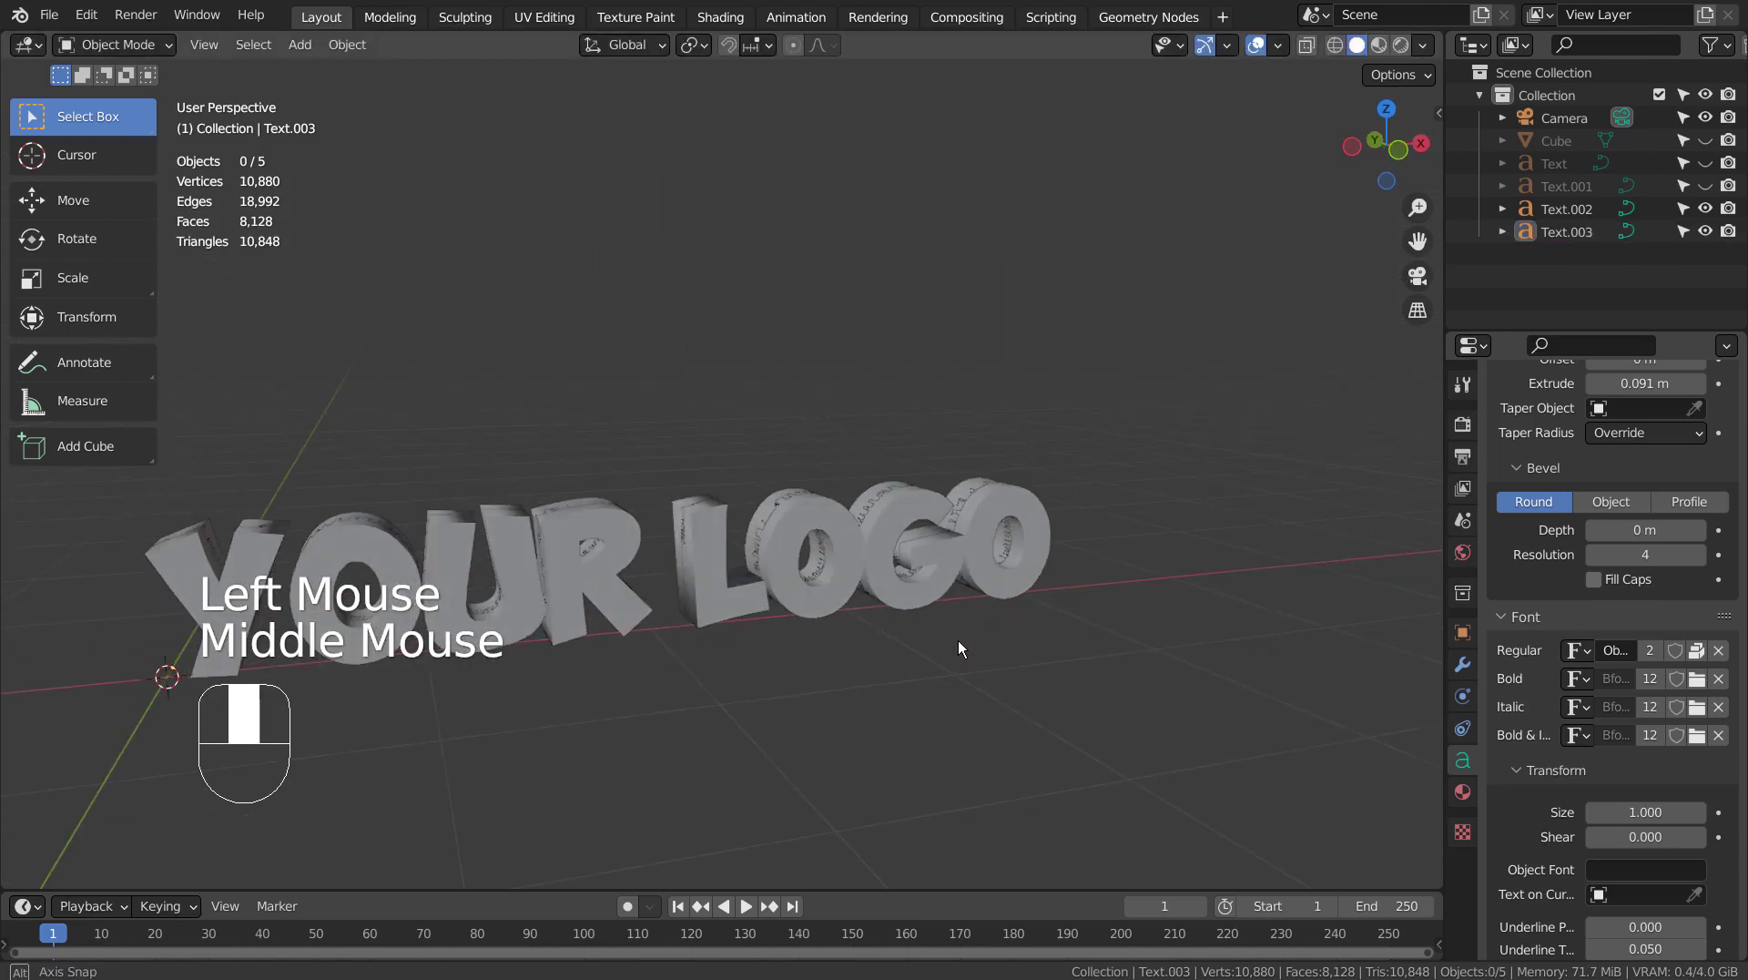
pyautogui.click(914, 579)
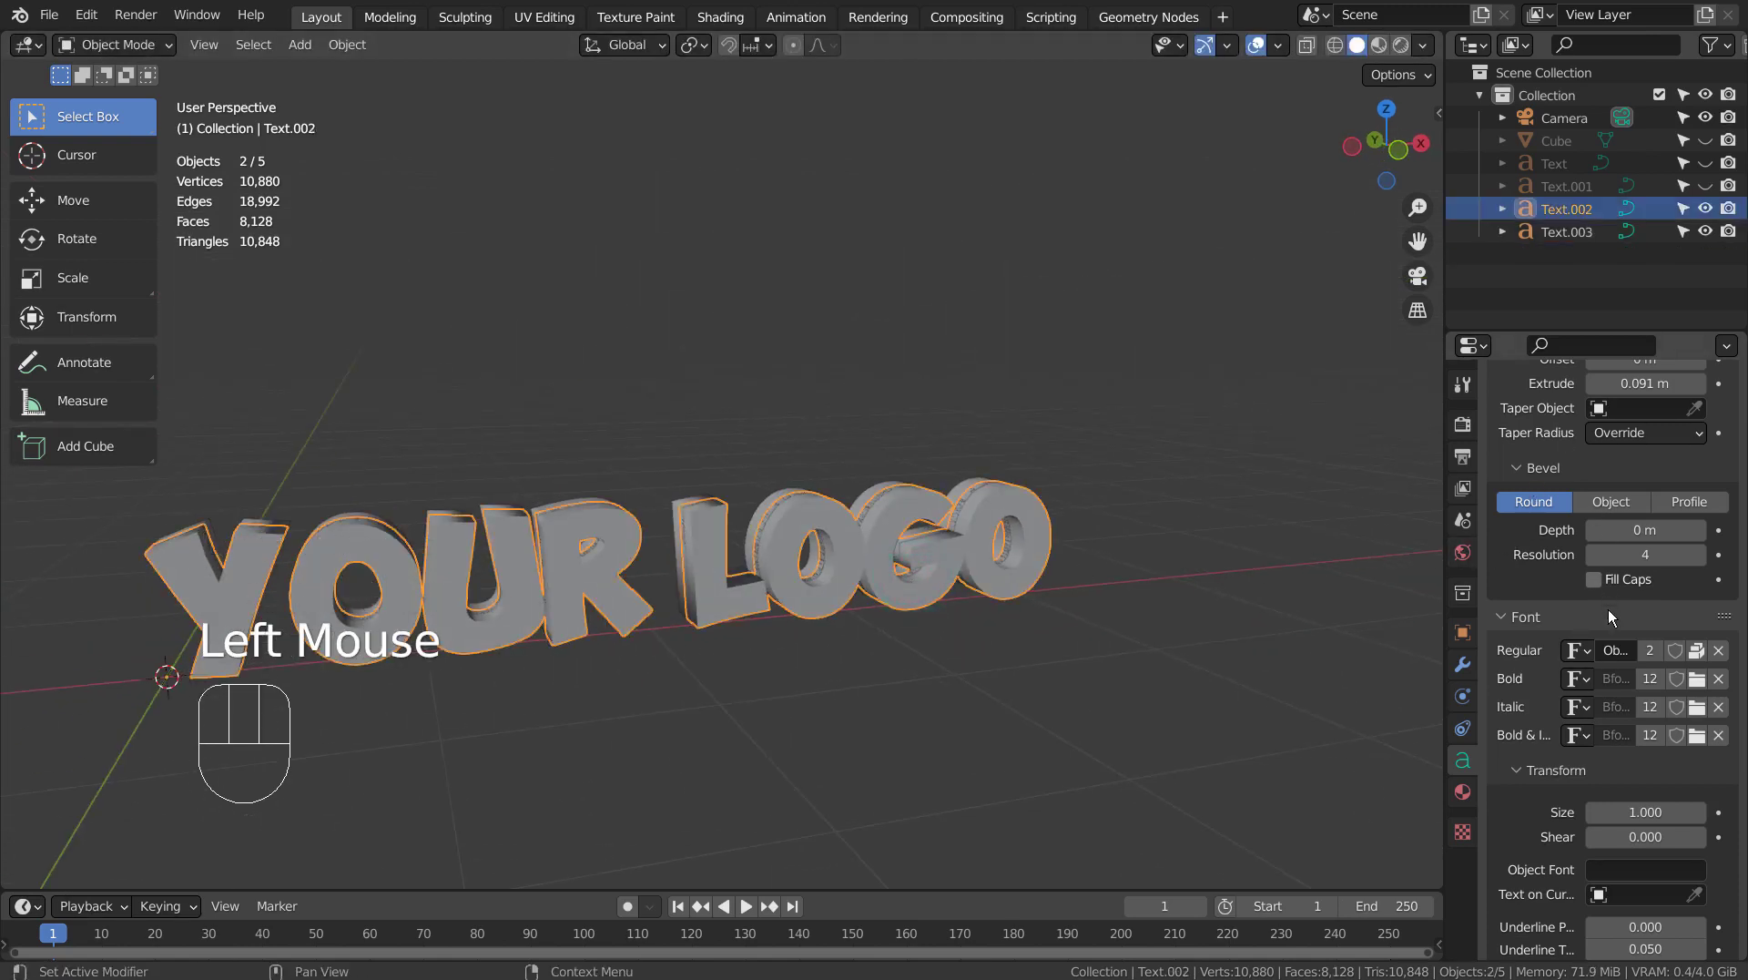
# Set Text.002's bevel depth to 0.008 m and reselect it from a side angle.
pyautogui.keyDown('shift'); pyautogui.moveTo(1639, 530); pyautogui.dragTo(1685, 530); pyautogui.keyUp('shift')
pyautogui.click(1149, 679)
pyautogui.moveTo(1138, 685); pyautogui.dragTo(993, 730, button='middle')
pyautogui.click(772, 623)
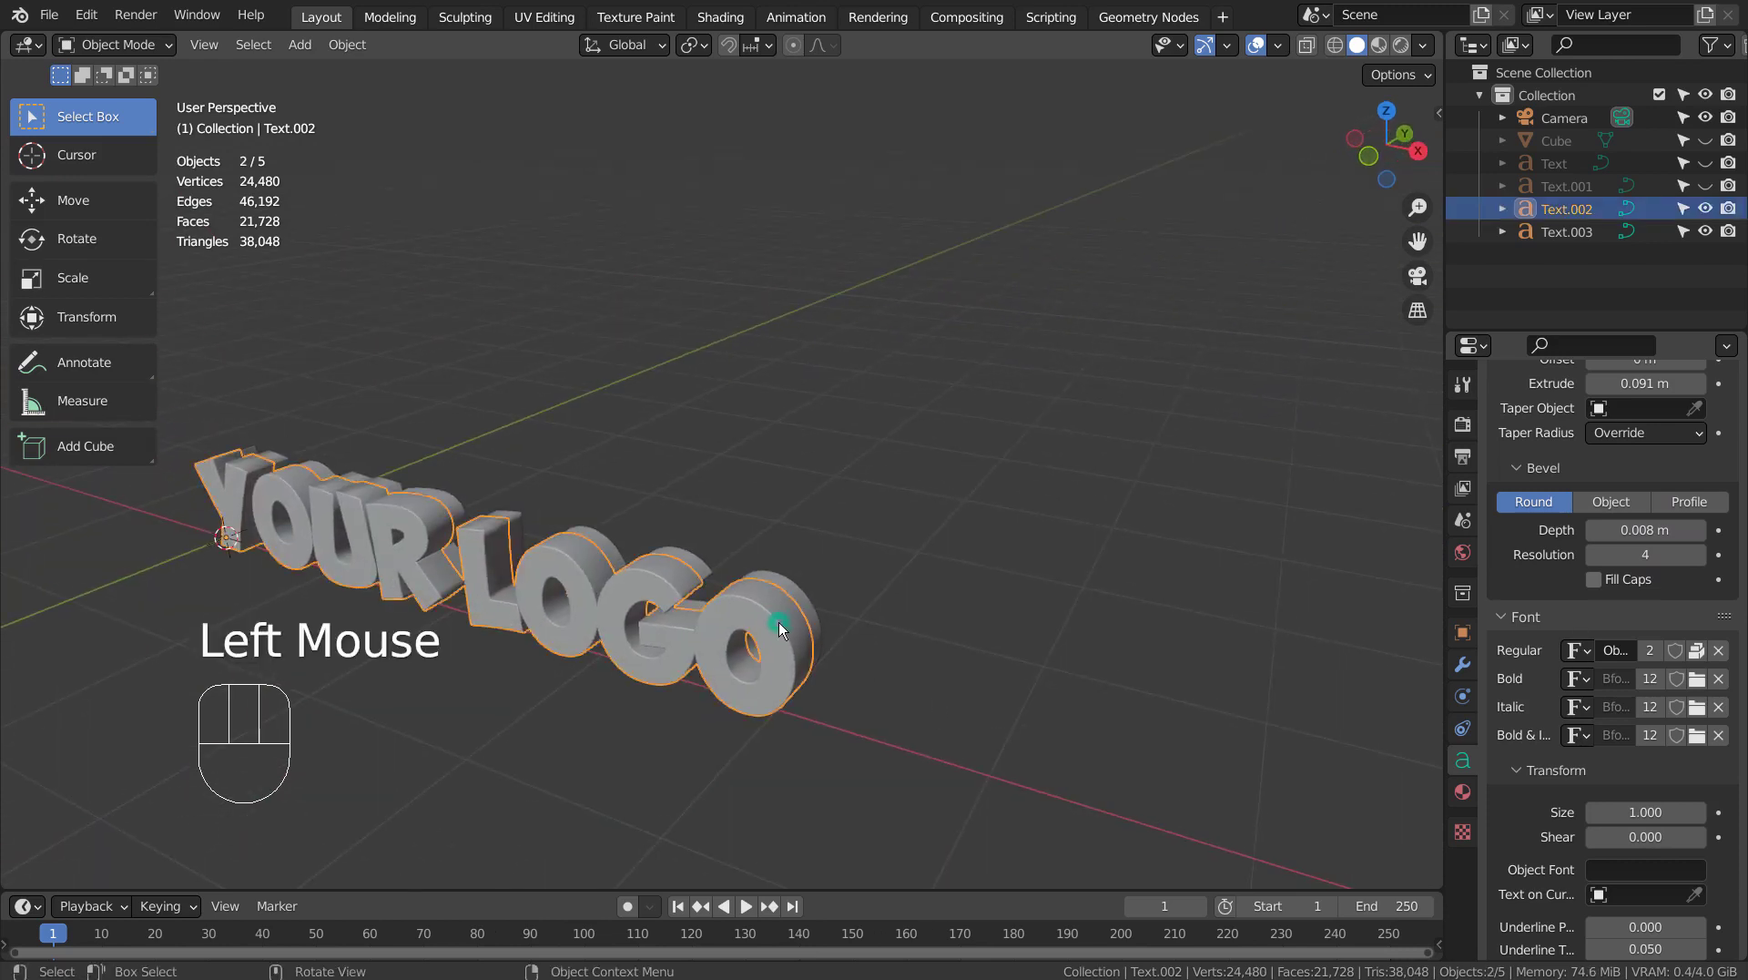
# Assign the blue metallic Material.002 to the original YOUR LOGO text.
pyautogui.click(1460, 794)
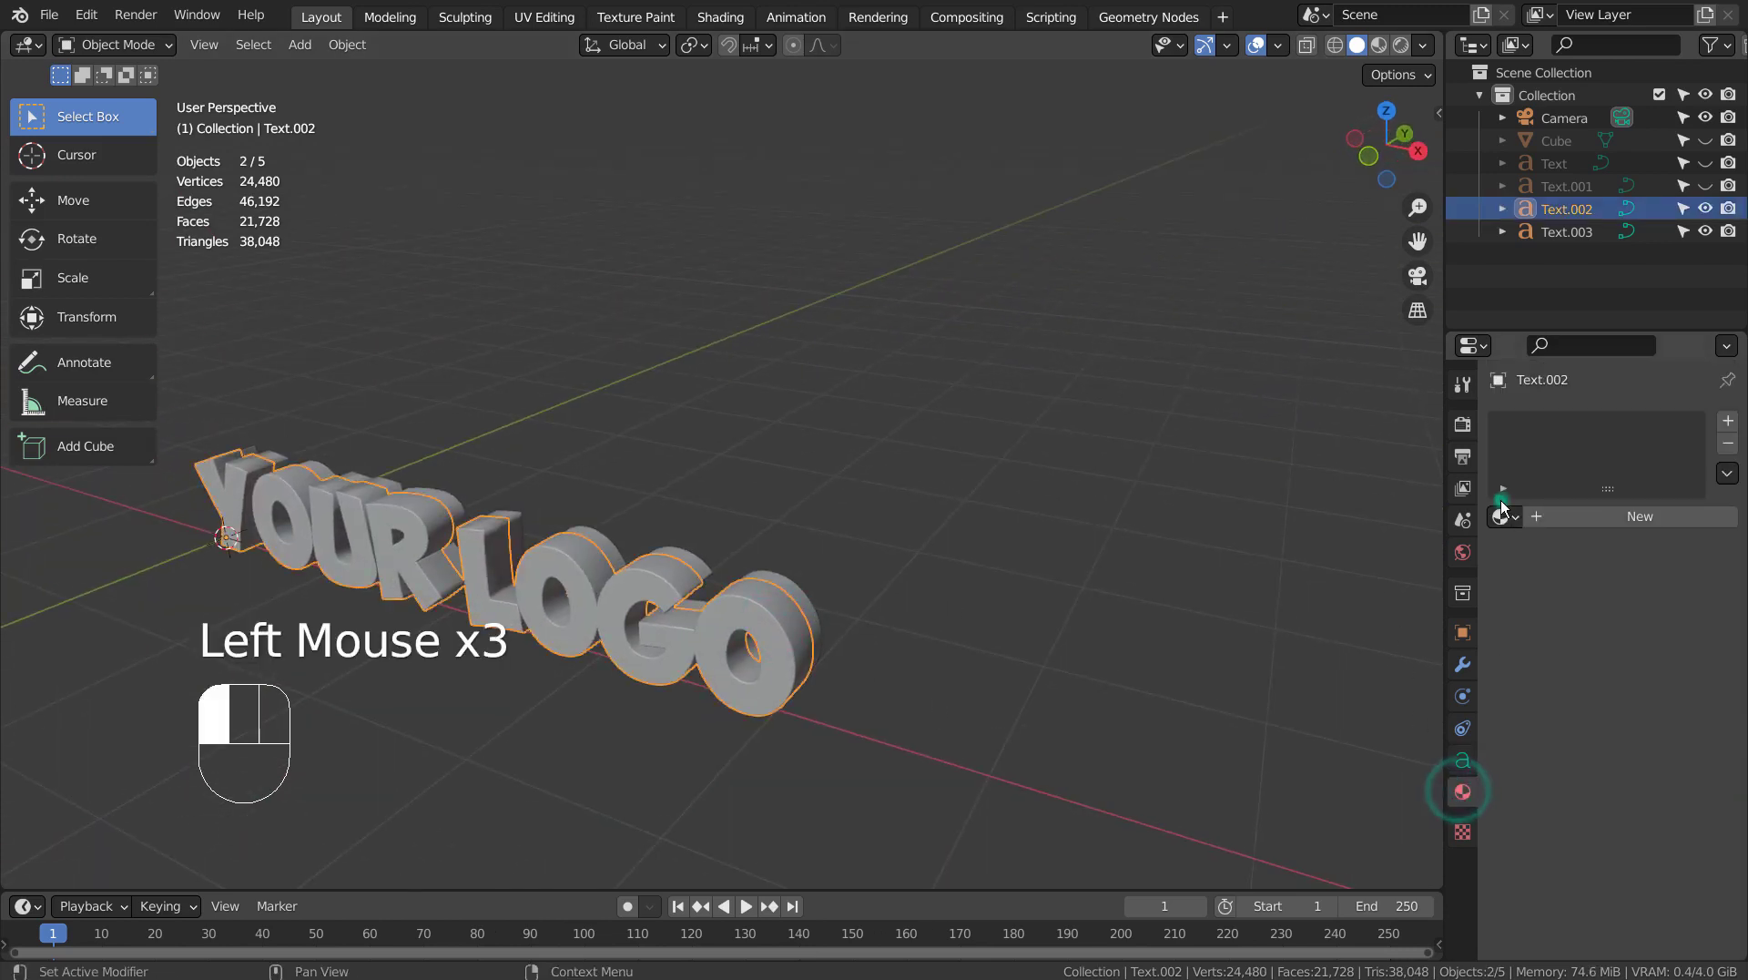
pyautogui.click(1502, 516)
pyautogui.click(1434, 593)
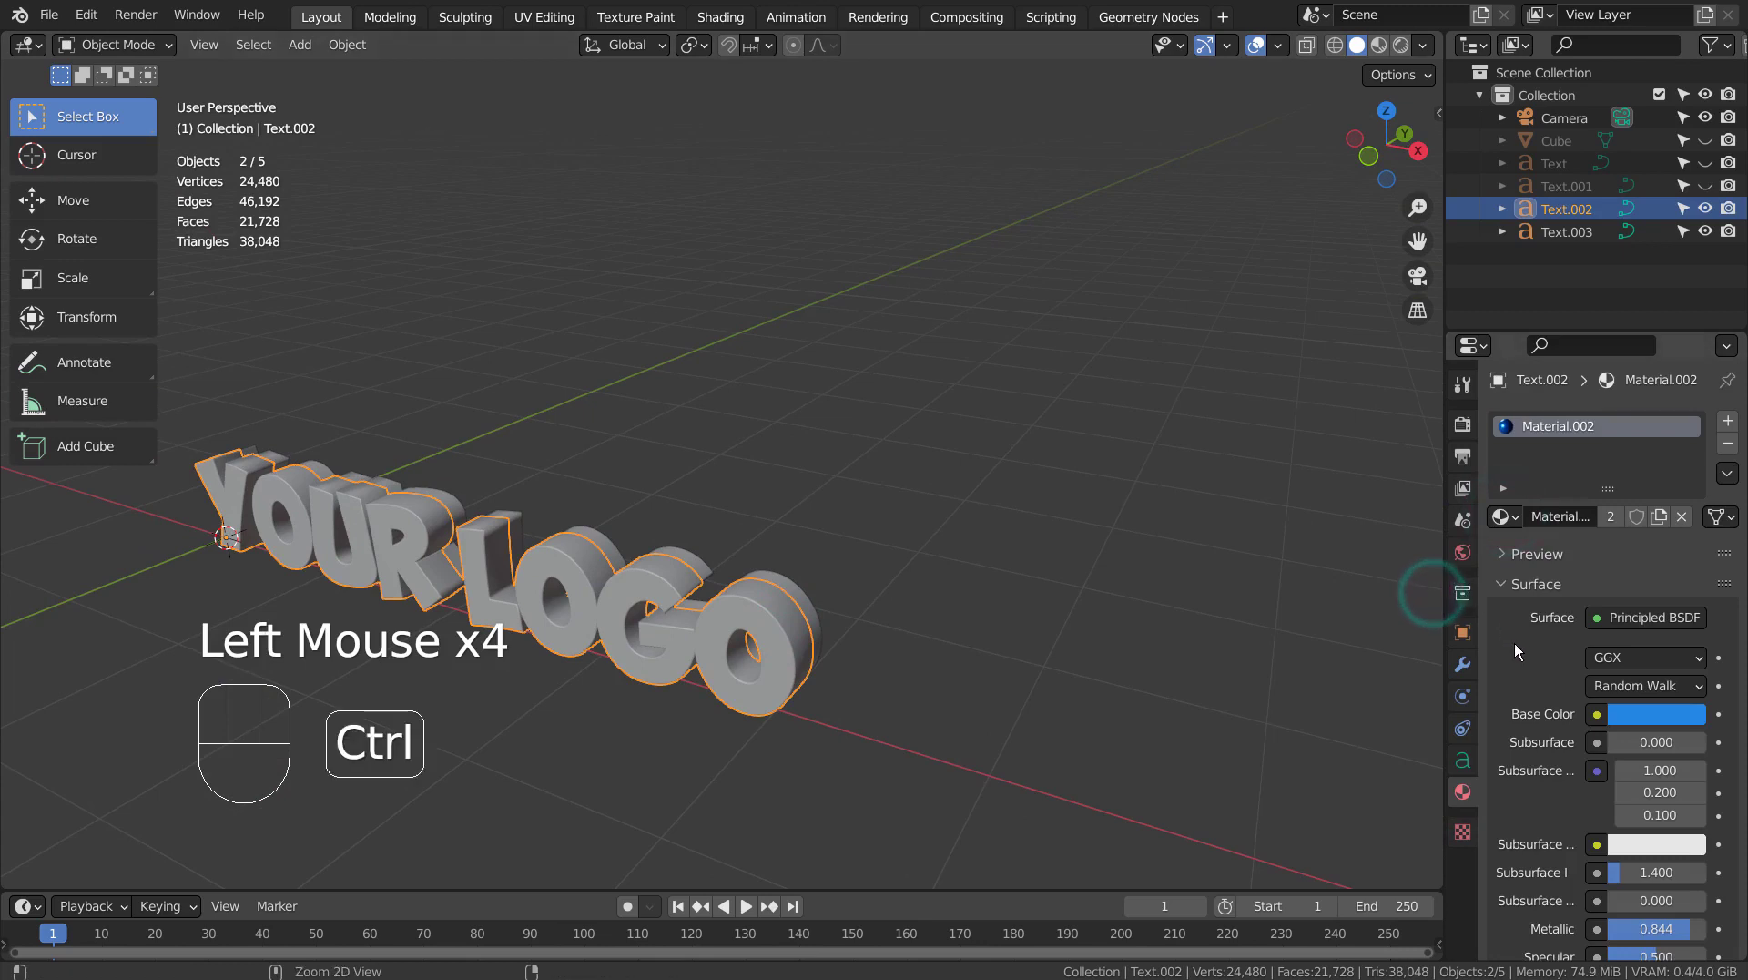
pyautogui.hotkey('ctrl', 'space')
pyautogui.scroll(-3, 1521, 646)
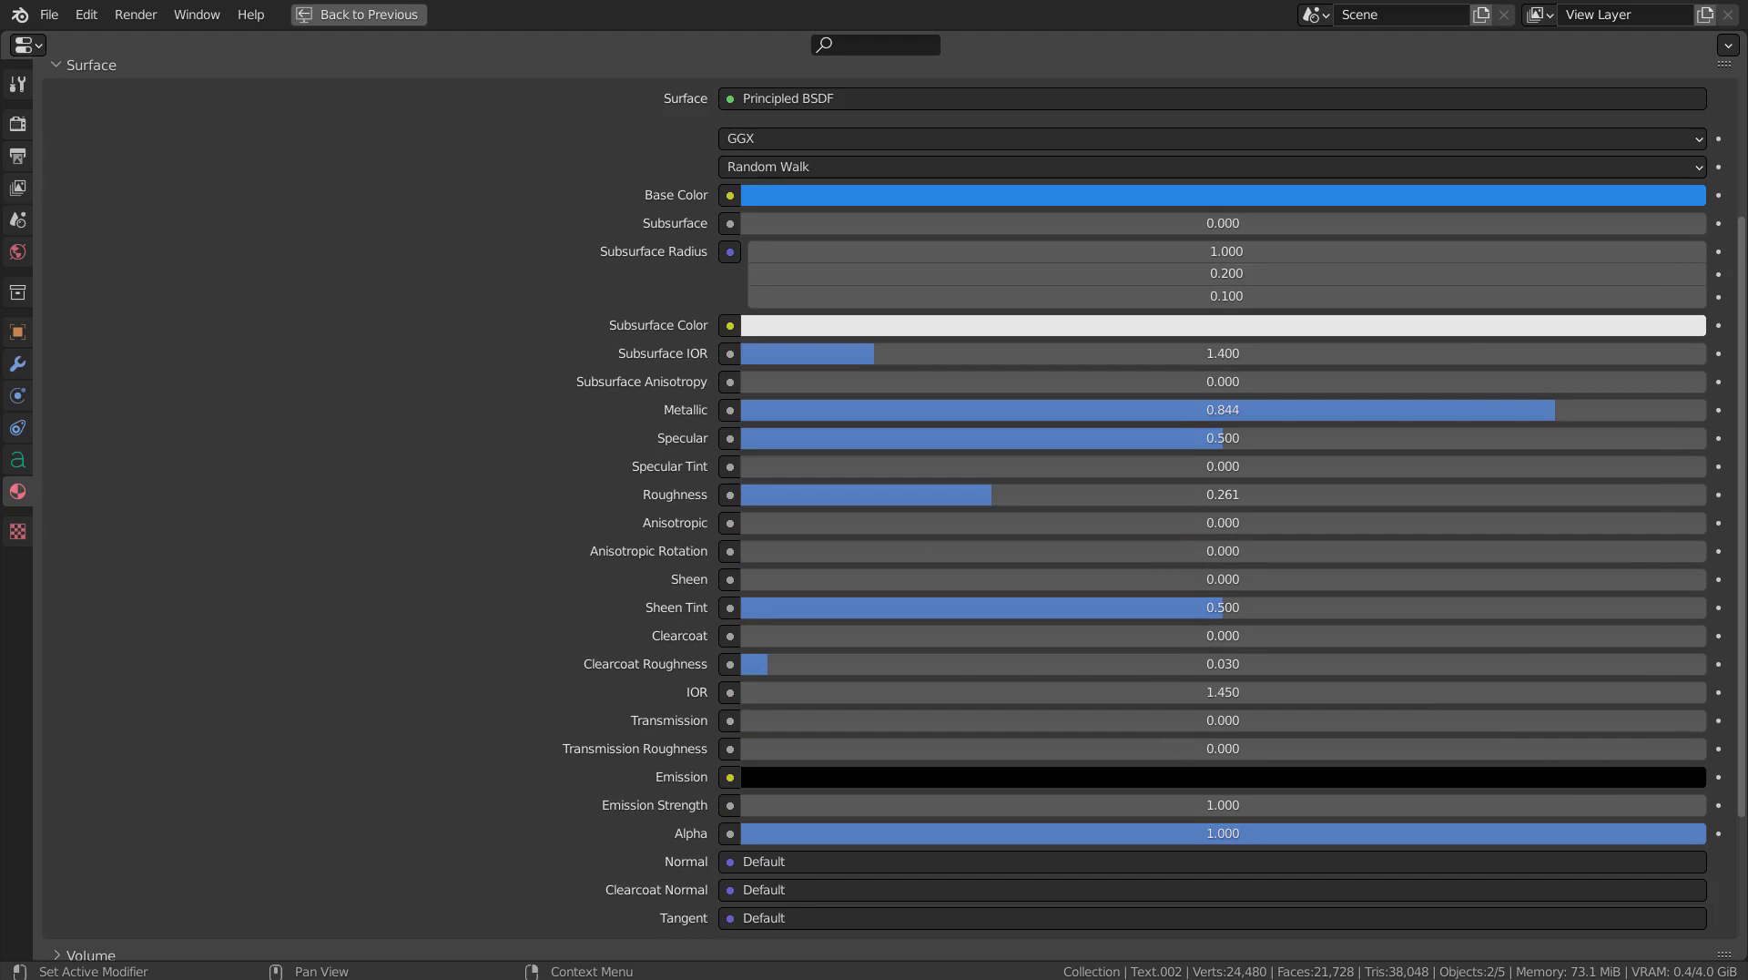
pyautogui.hotkey('ctrl', 'space')
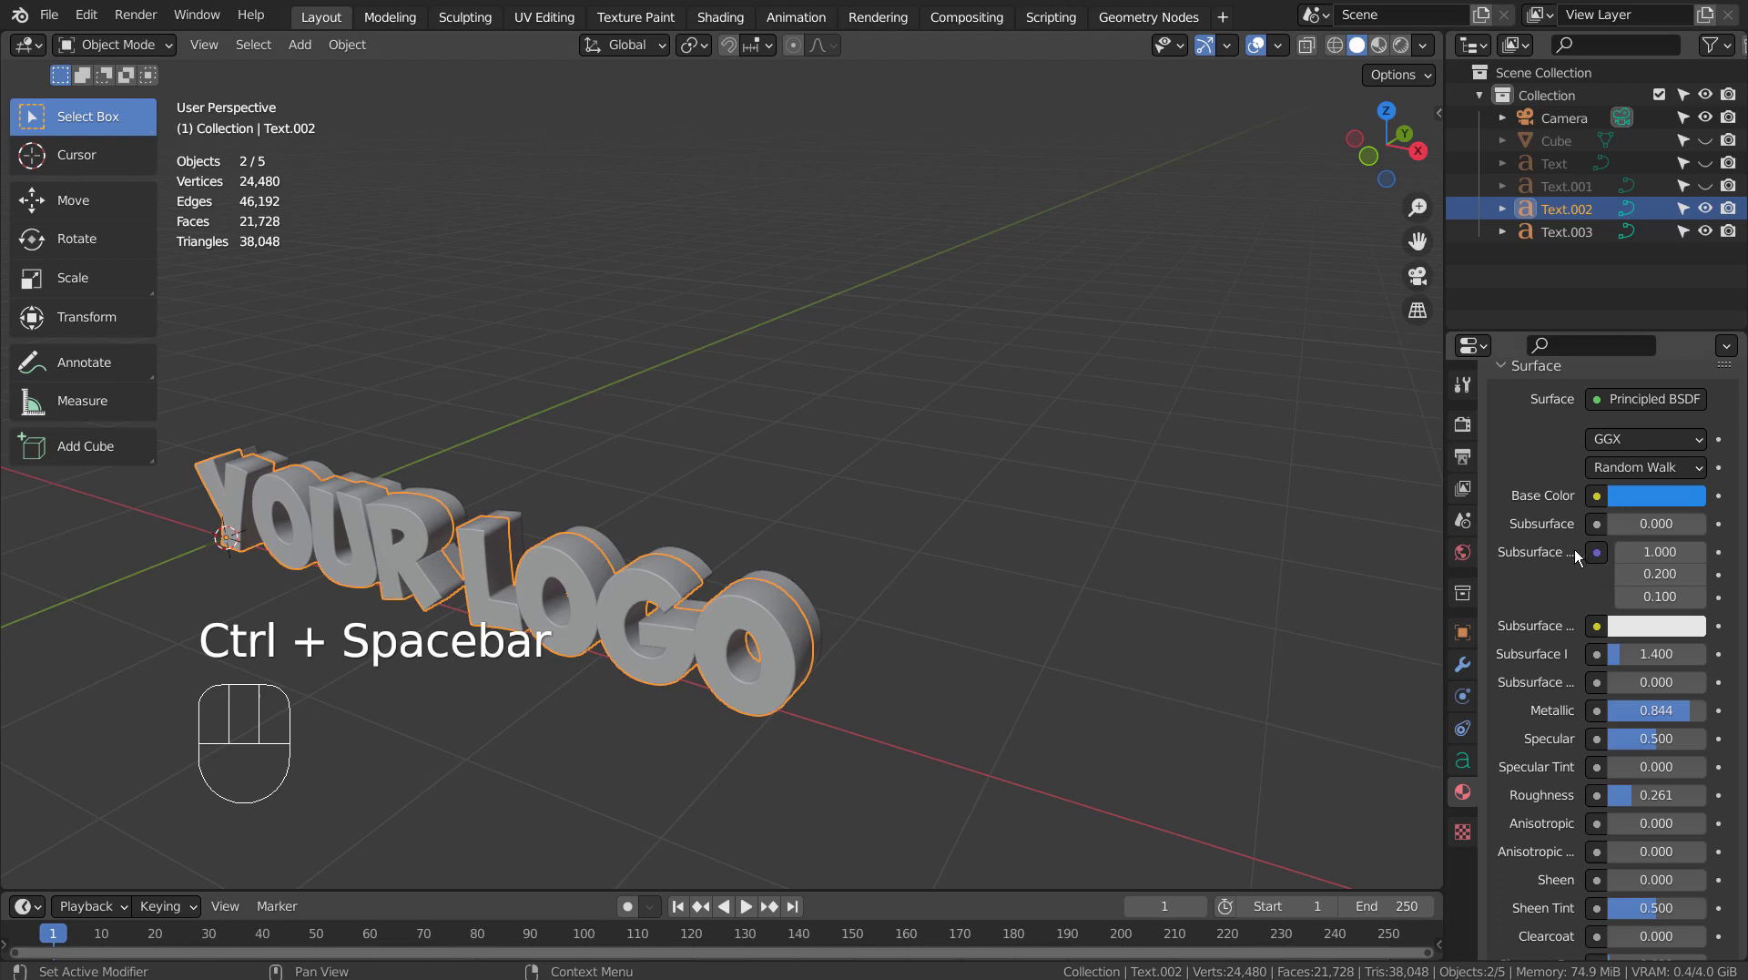
# Give the duplicate cyan Material.003: 0.844 metallic, 0.261 roughness, light-blue emission strength 35.
pyautogui.click(794, 585)
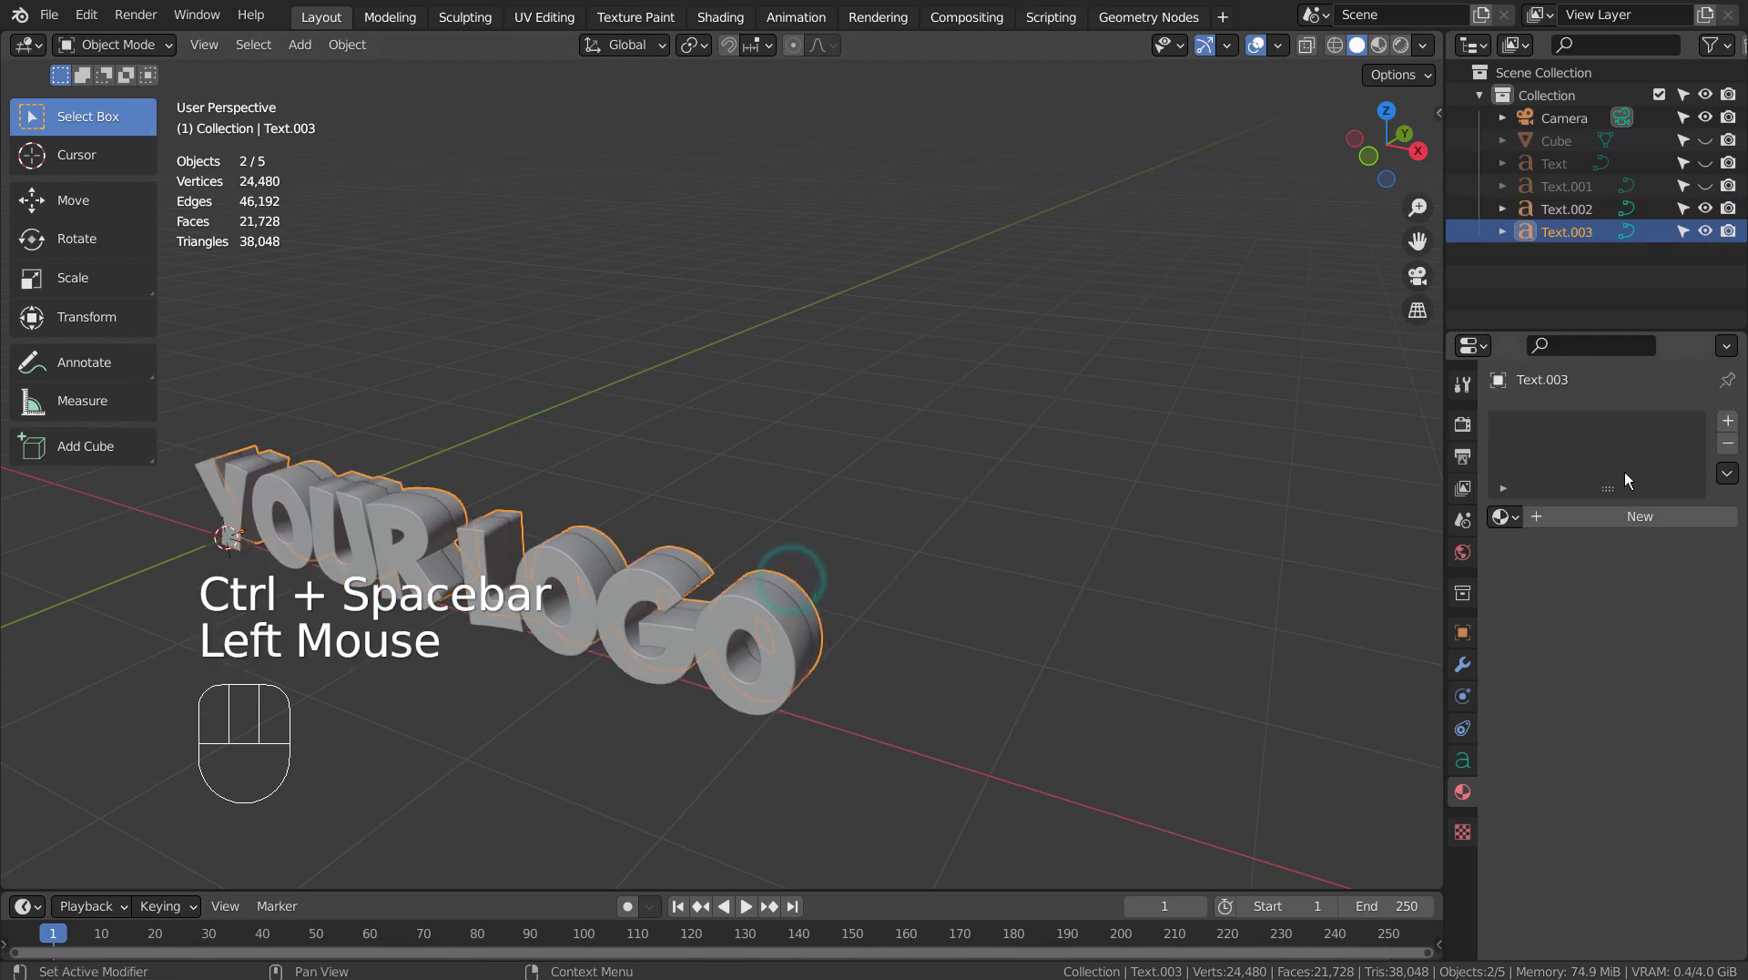
pyautogui.click(1507, 516)
pyautogui.click(1493, 616)
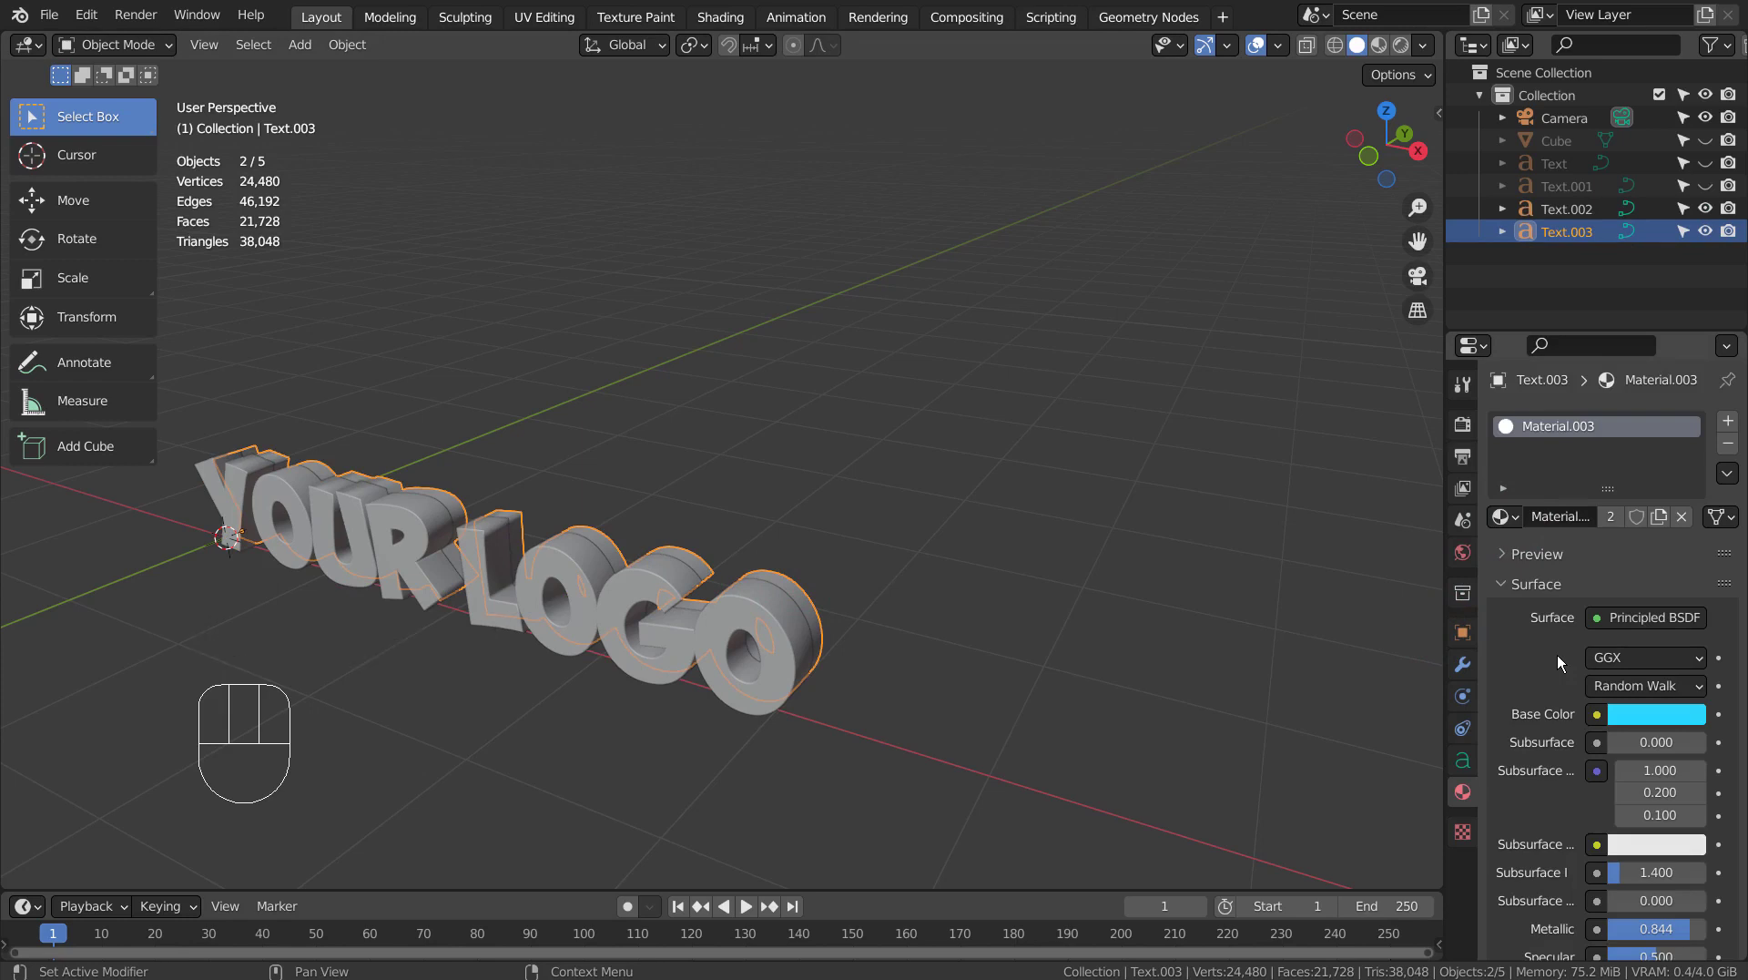
pyautogui.hotkey('ctrl', 'space')
pyautogui.scroll(-6, 1557, 654)
pyautogui.scroll(1, 1557, 657)
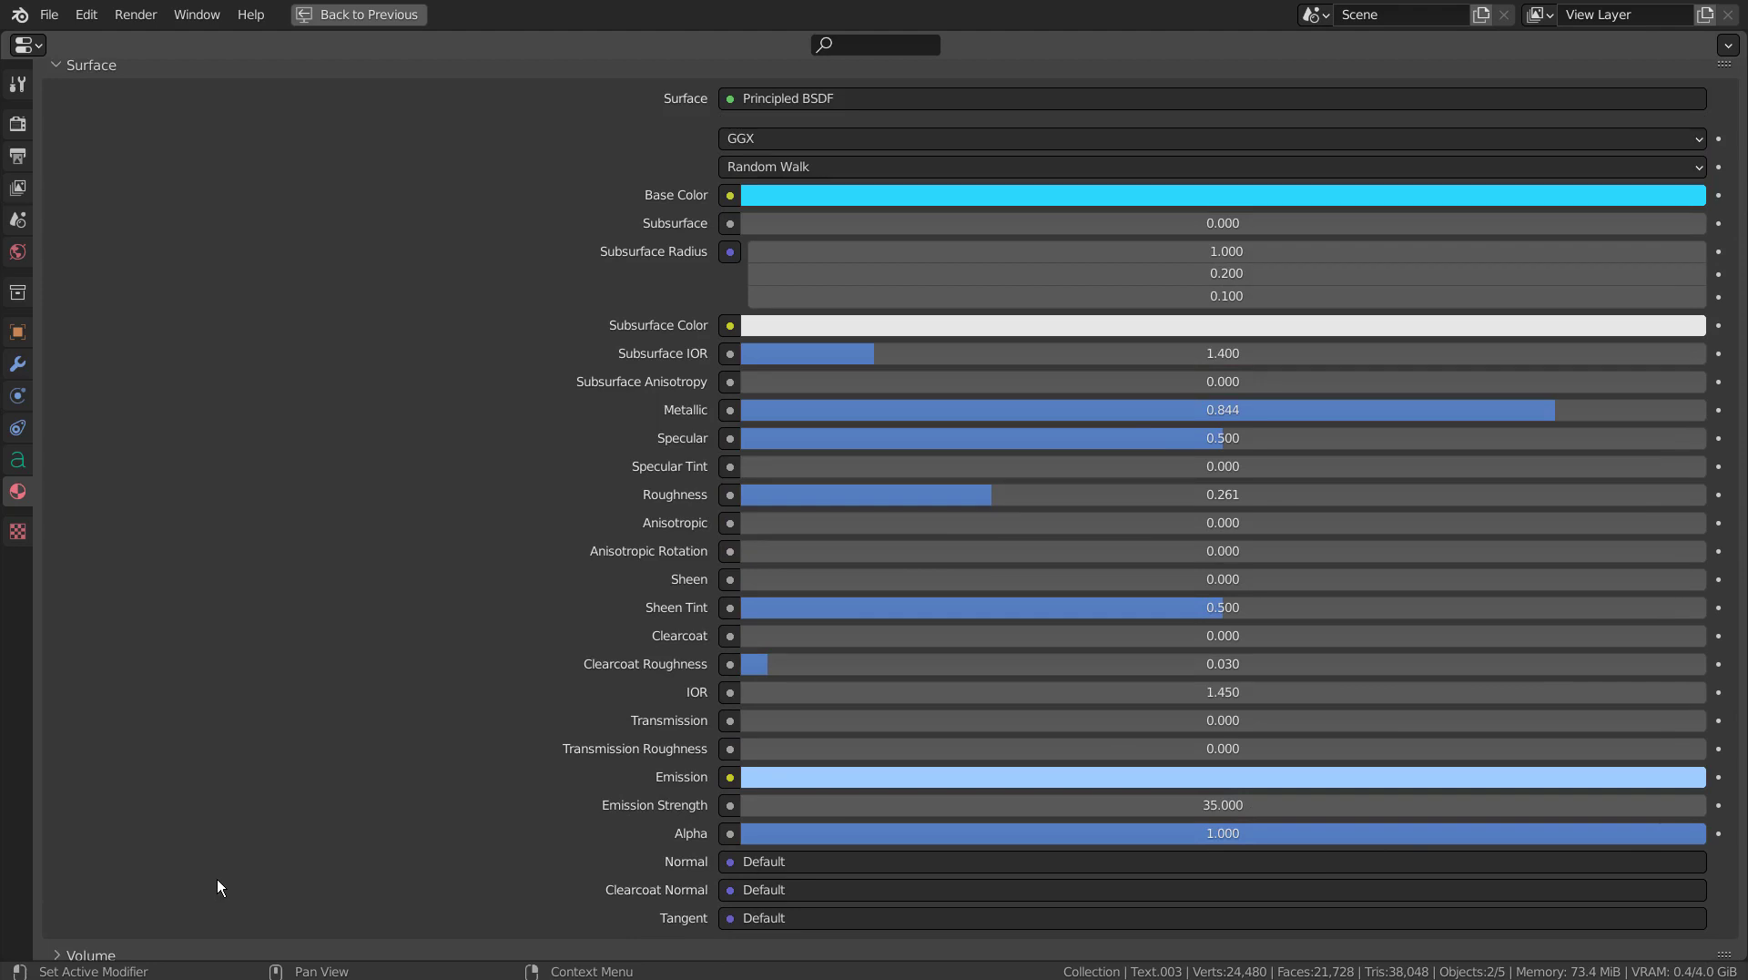
pyautogui.press('ctrl')
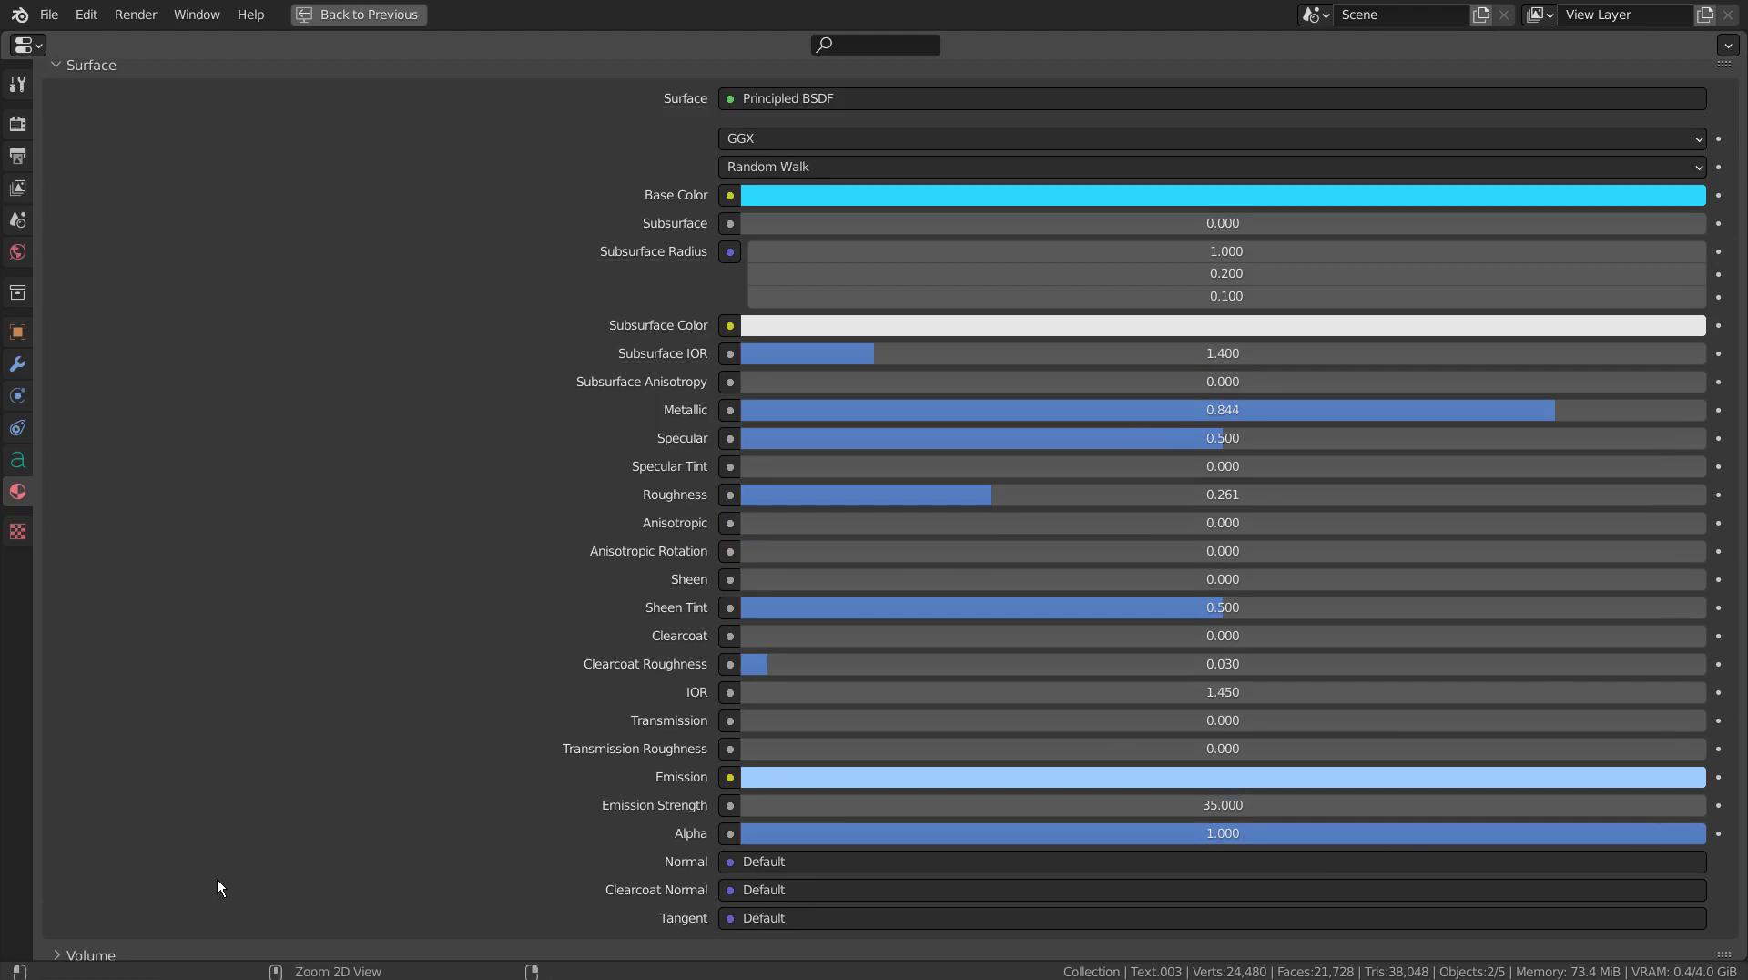
pyautogui.hotkey('ctrl', 'space')
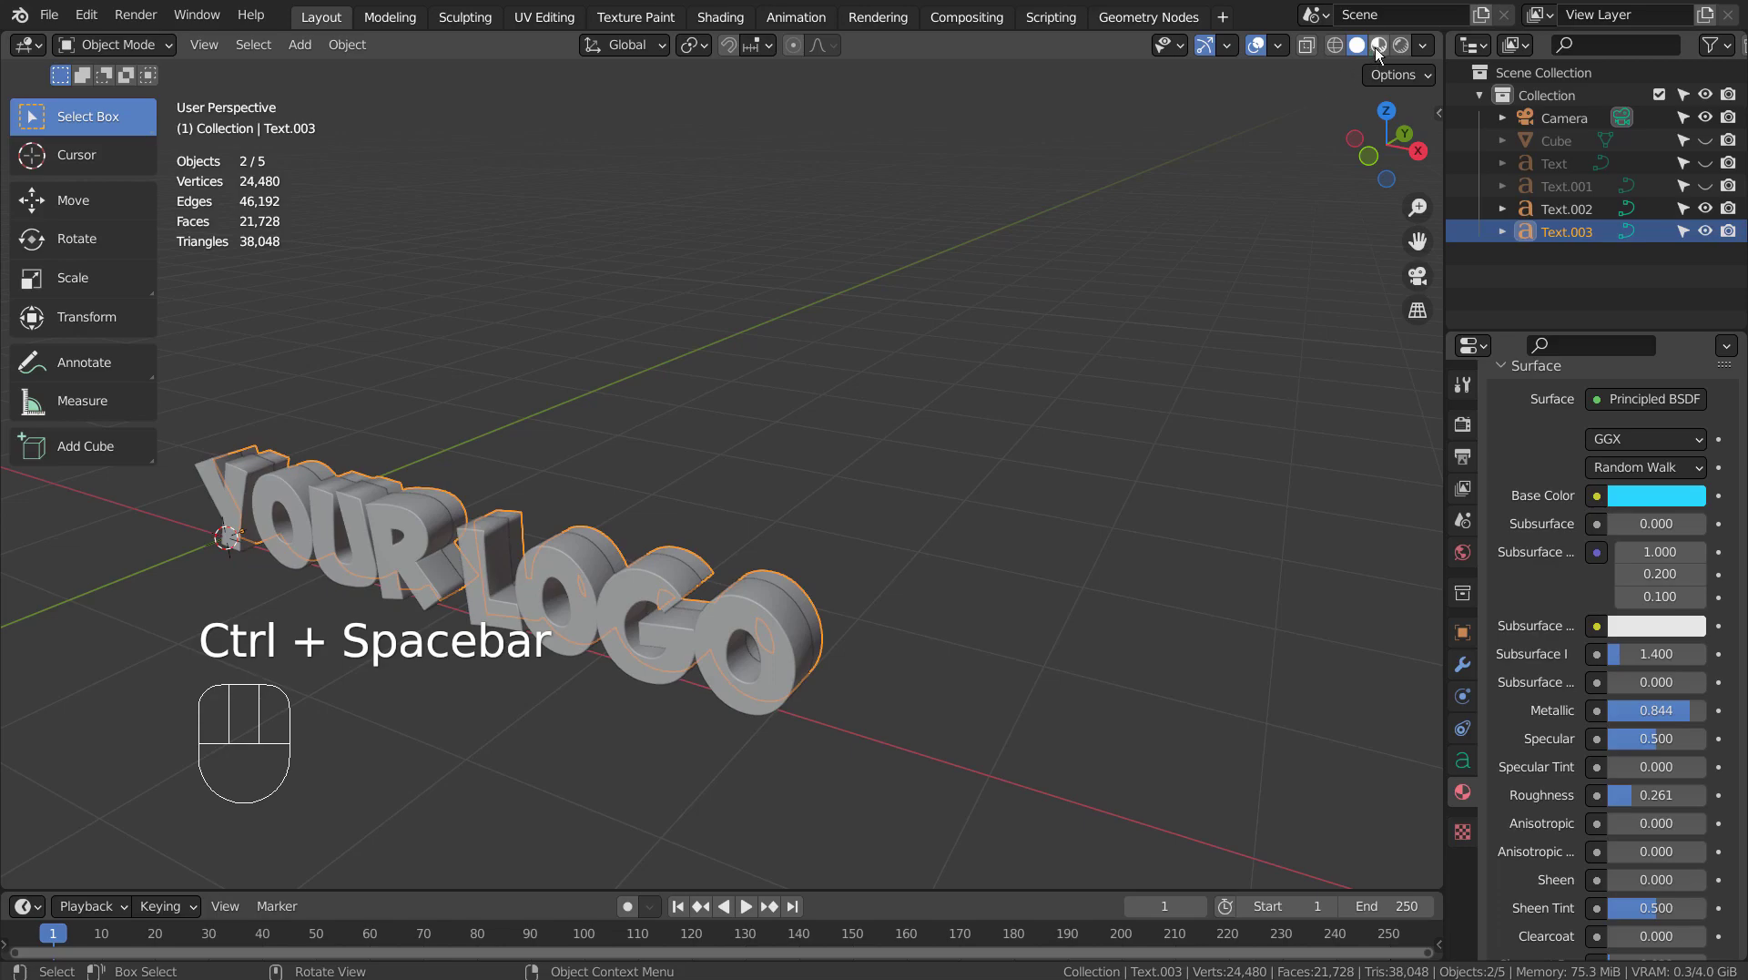
# Preview the logo in Rendered shading, centred in the view.
pyautogui.click(1399, 46)
pyautogui.doubleClick(1190, 451)
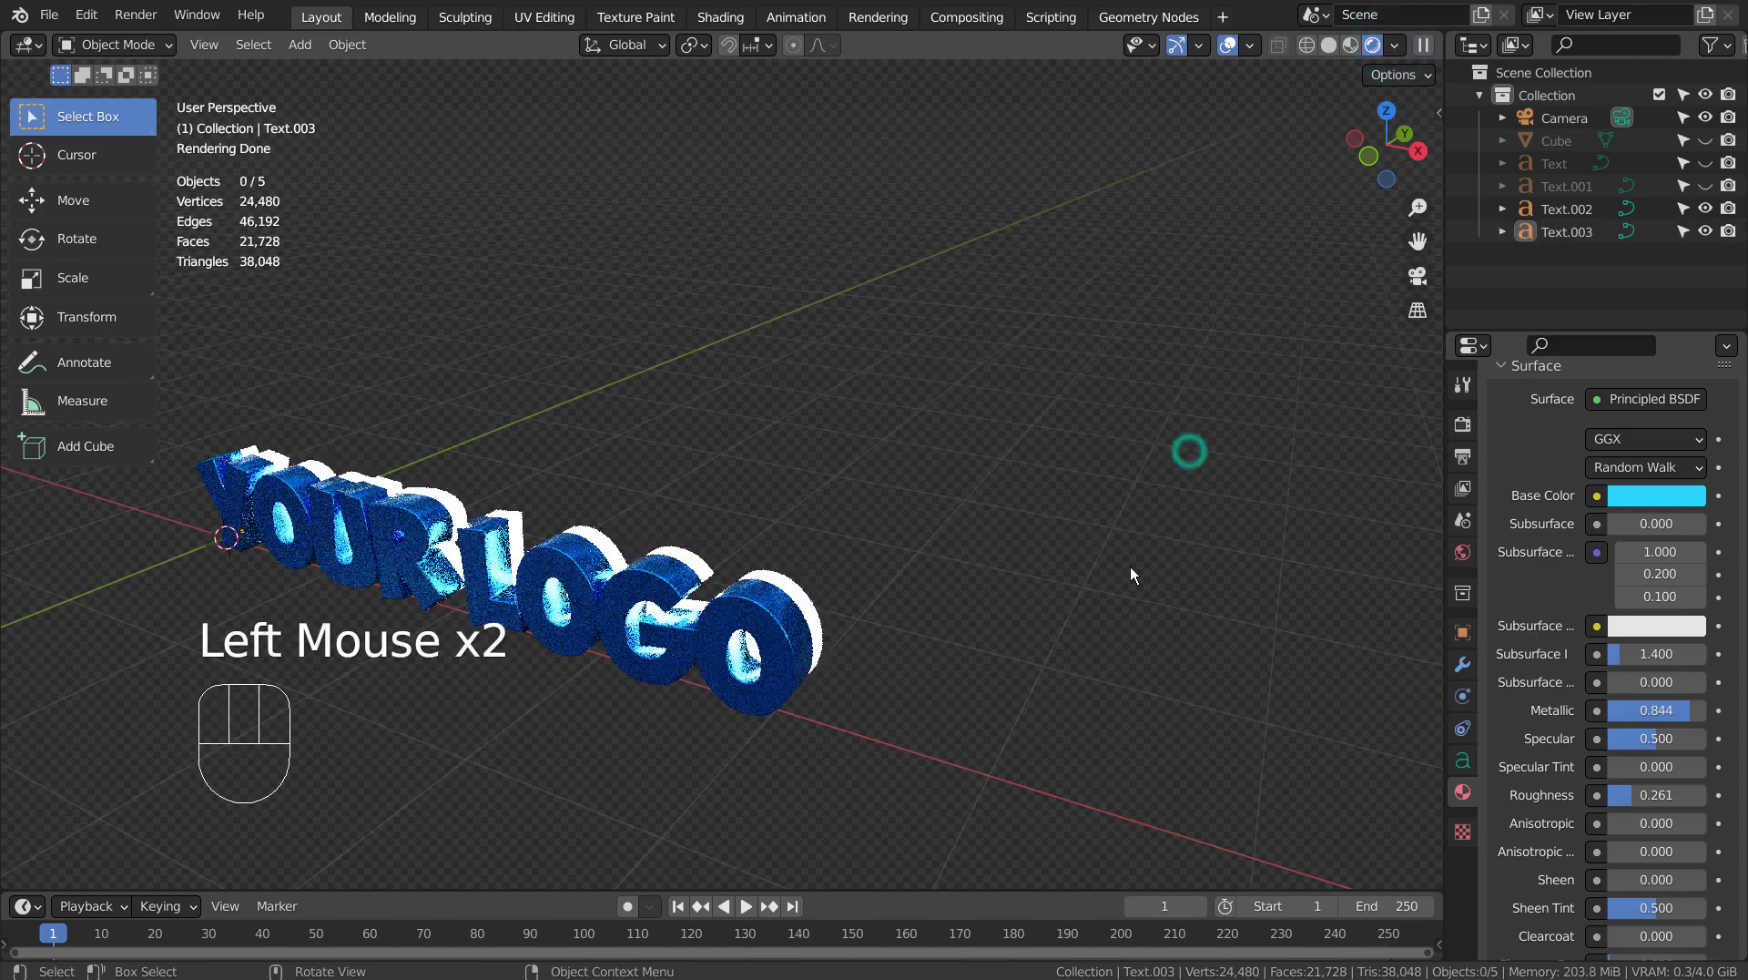
pyautogui.moveTo(1129, 566)
pyautogui.mouseDown(button='middle')
pyautogui.moveTo(1217, 521)
pyautogui.moveTo(1253, 470)
pyautogui.mouseUp(button='middle')
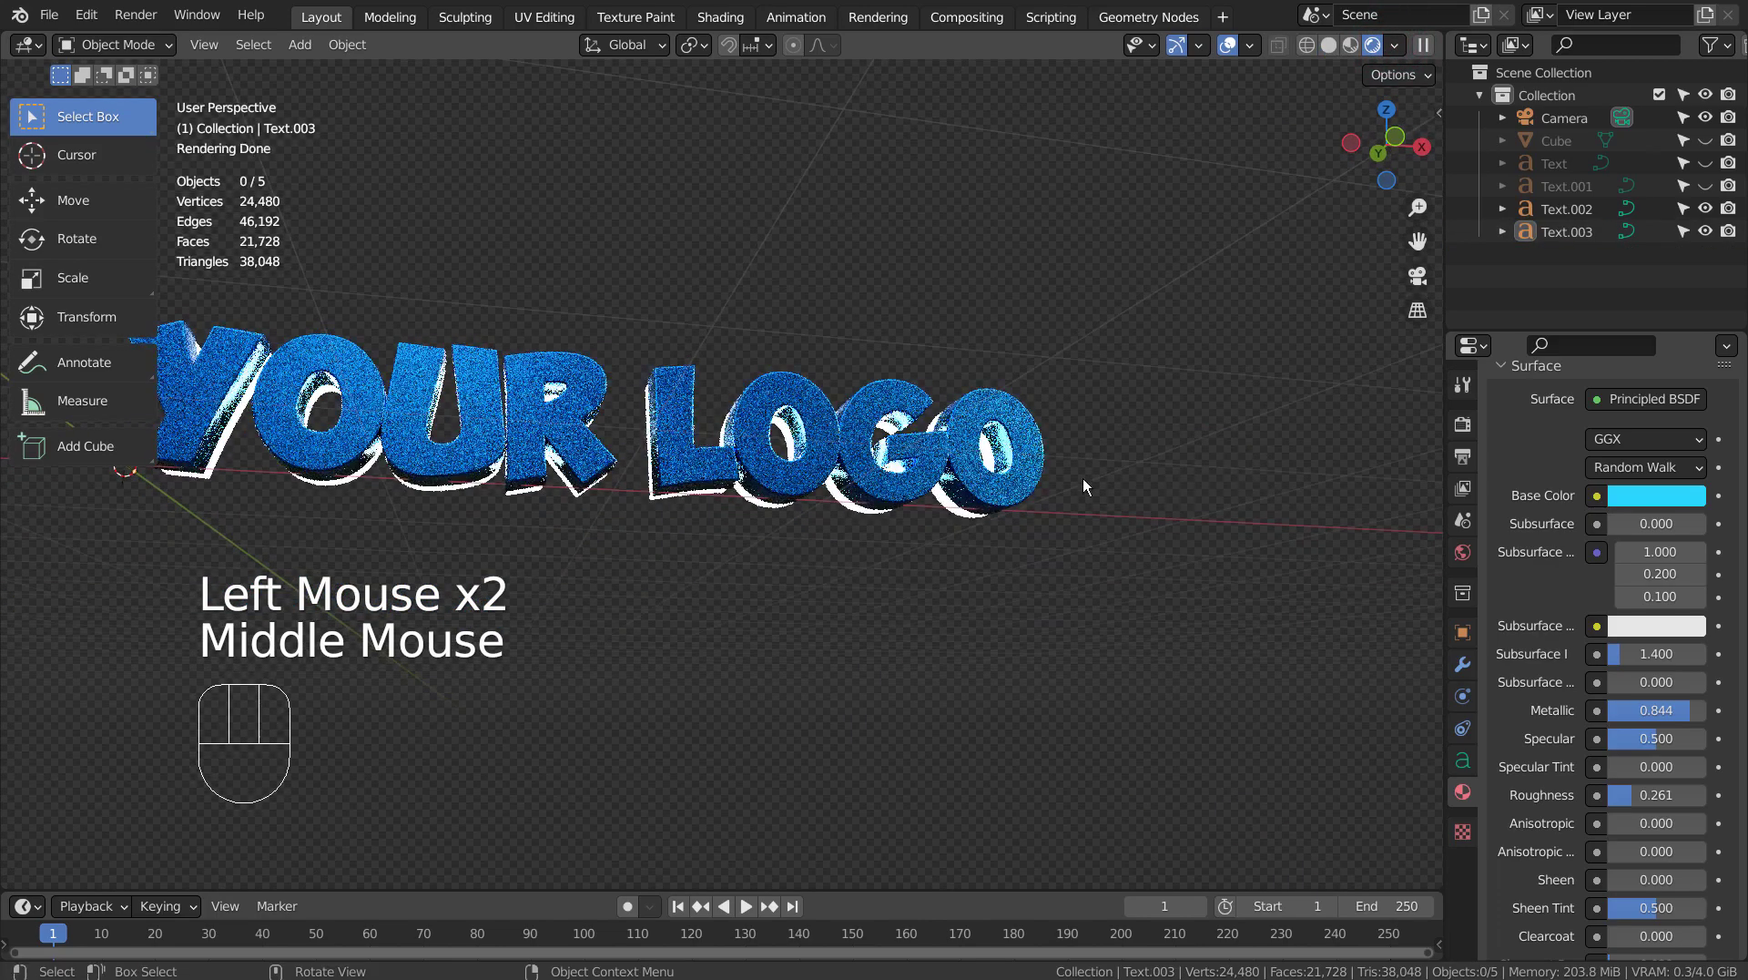
pyautogui.keyDown('shift'); pyautogui.moveTo(994, 494); pyautogui.dragTo(1038, 546, button='middle'); pyautogui.keyUp('shift')
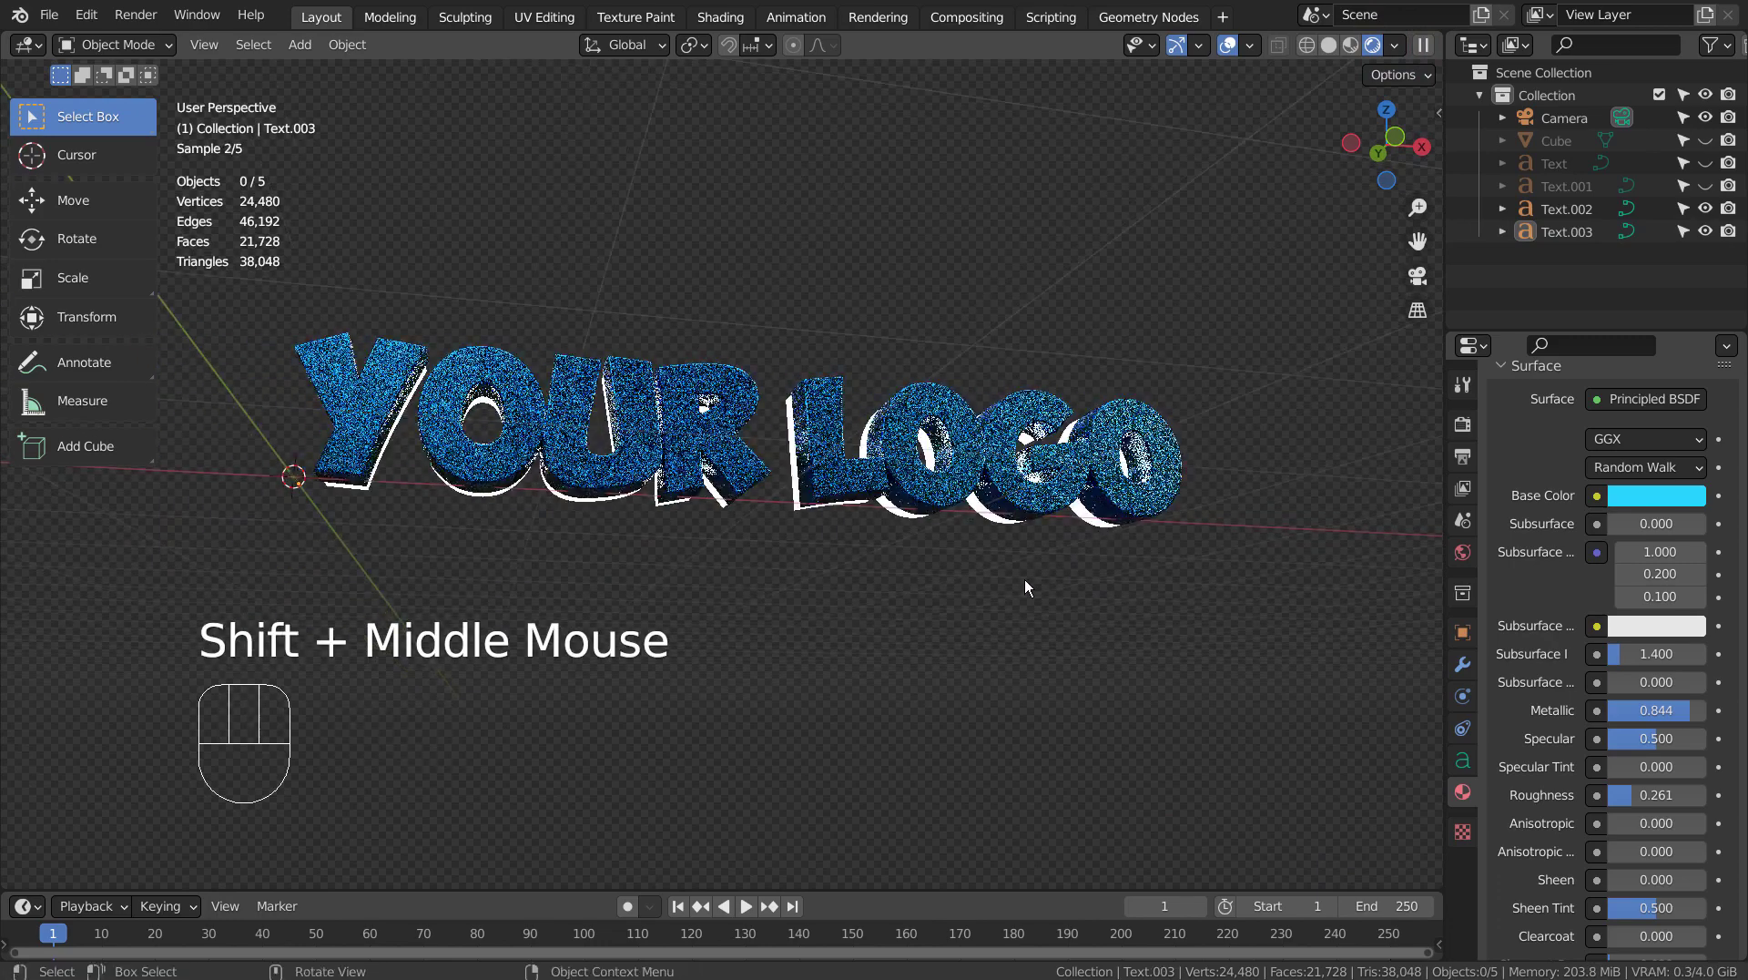
pyautogui.moveTo(1013, 605)
pyautogui.mouseDown(button='middle')
pyautogui.moveTo(963, 617)
pyautogui.moveTo(1009, 613)
pyautogui.mouseUp(button='middle')
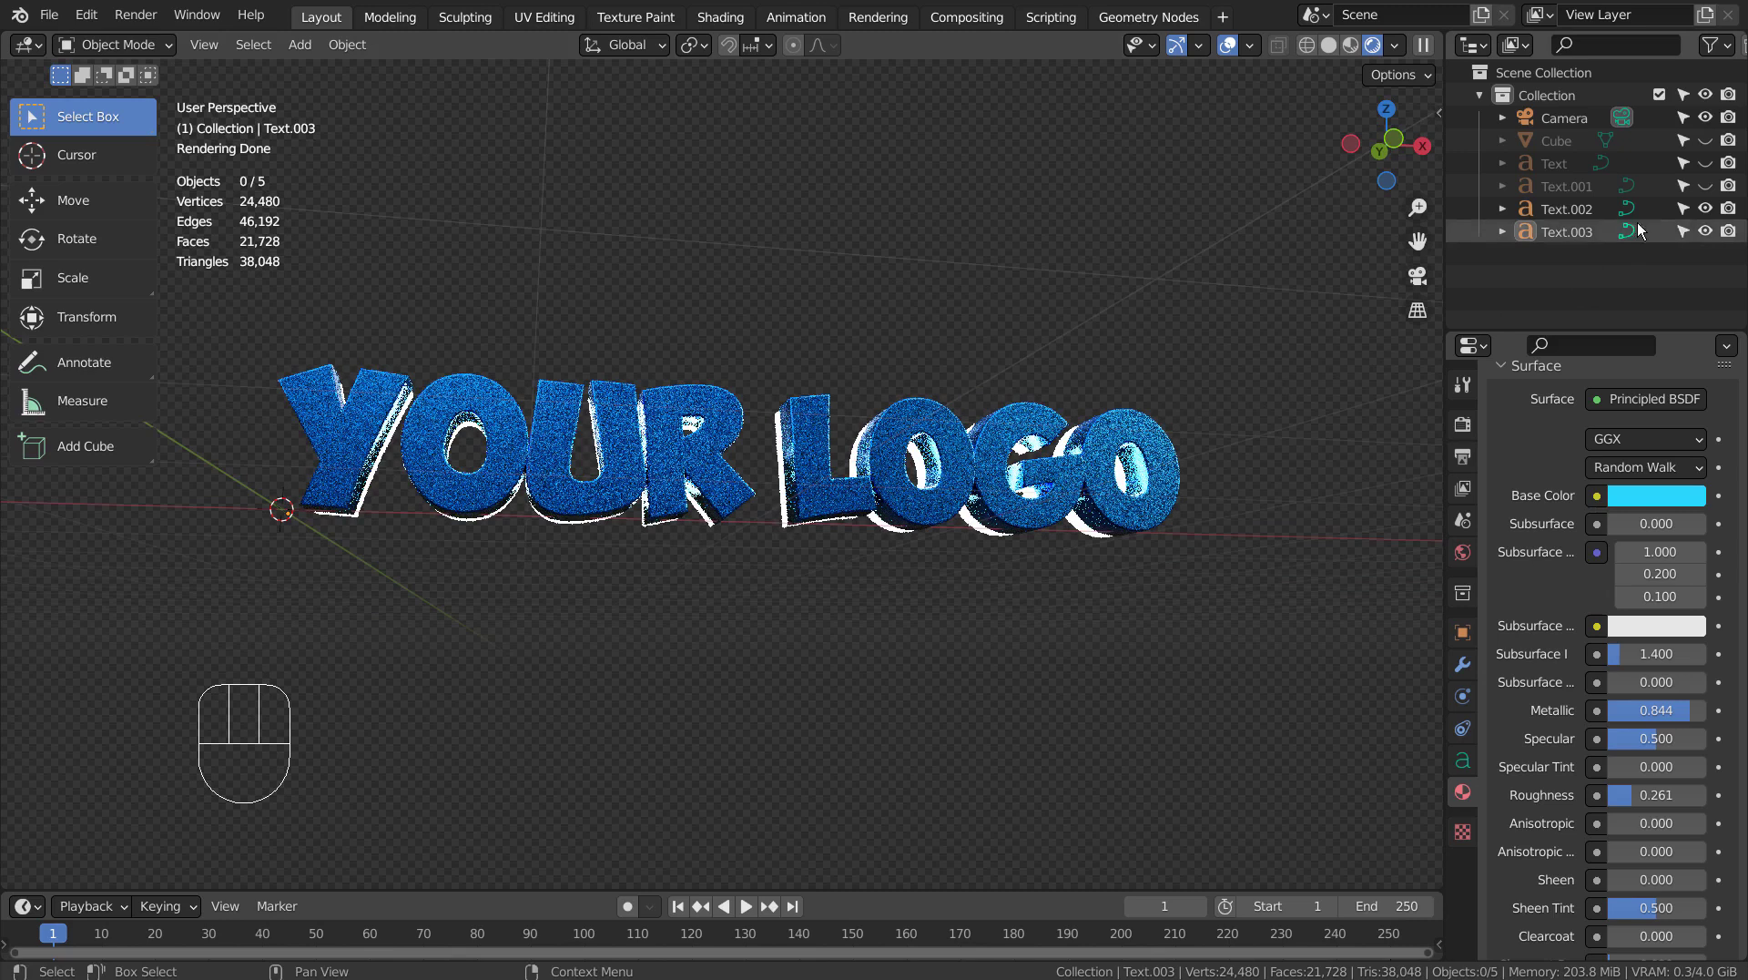
# Exclude Cube, Text and Text.001 from rendering and set resolution scale to 25%.
pyautogui.click(1728, 140)
pyautogui.click(1728, 163)
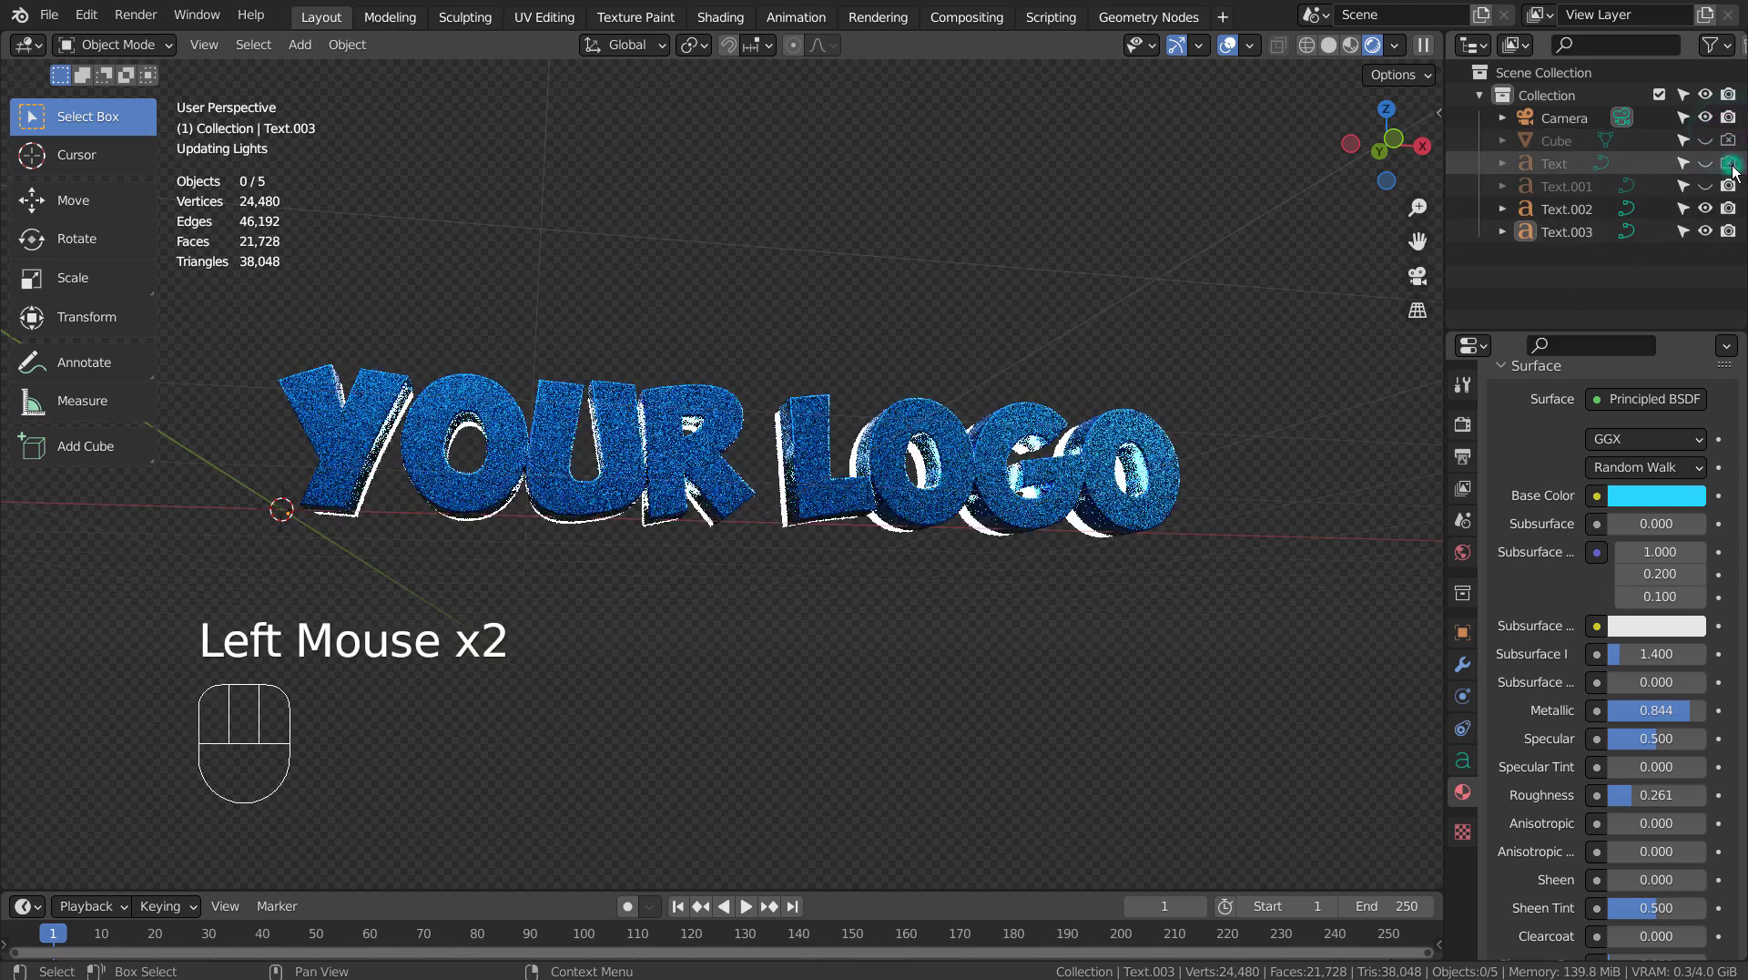
pyautogui.click(1728, 185)
pyautogui.click(1462, 456)
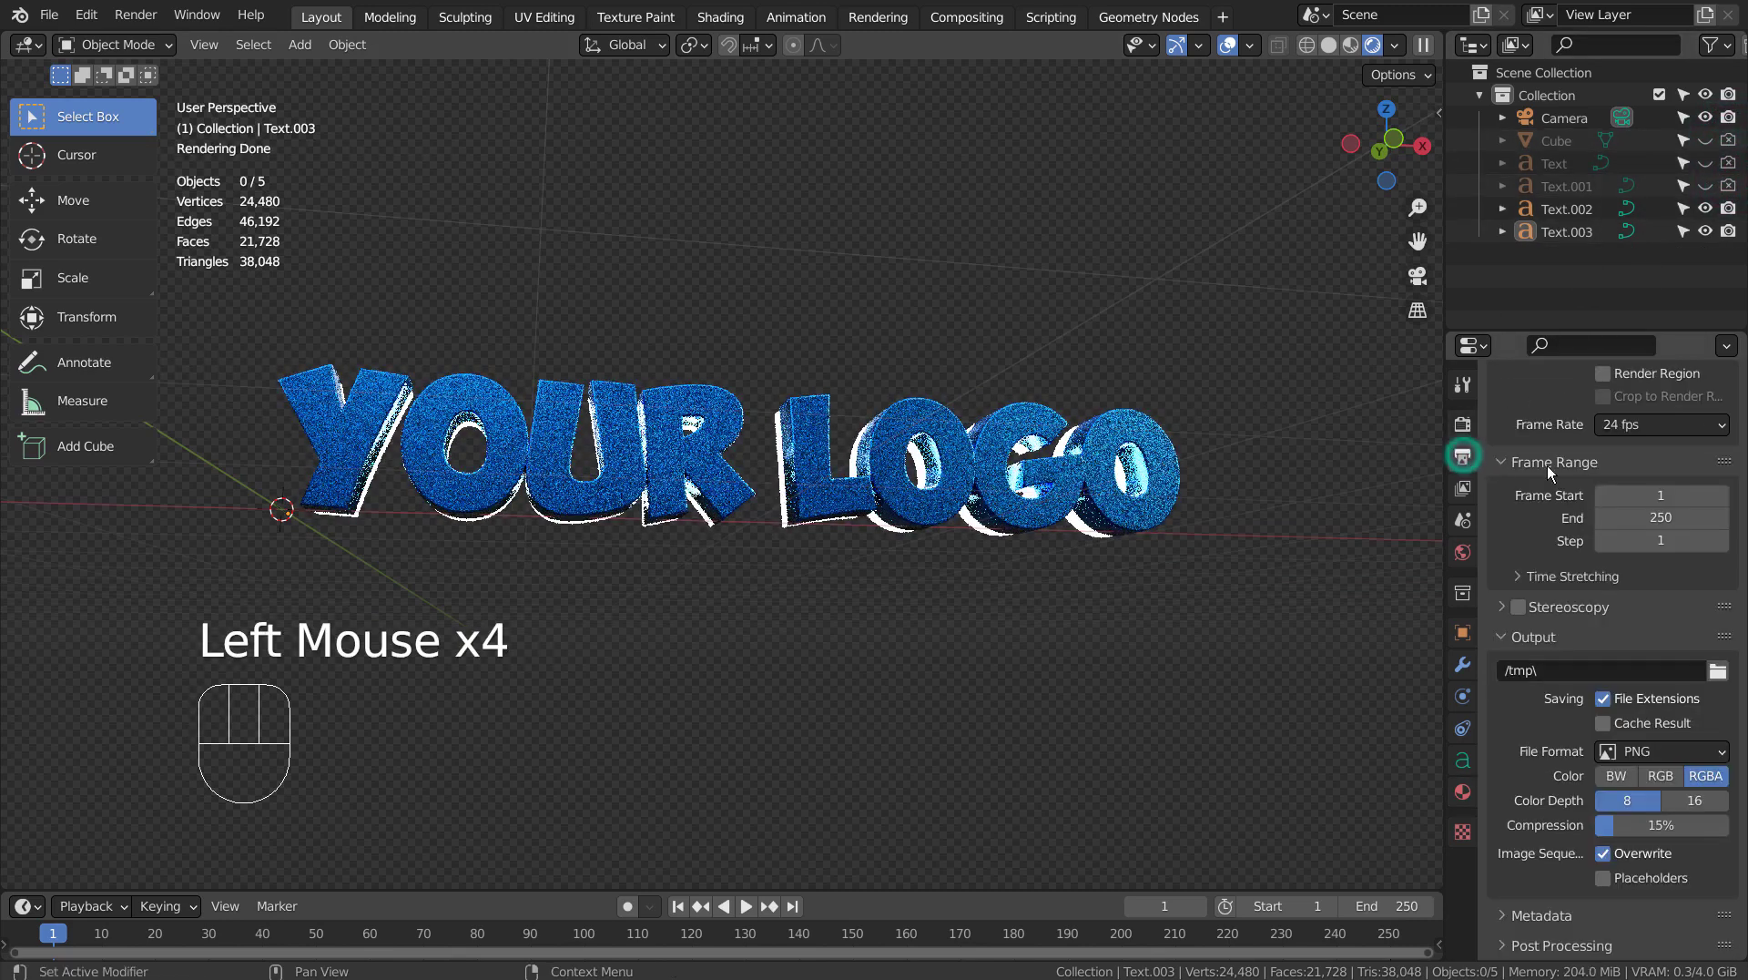
pyautogui.scroll(5, 1601, 498)
pyautogui.moveTo(1614, 499); pyautogui.dragTo(1630, 500)
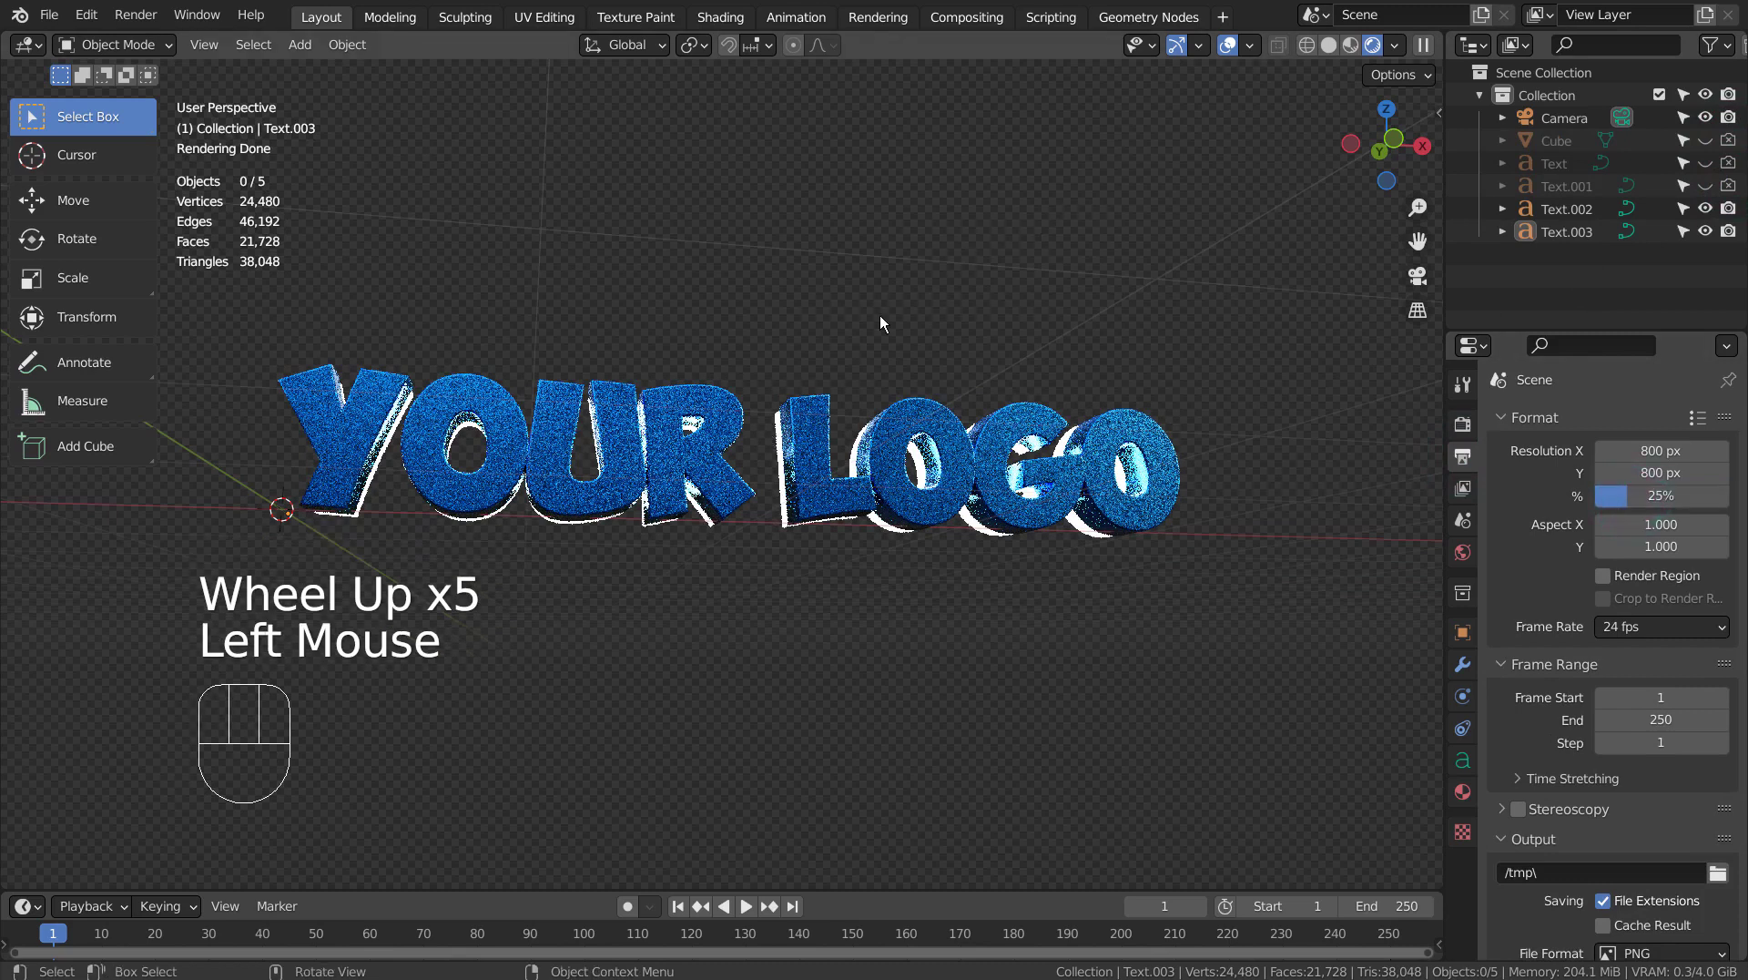
# Render a test frame, then in camera view select both logo texts but not the camera.
pyautogui.press('F12')
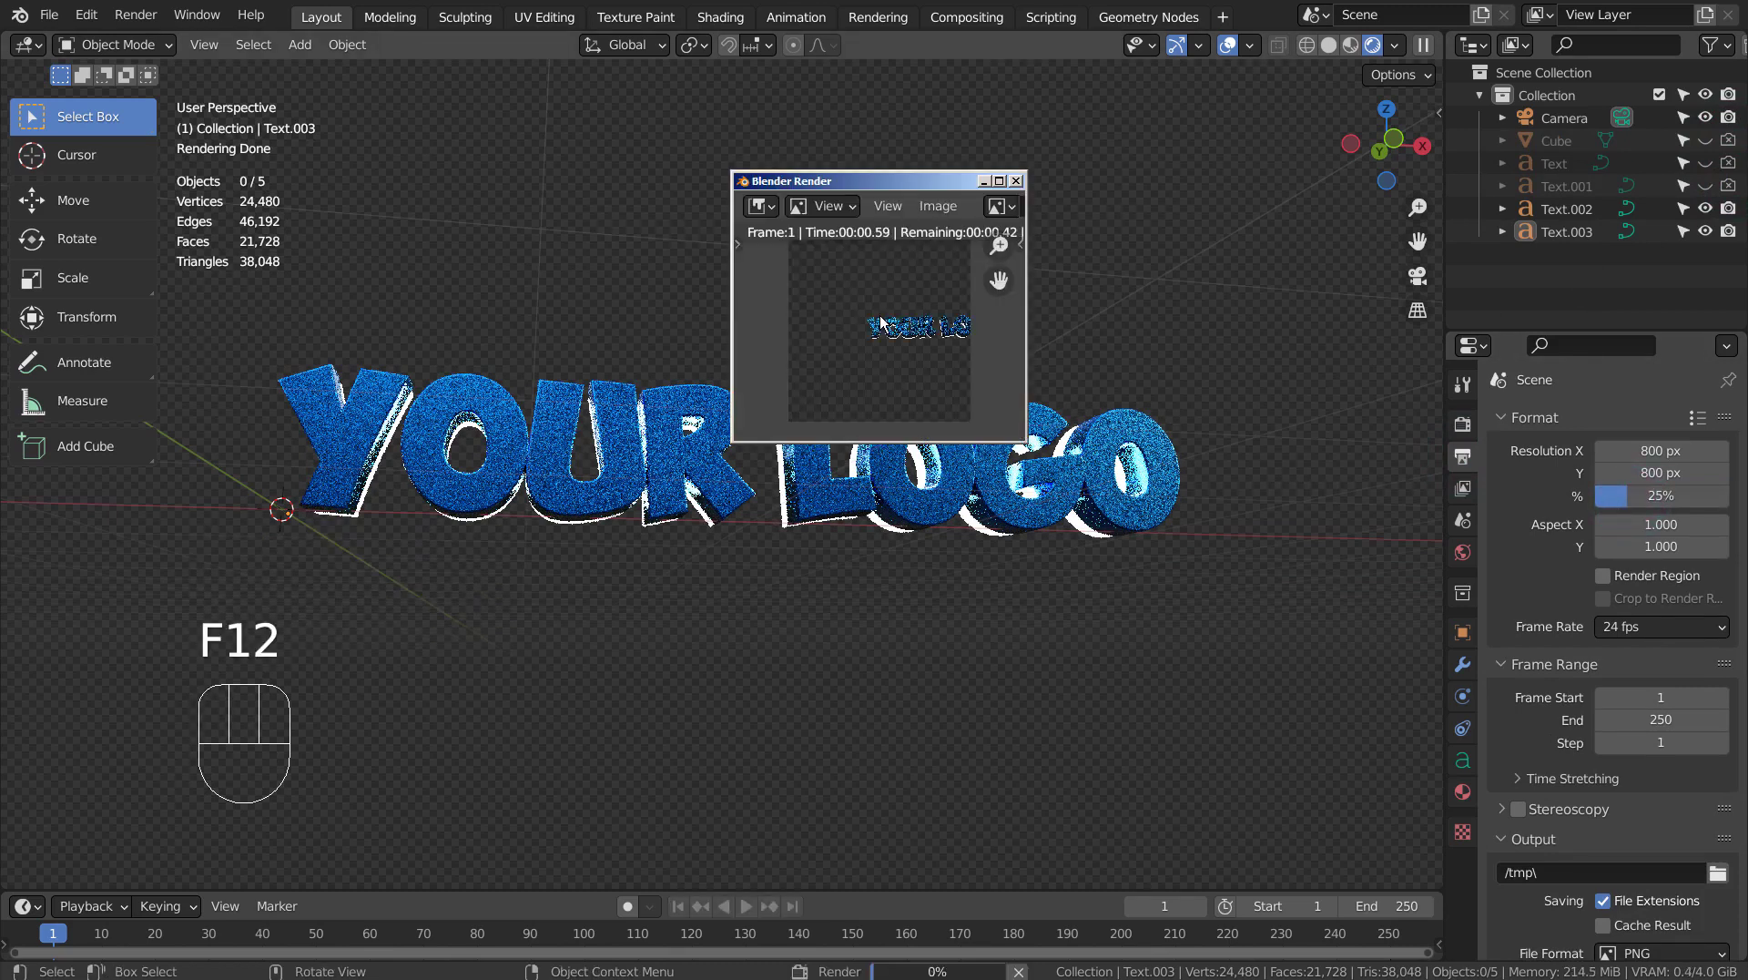
pyautogui.click(1021, 180)
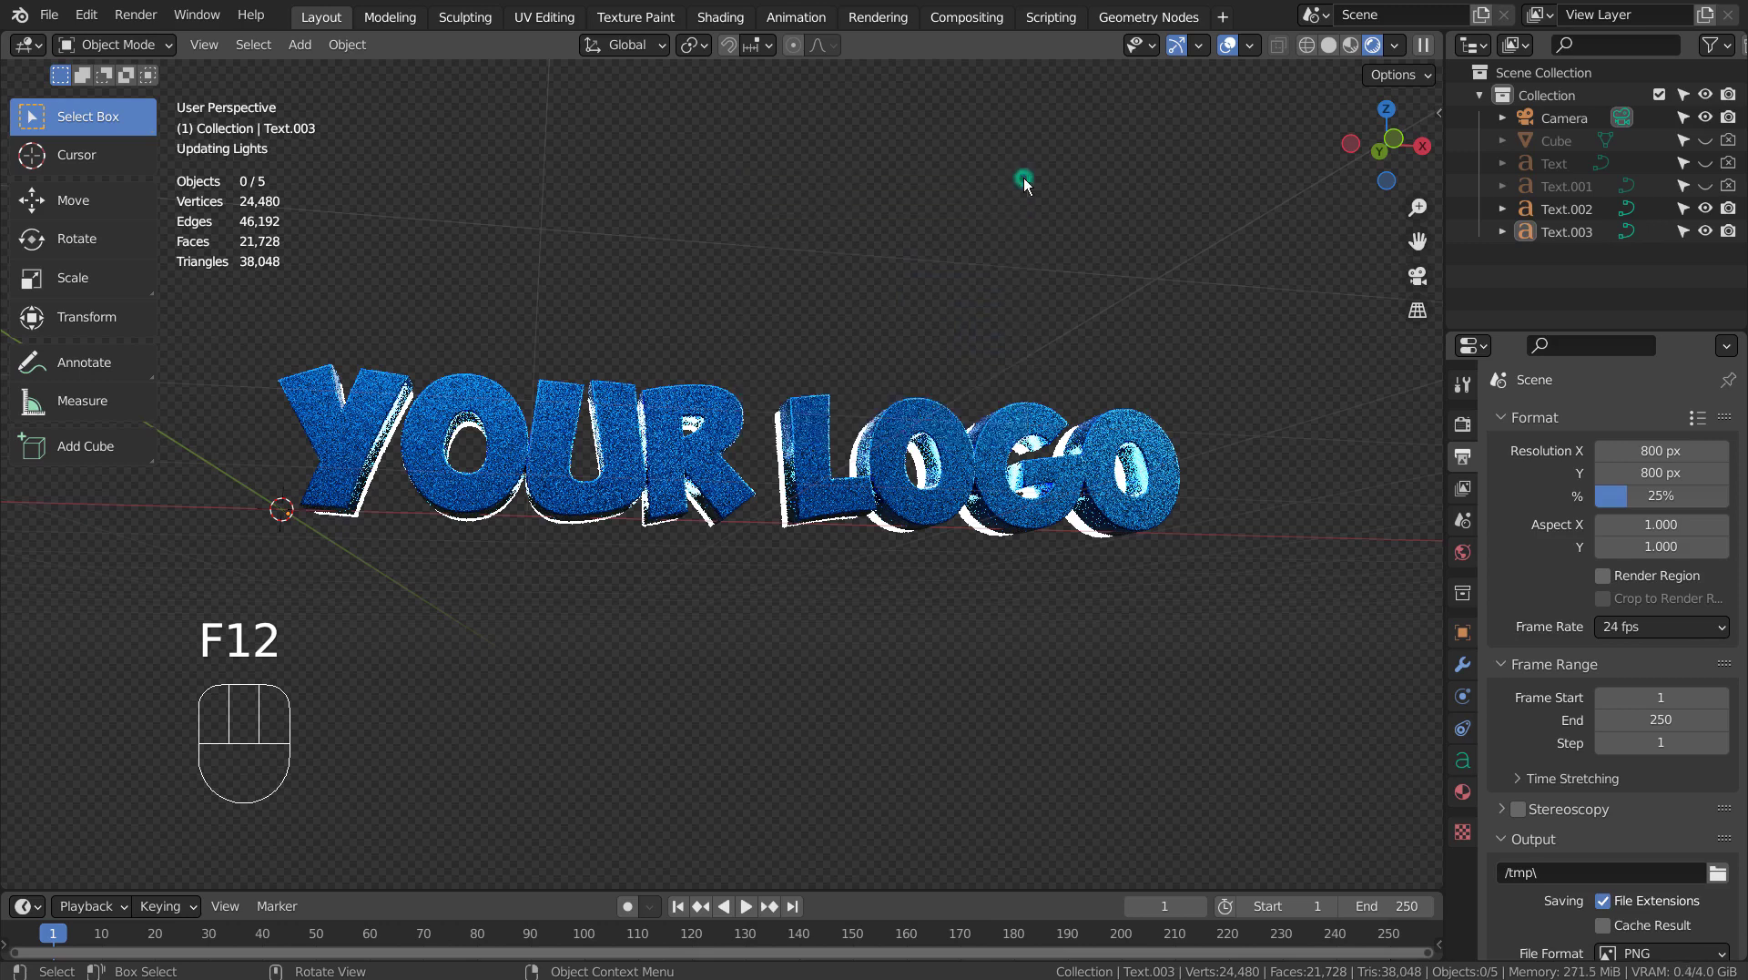
pyautogui.press('KP_0')
pyautogui.click(990, 341)
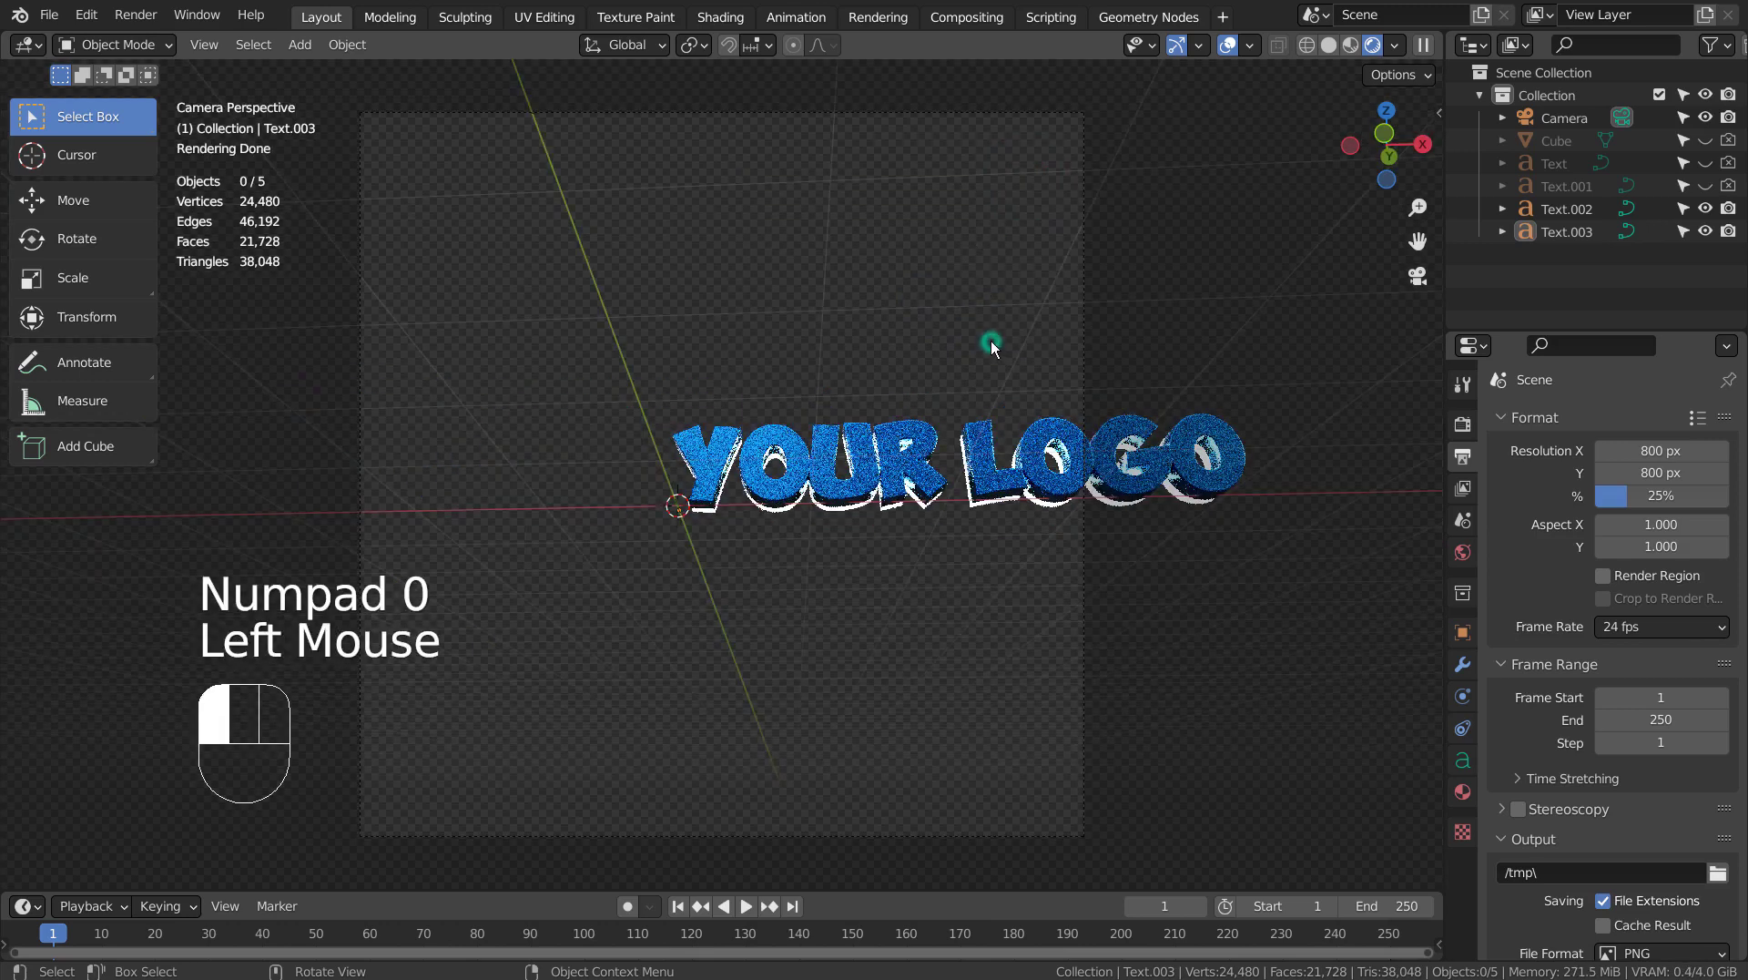
pyautogui.moveTo(991, 340); pyautogui.dragTo(1111, 582)
pyautogui.moveTo(1186, 292); pyautogui.dragTo(1330, 587)
# Move both logo texts to the left along the X axis.
pyautogui.press('g')
pyautogui.press('x')
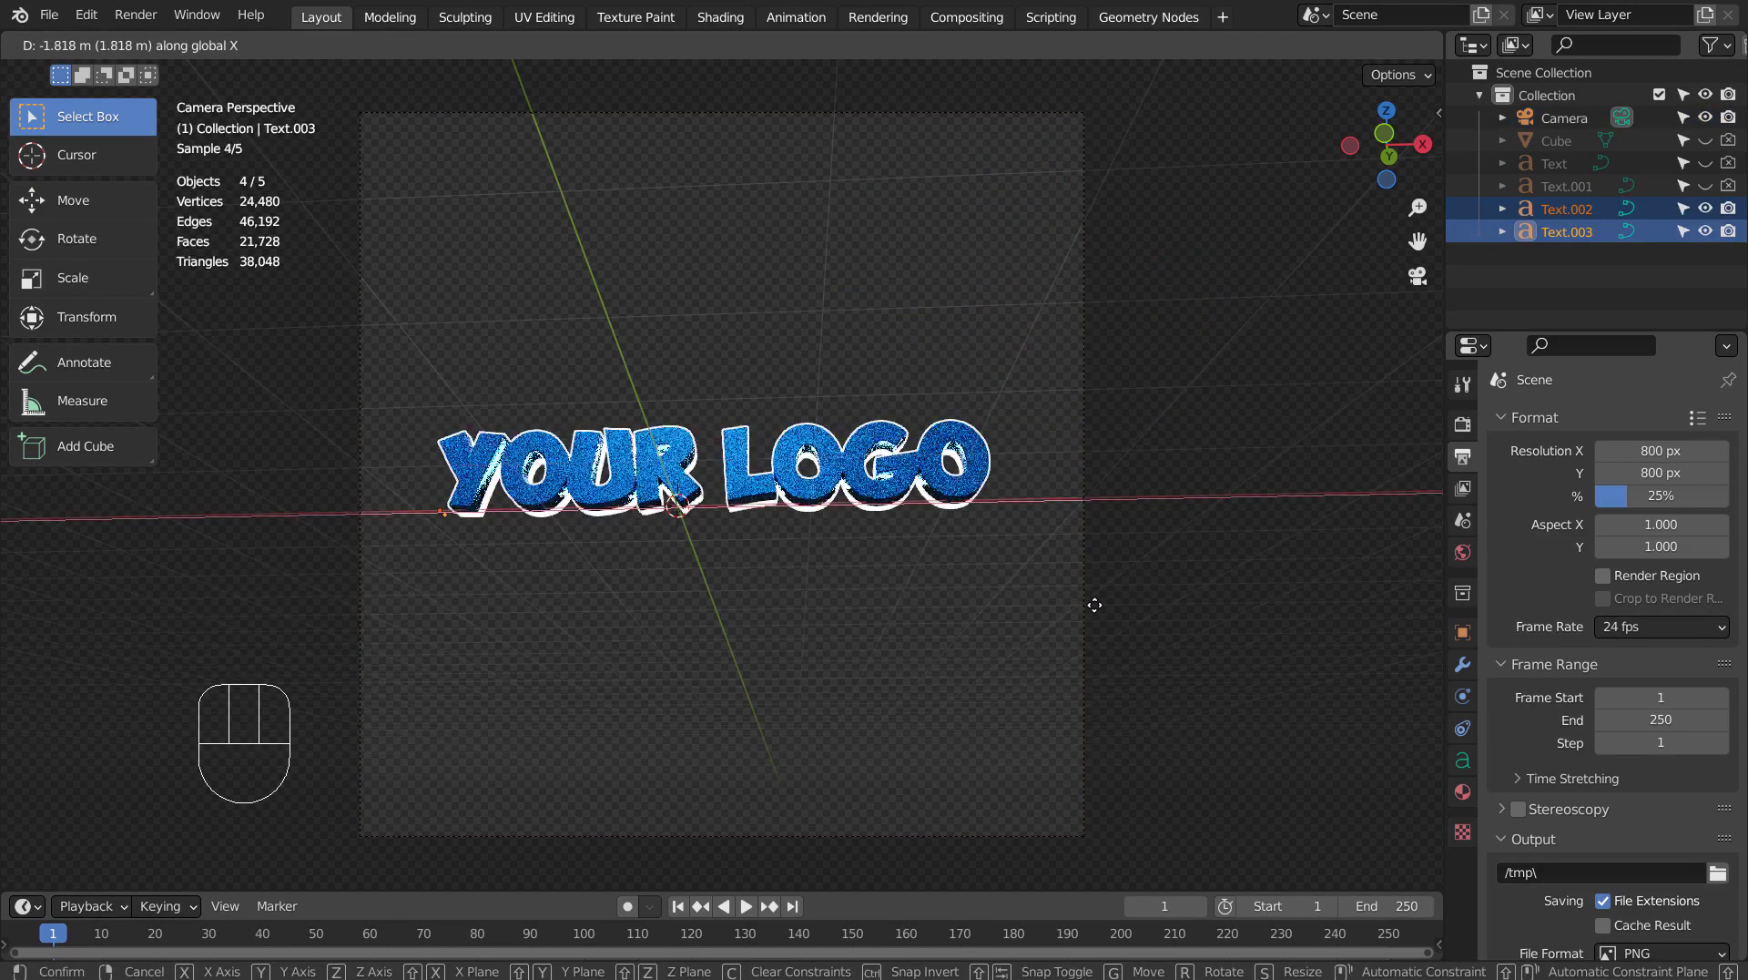
pyautogui.click(1089, 600)
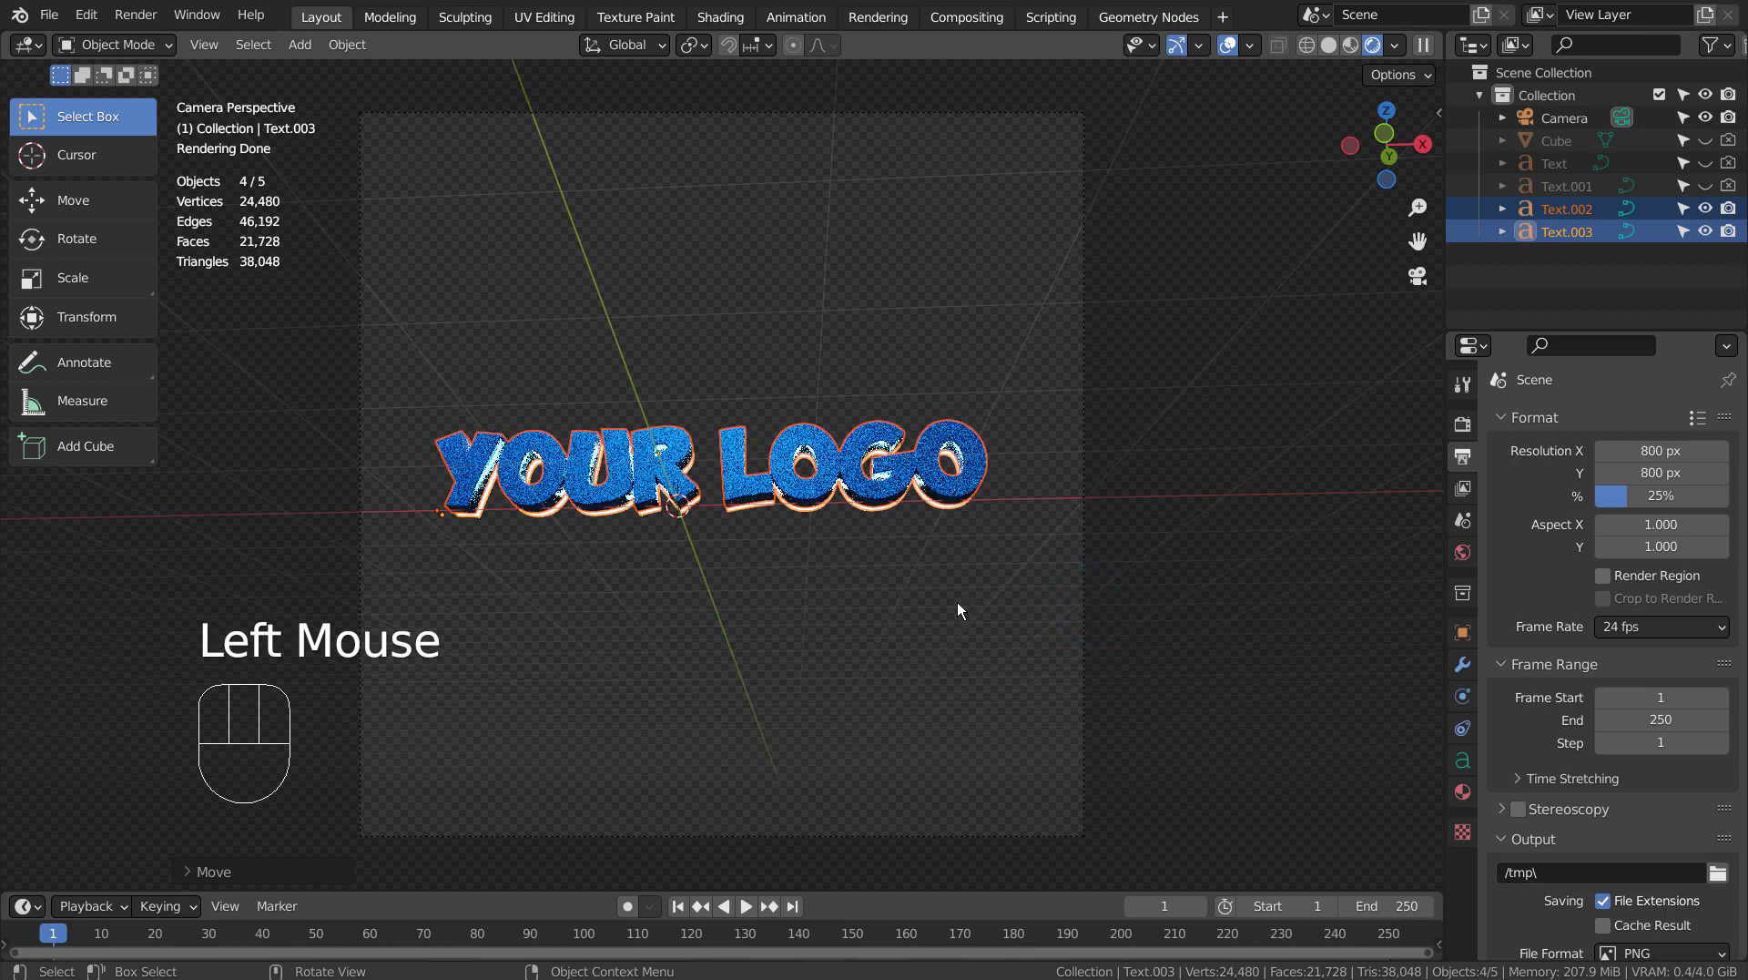
# Render again, zoom in to check the glow, then switch to the Compositing workspace.
pyautogui.press('F12')
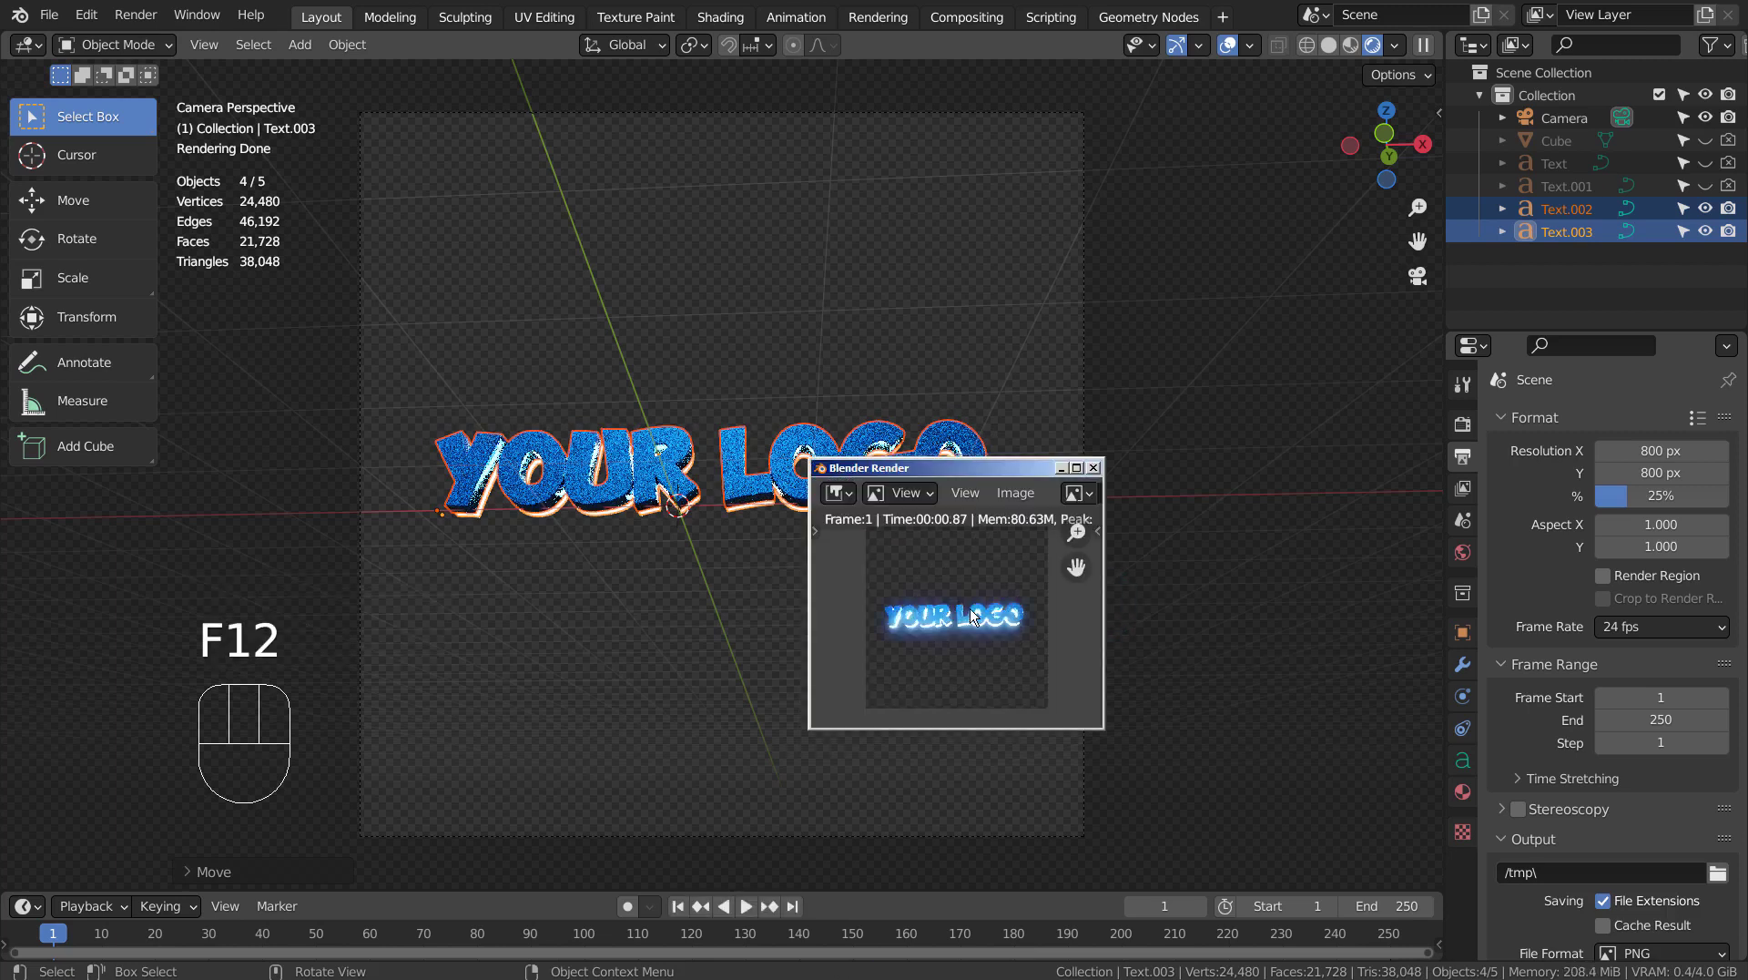
pyautogui.scroll(4, 973, 616)
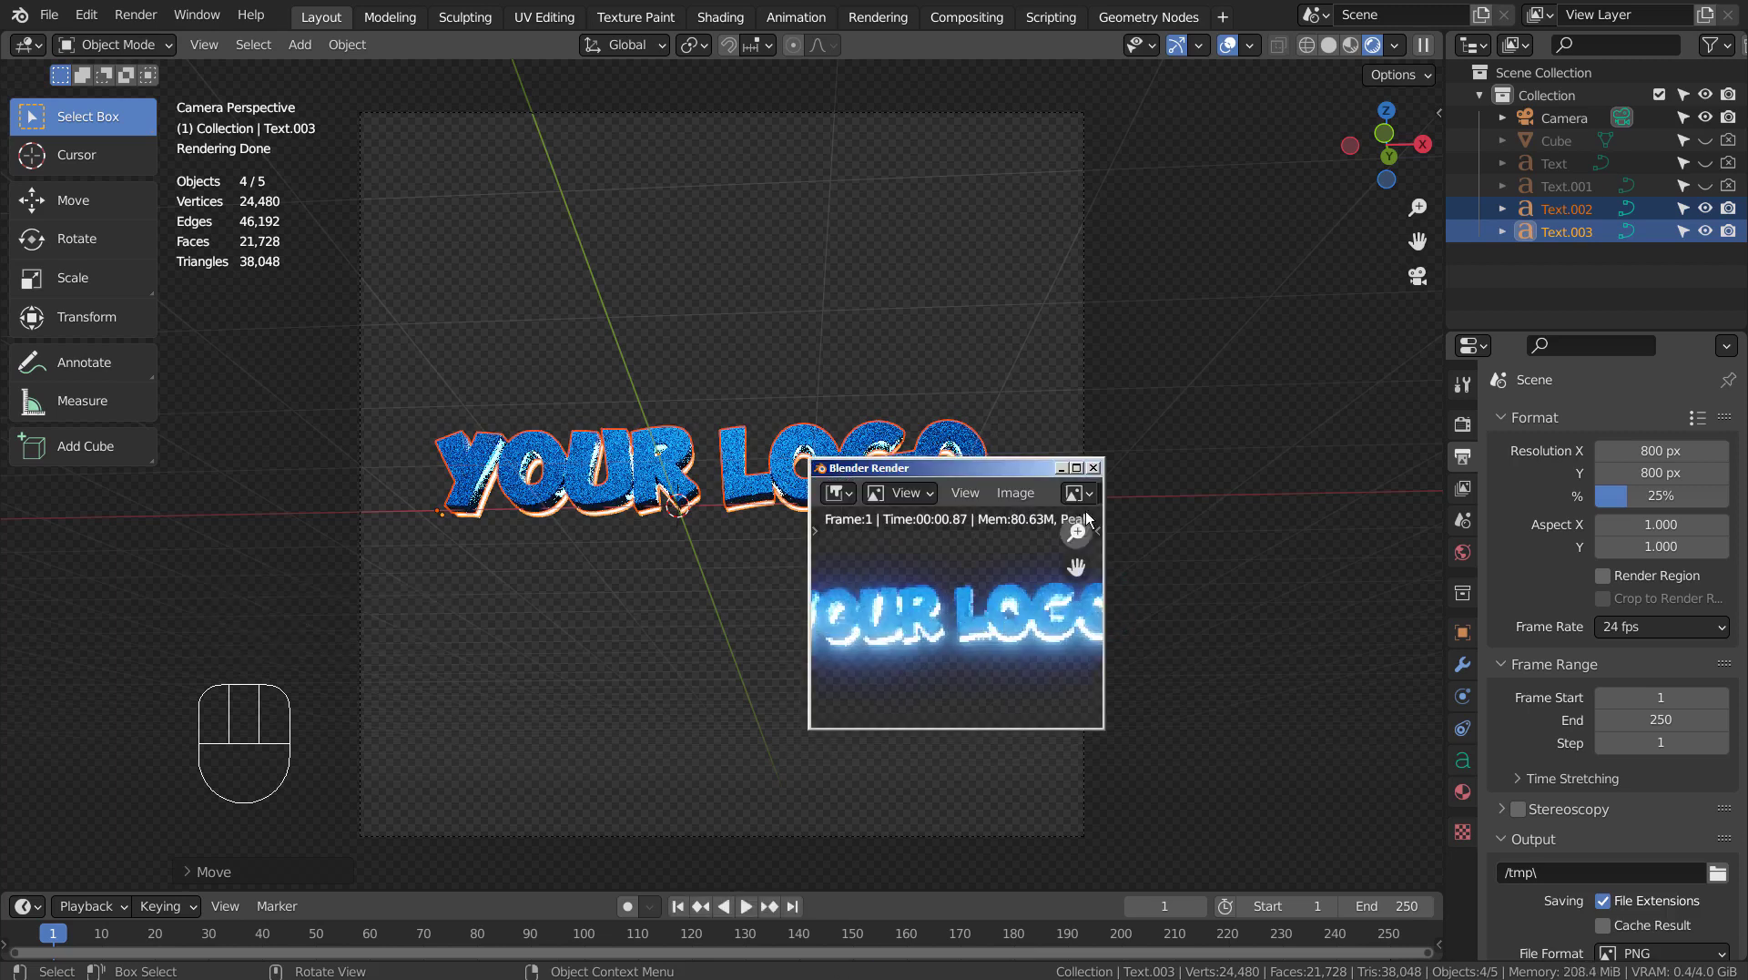
pyautogui.click(1094, 468)
pyautogui.click(967, 16)
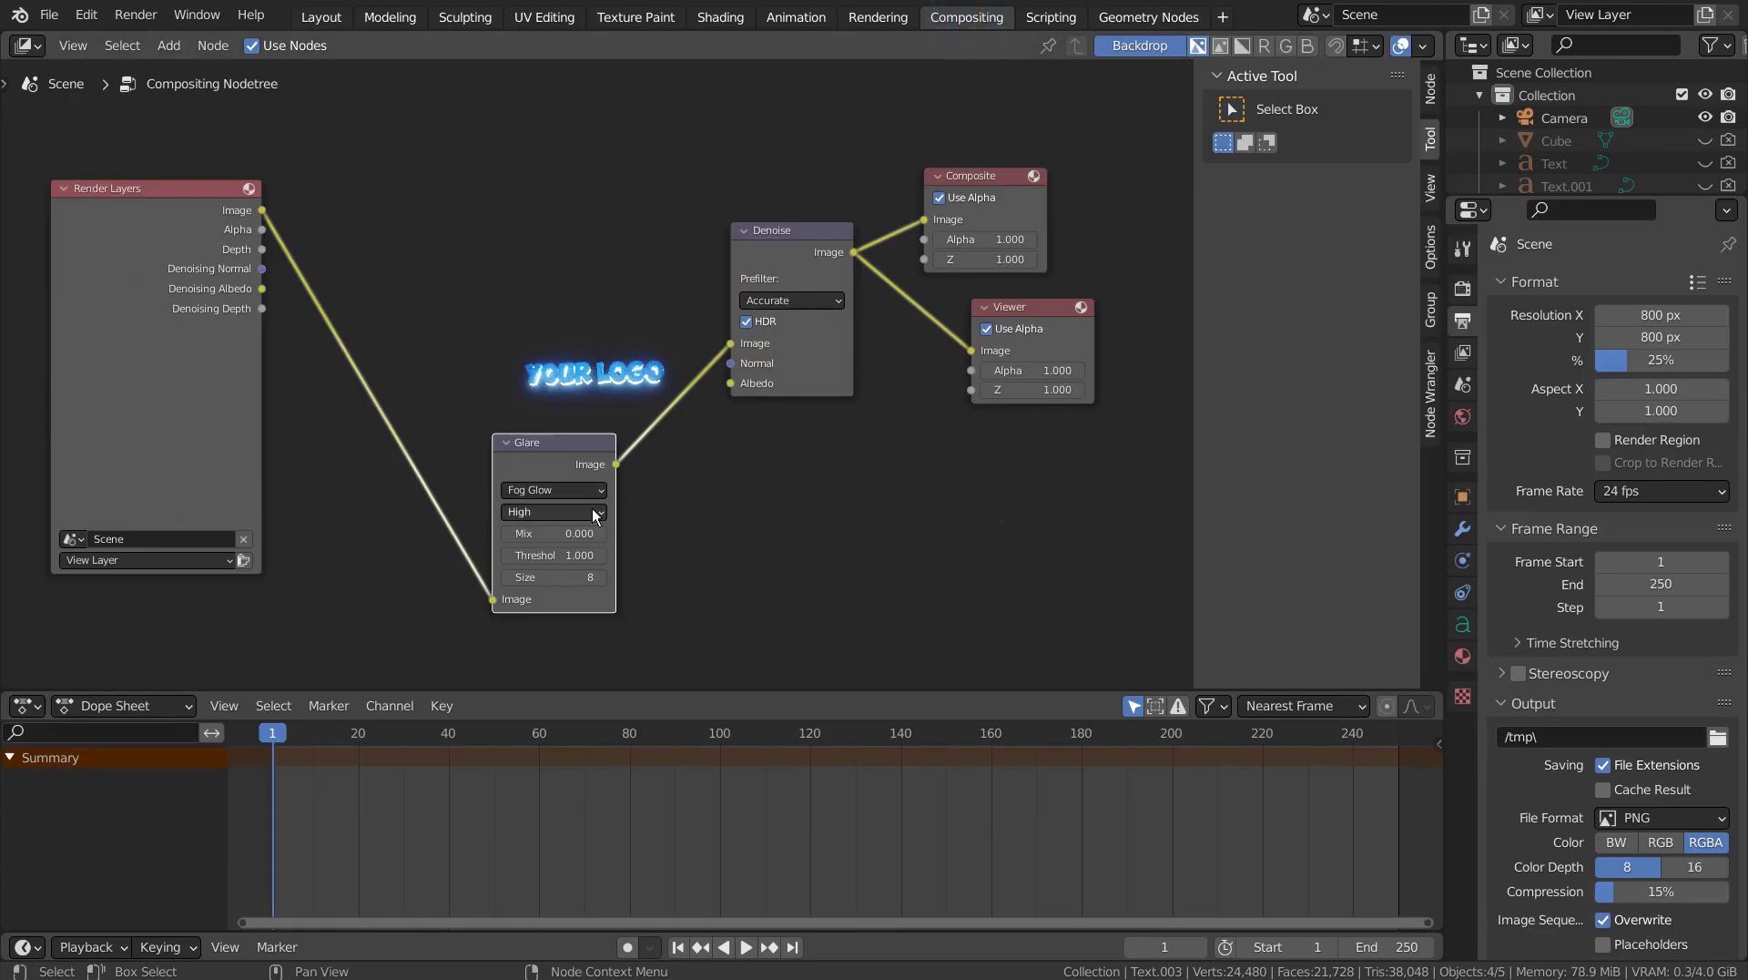
# Set the Glare node quality to Medium and leave the Threshold at 1.0.
pyautogui.scroll(1, 591, 508)
pyautogui.scroll(1, 588, 521)
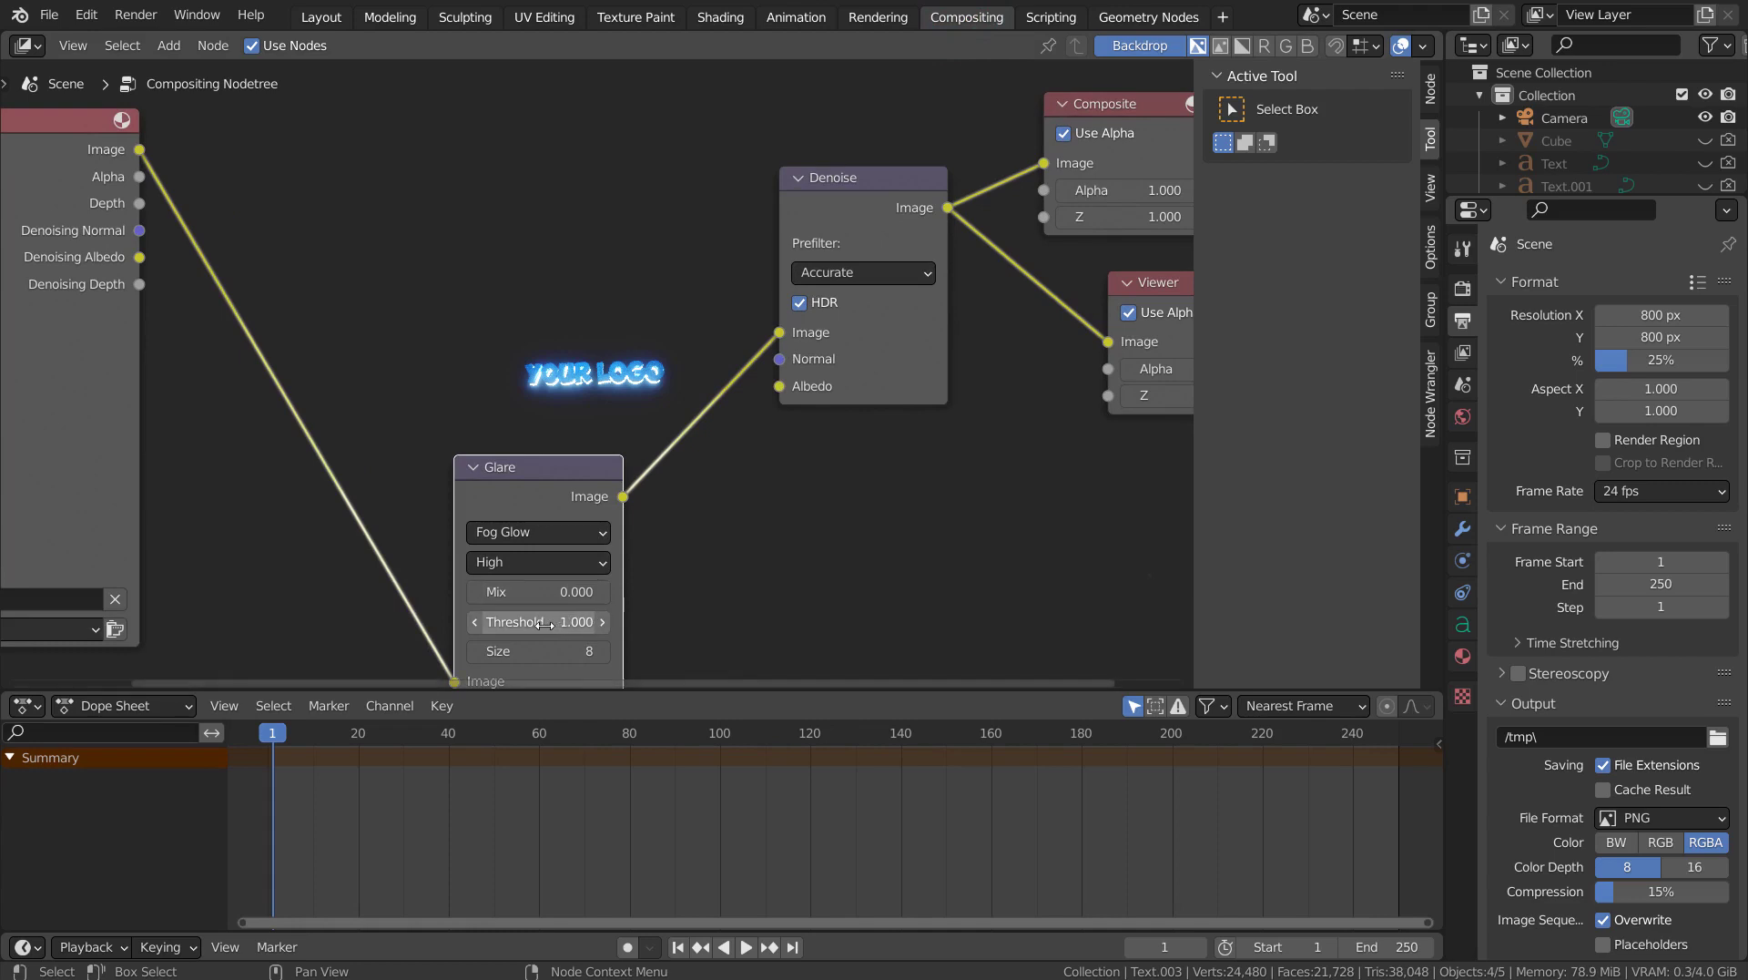
pyautogui.click(578, 569)
pyautogui.click(568, 618)
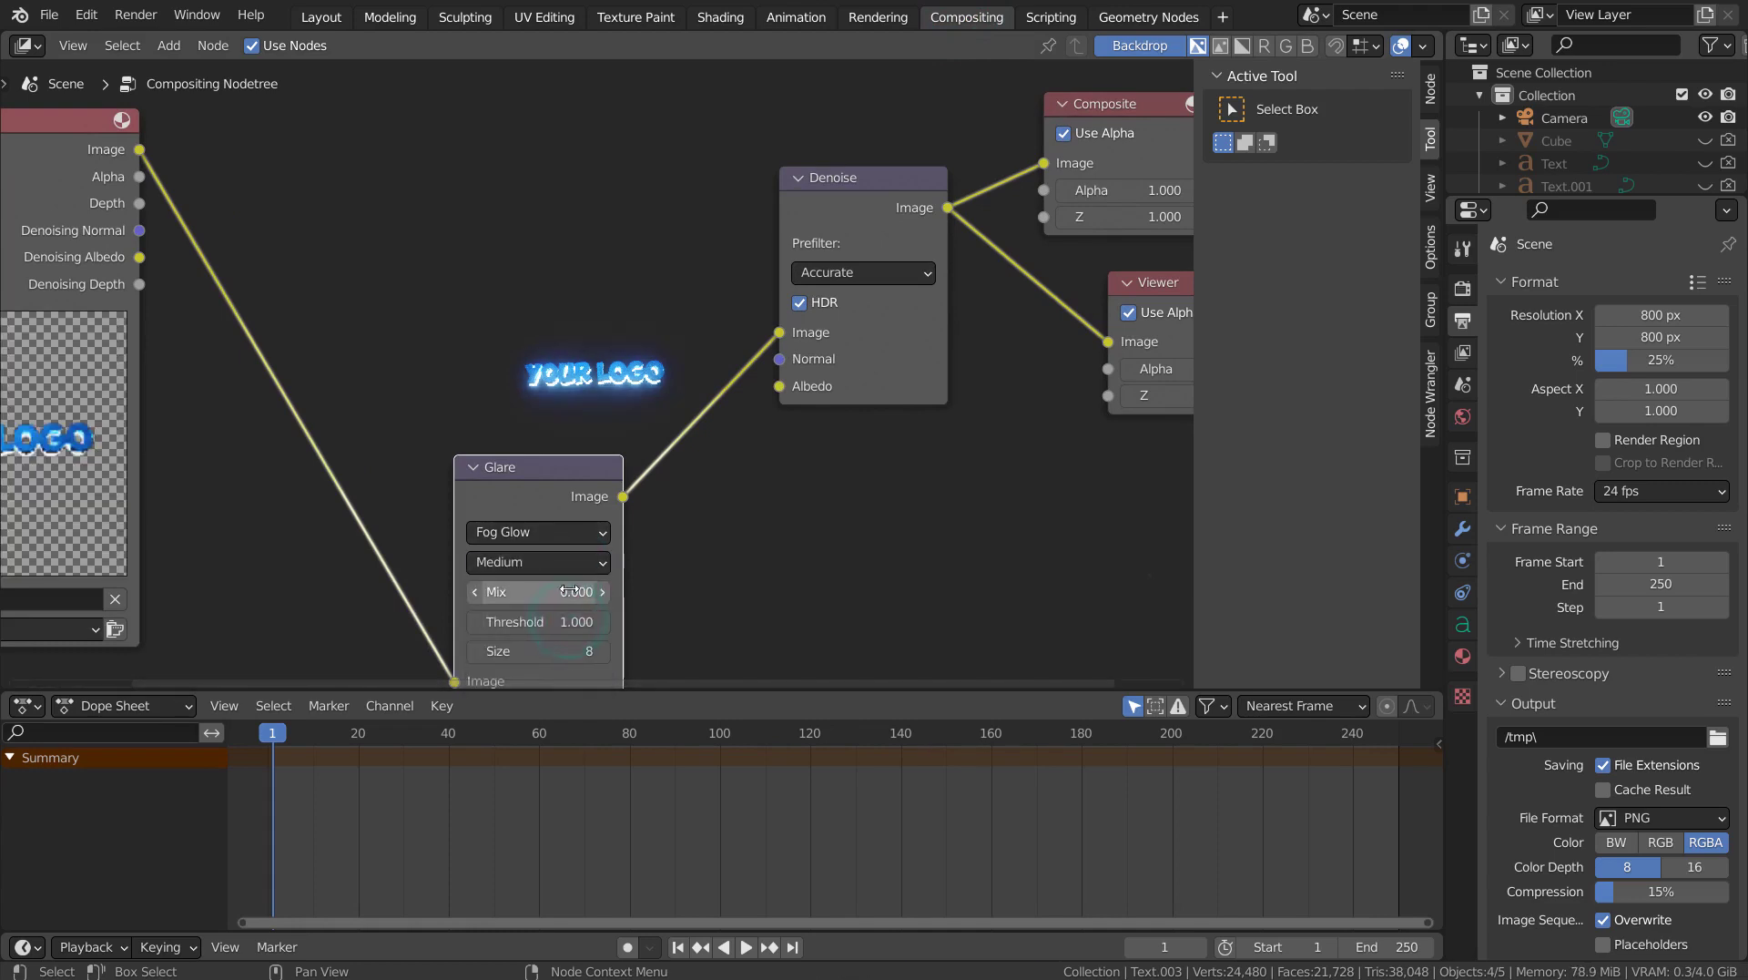
pyautogui.click(562, 565)
pyautogui.click(560, 628)
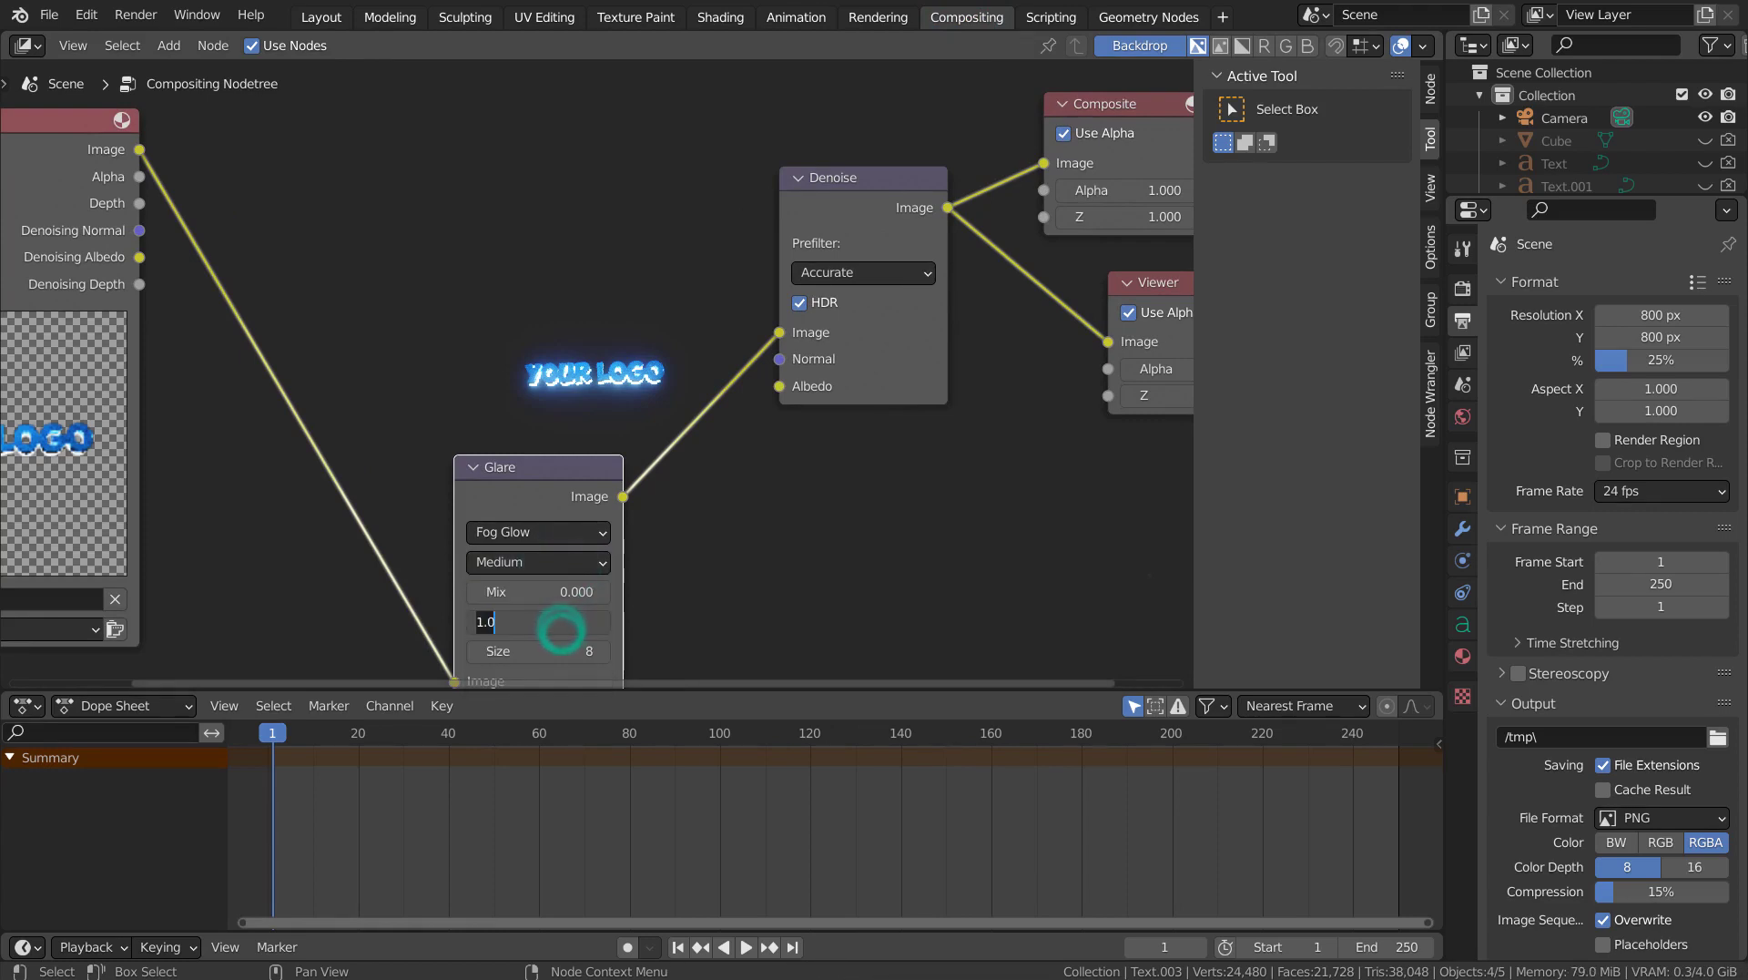
# Compare the Ghosts and Streaks glare types, then revert the Glare node to Fog Glow.
pyautogui.click(559, 534)
pyautogui.click(556, 571)
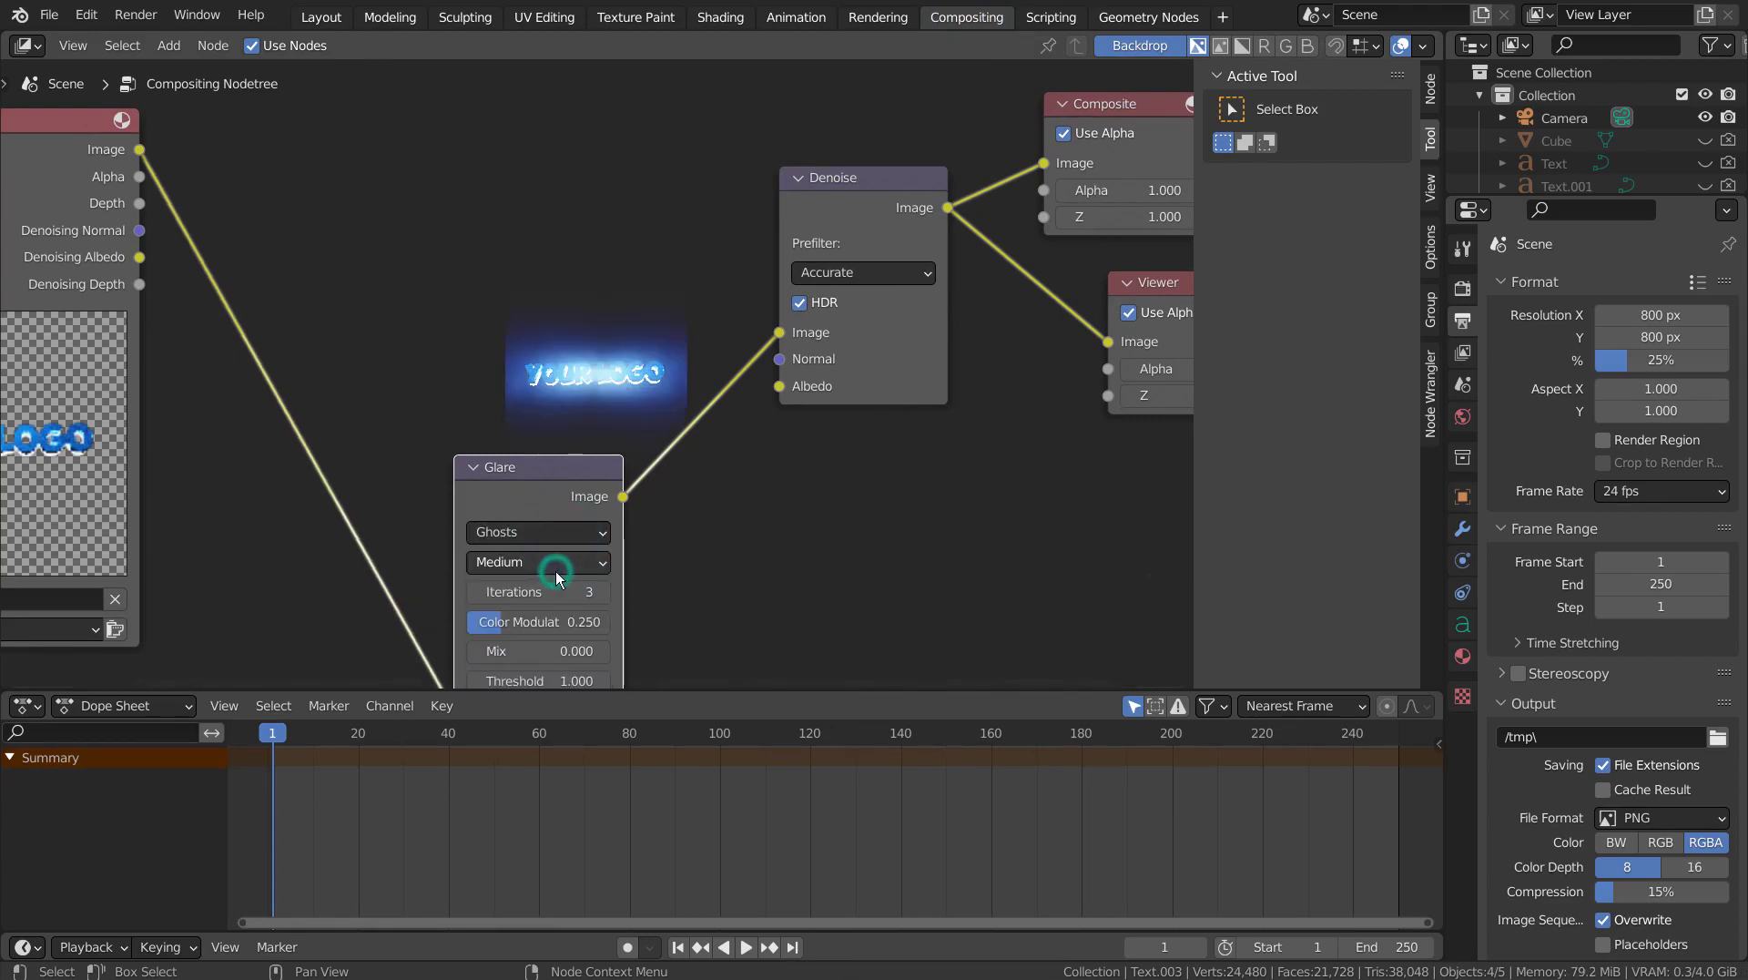
pyautogui.scroll(2, 601, 419)
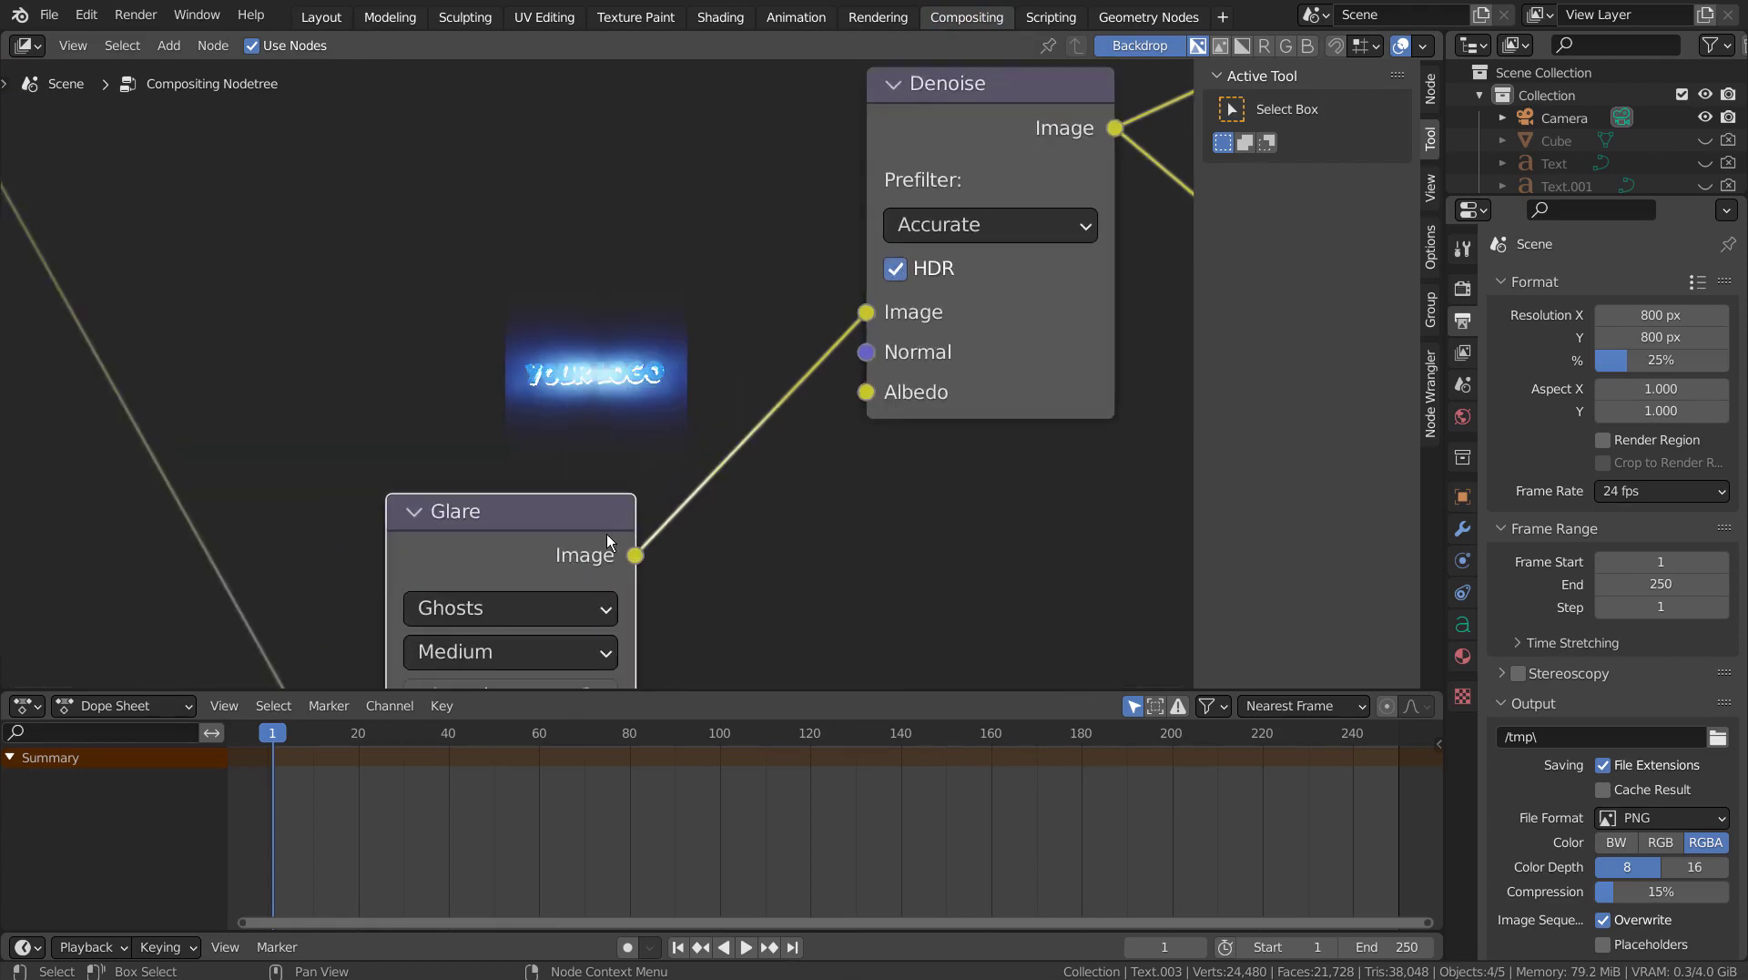
pyautogui.click(559, 603)
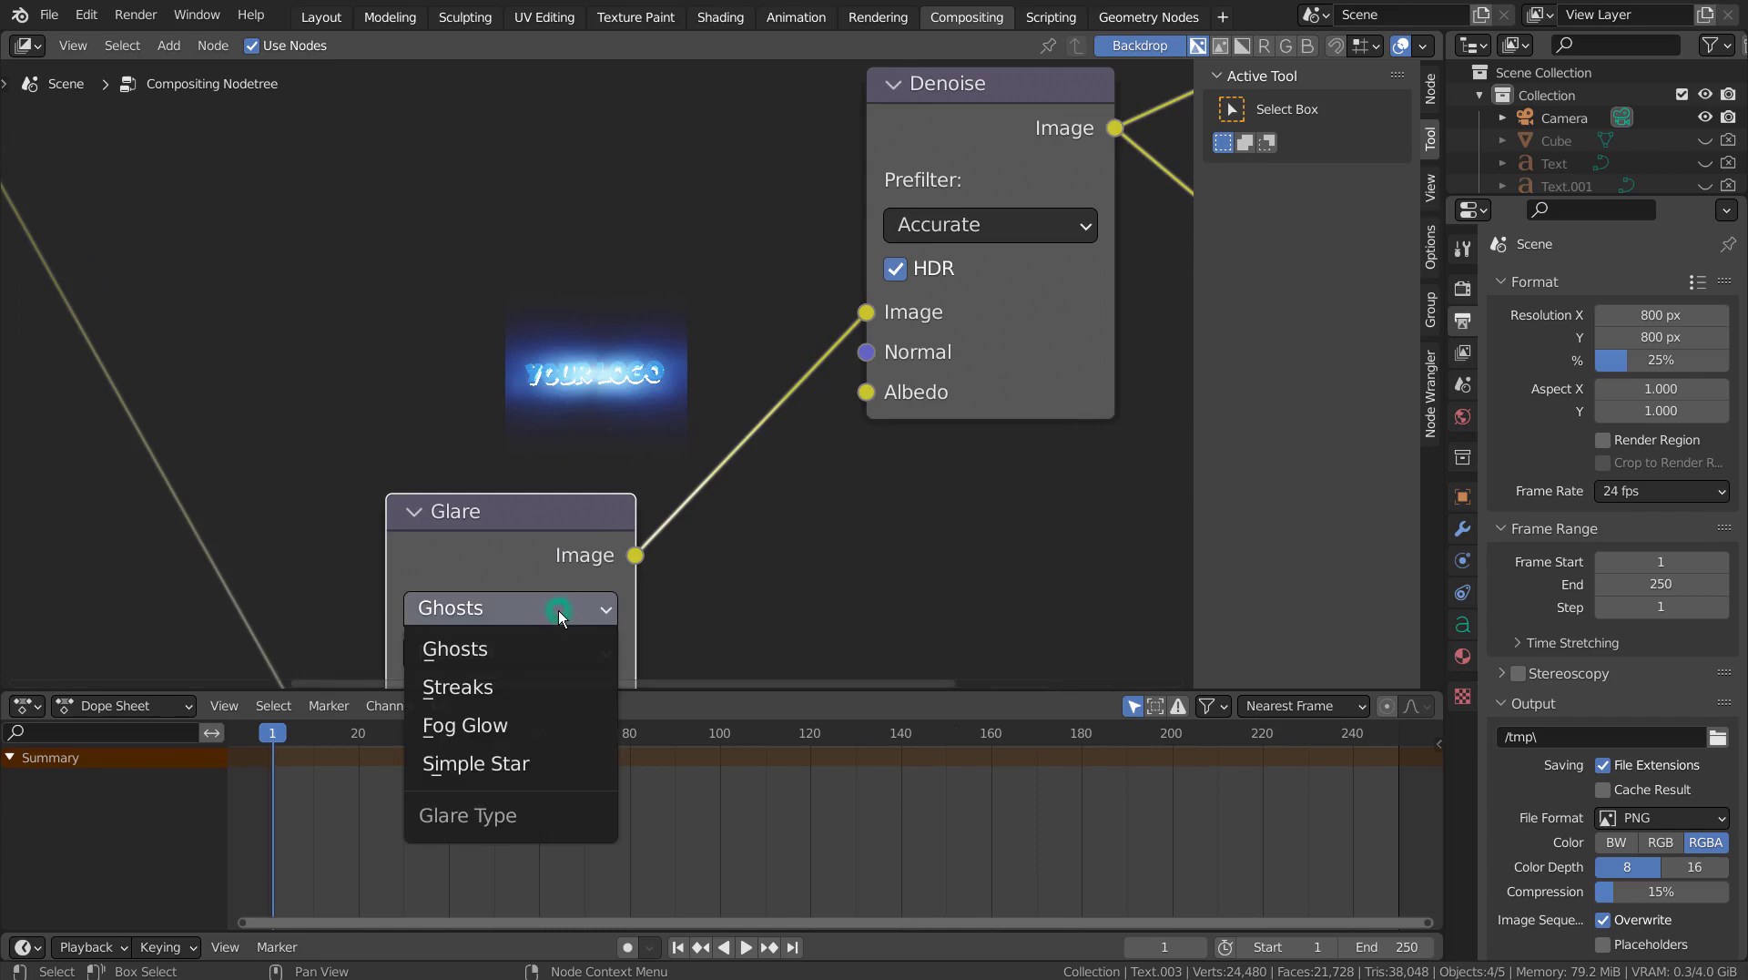
pyautogui.click(549, 686)
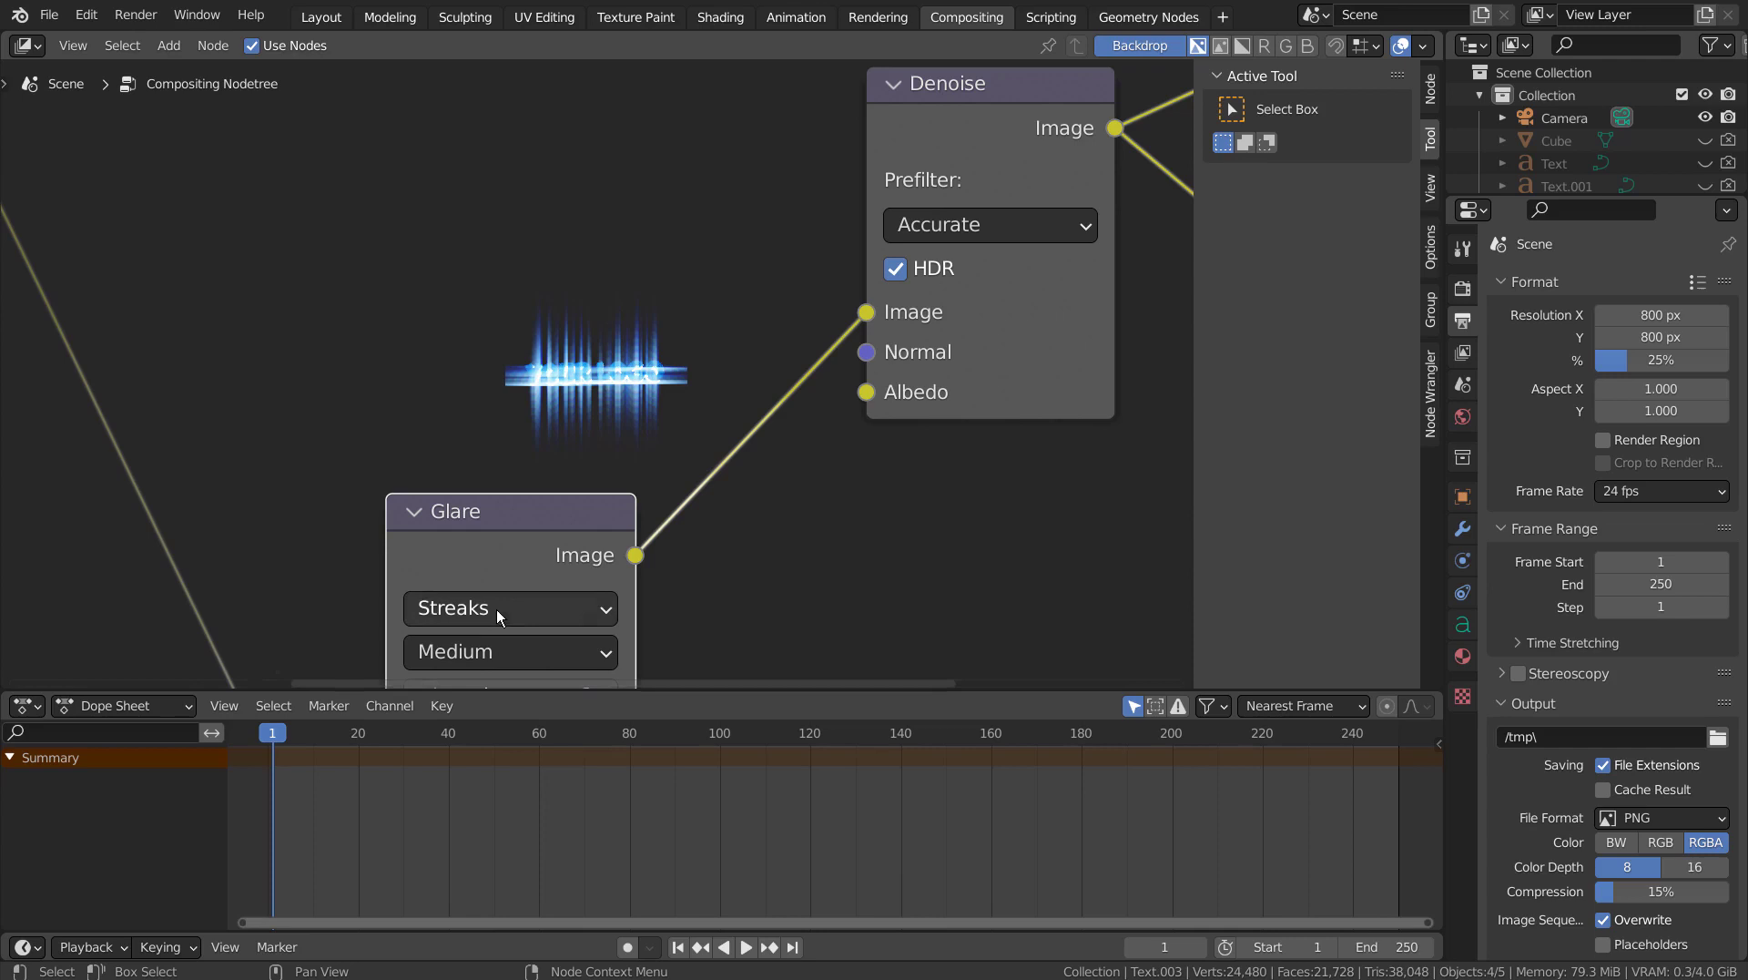
pyautogui.click(526, 604)
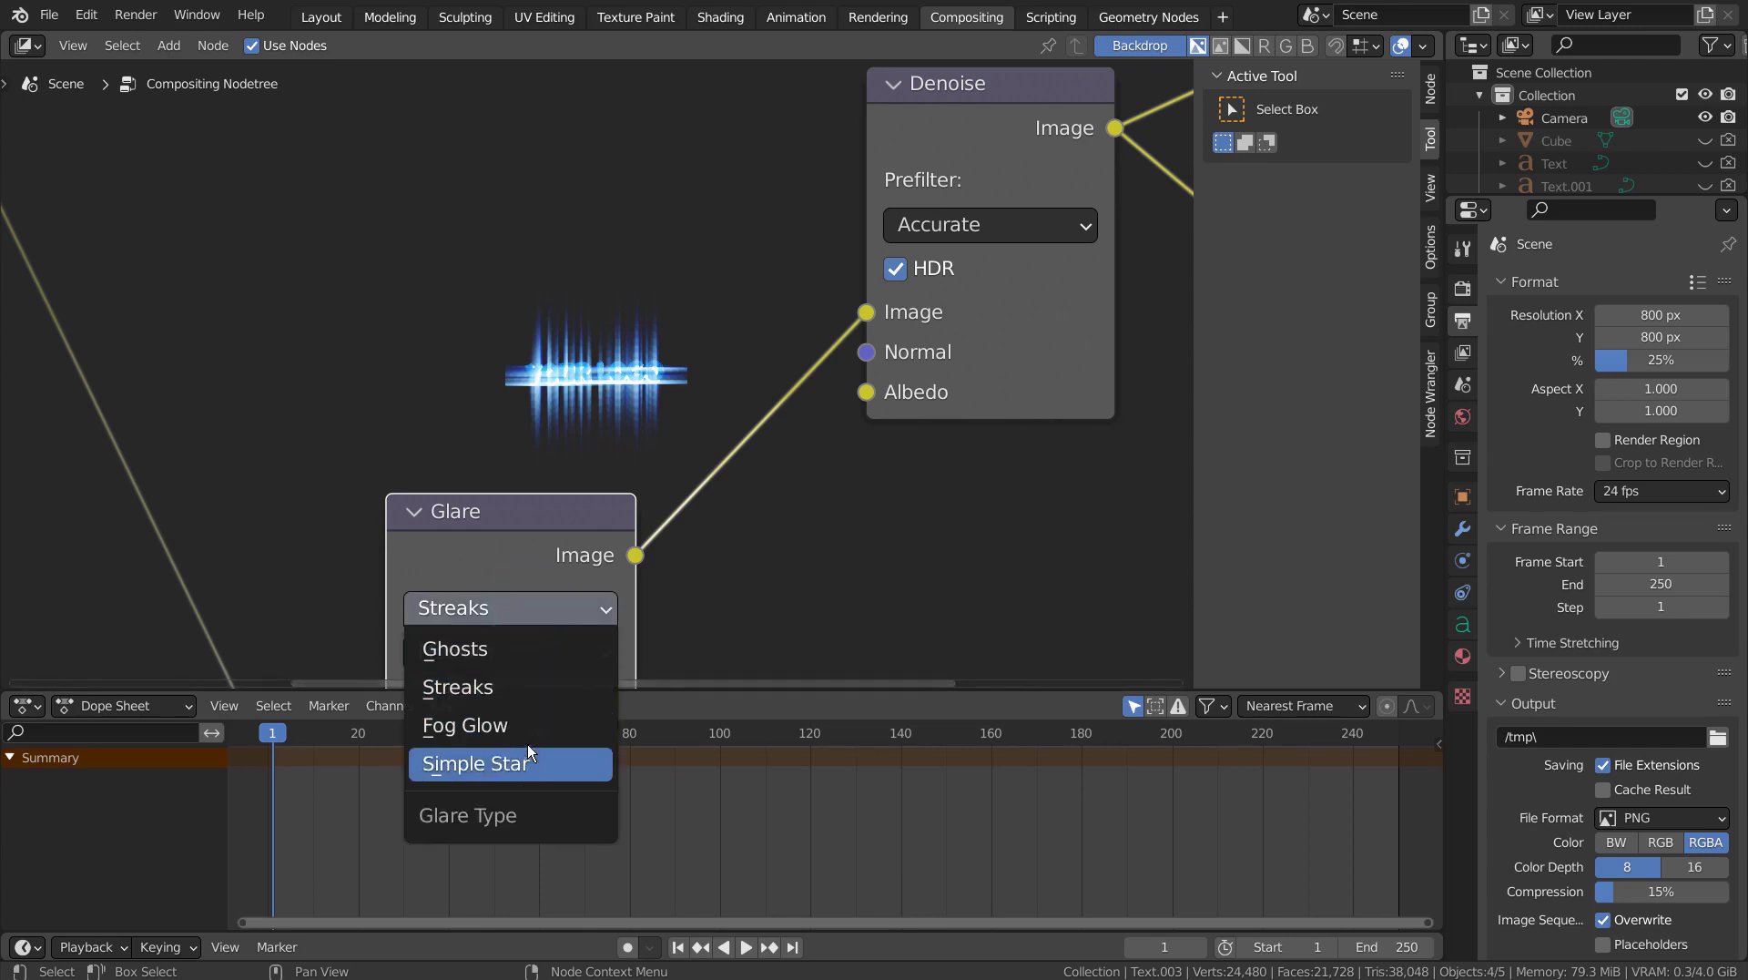
pyautogui.click(513, 652)
pyautogui.scroll(-3, 546, 655)
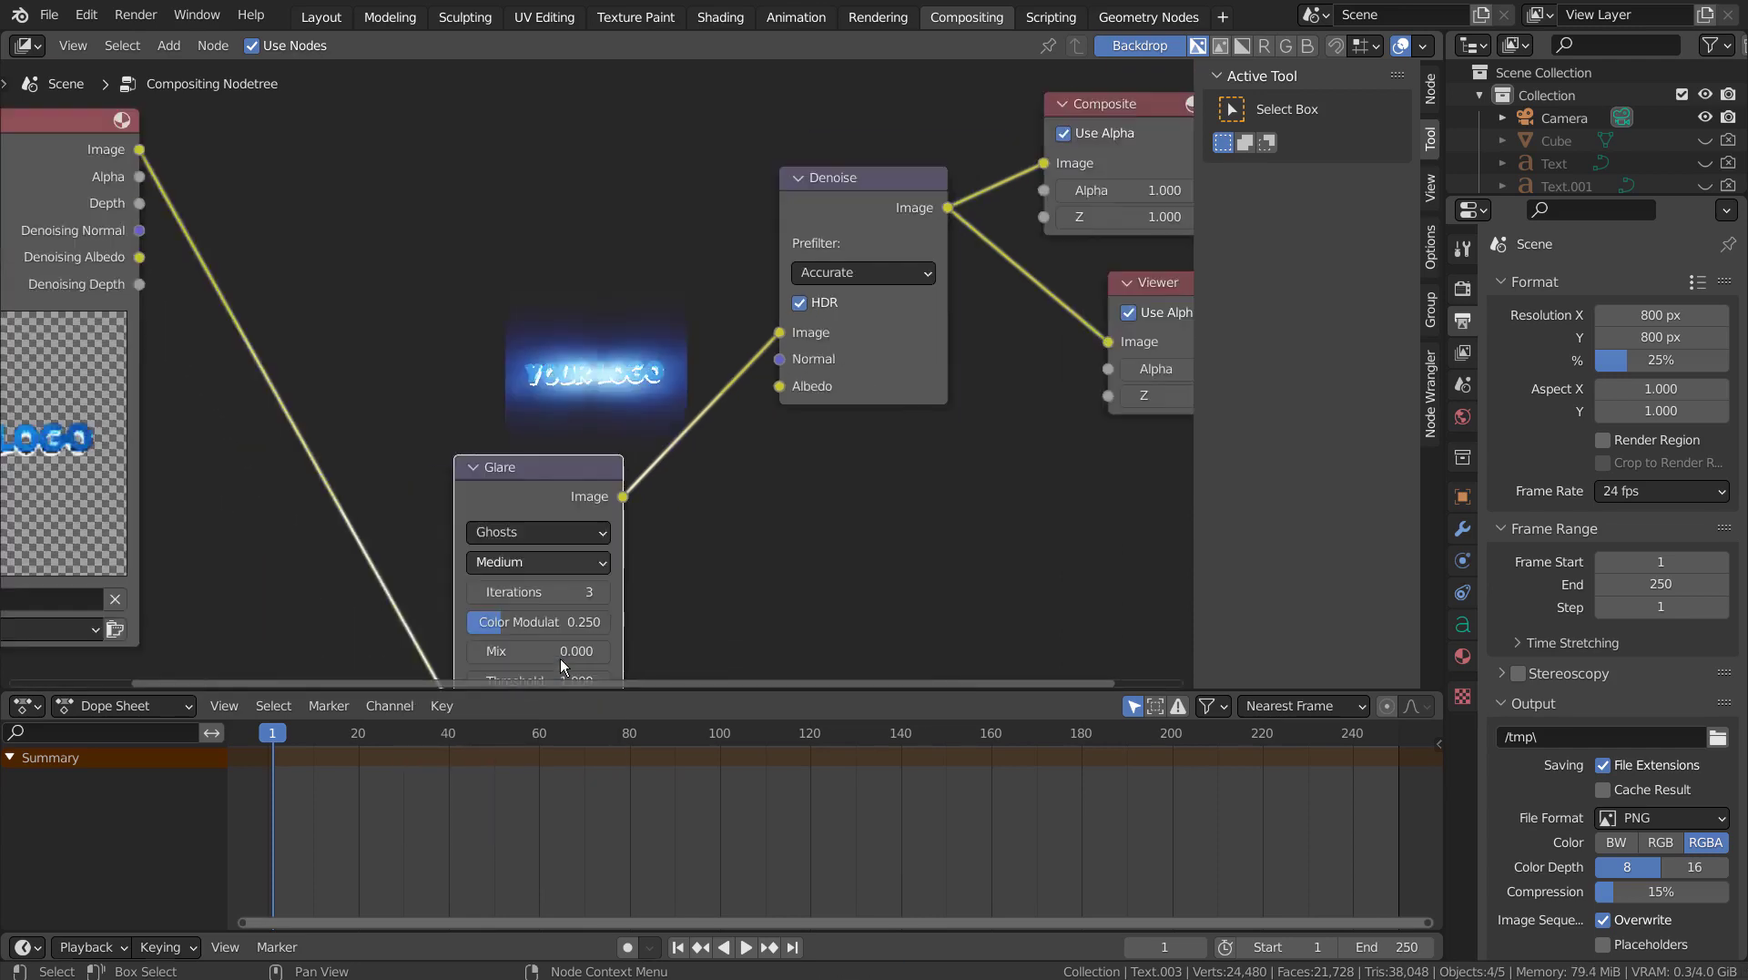
pyautogui.click(587, 510)
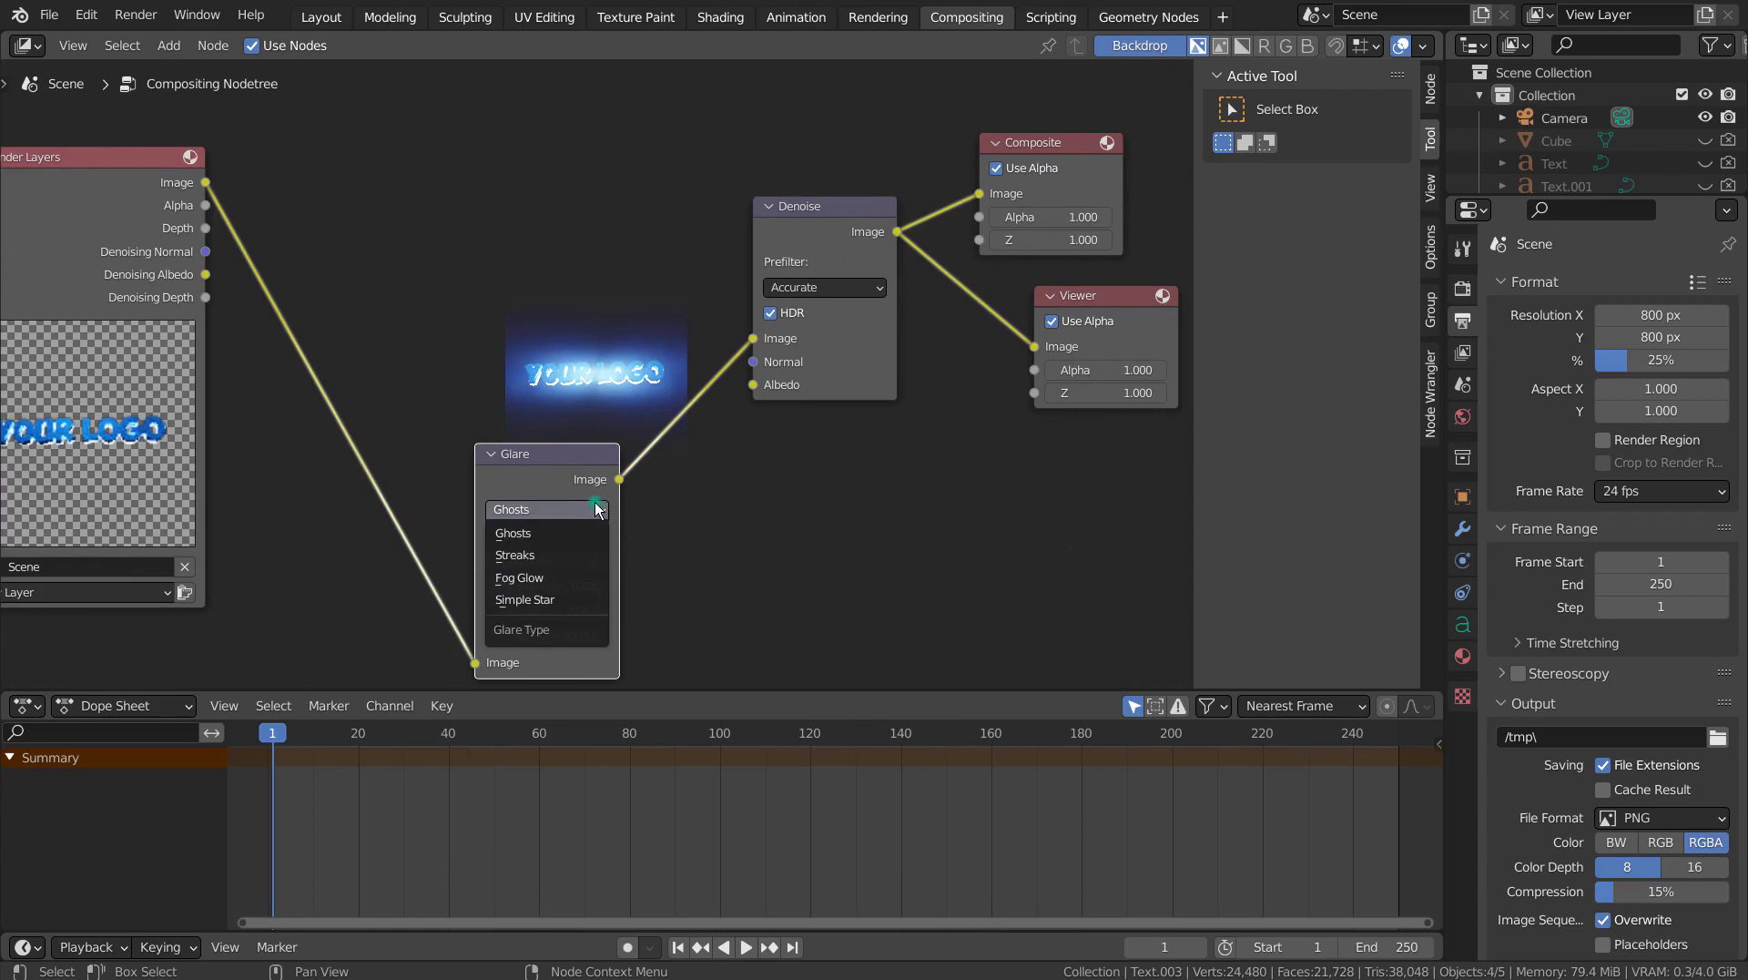
pyautogui.click(592, 572)
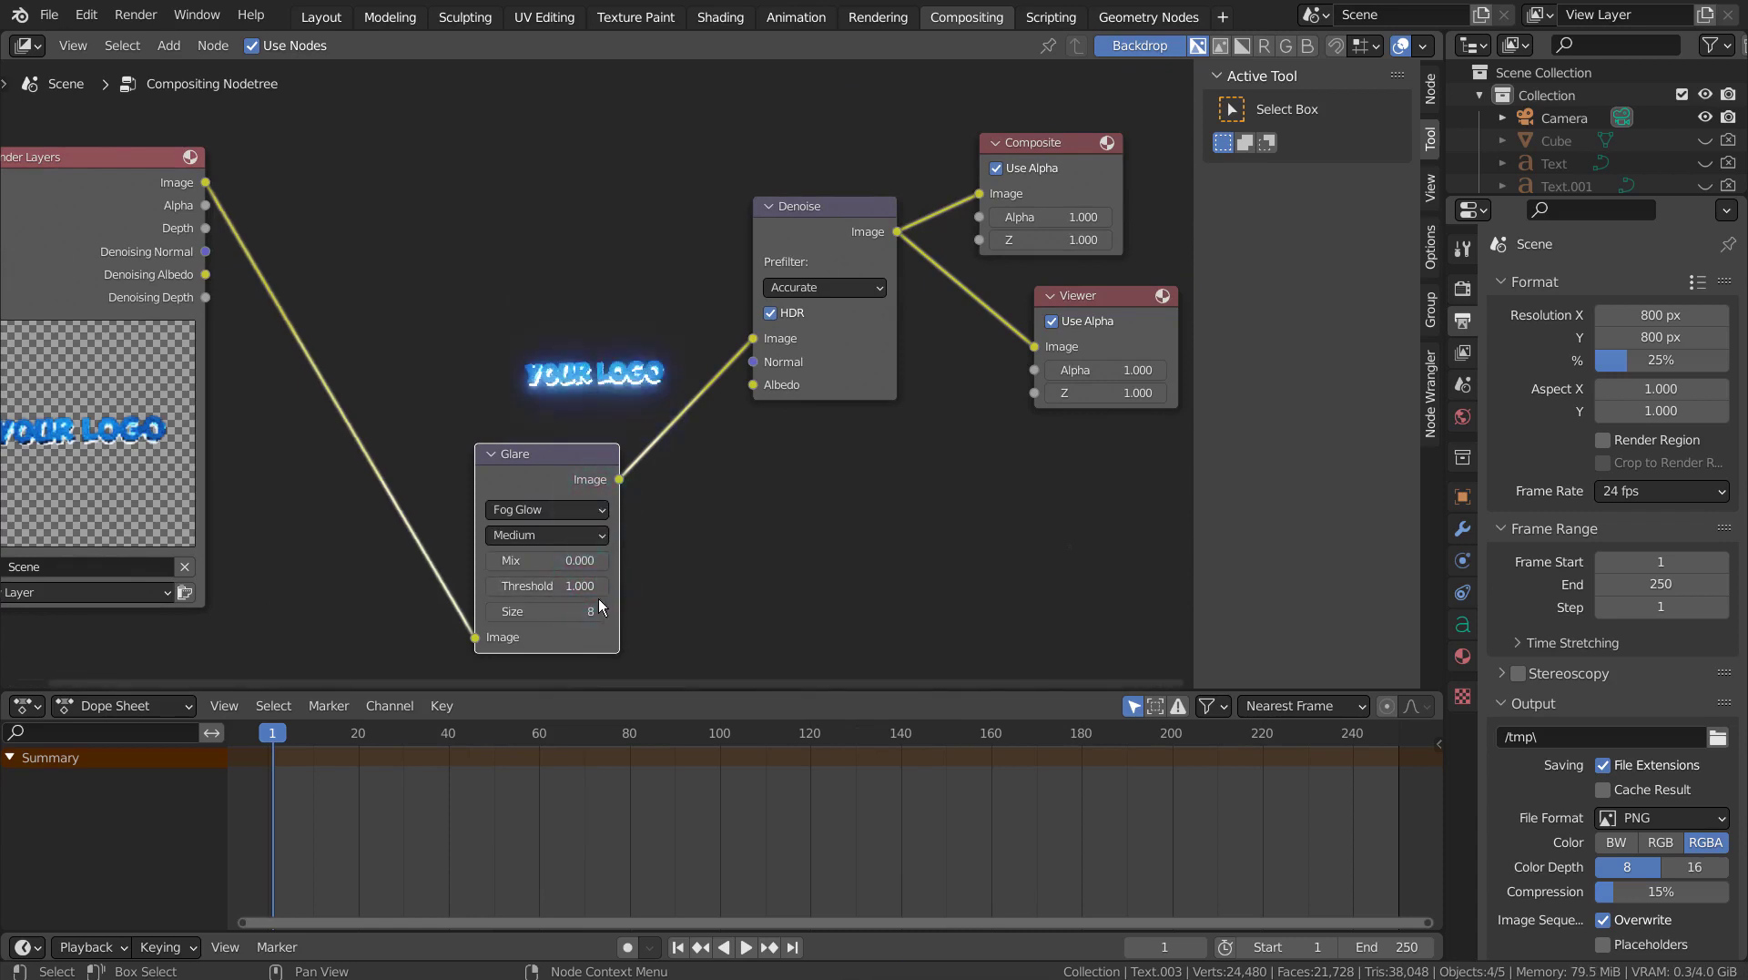
# Set the Fog Glow Mix to 0.000 and review the maximized node editor without its side panel.
pyautogui.moveTo(562, 604); pyautogui.dragTo(523, 560)
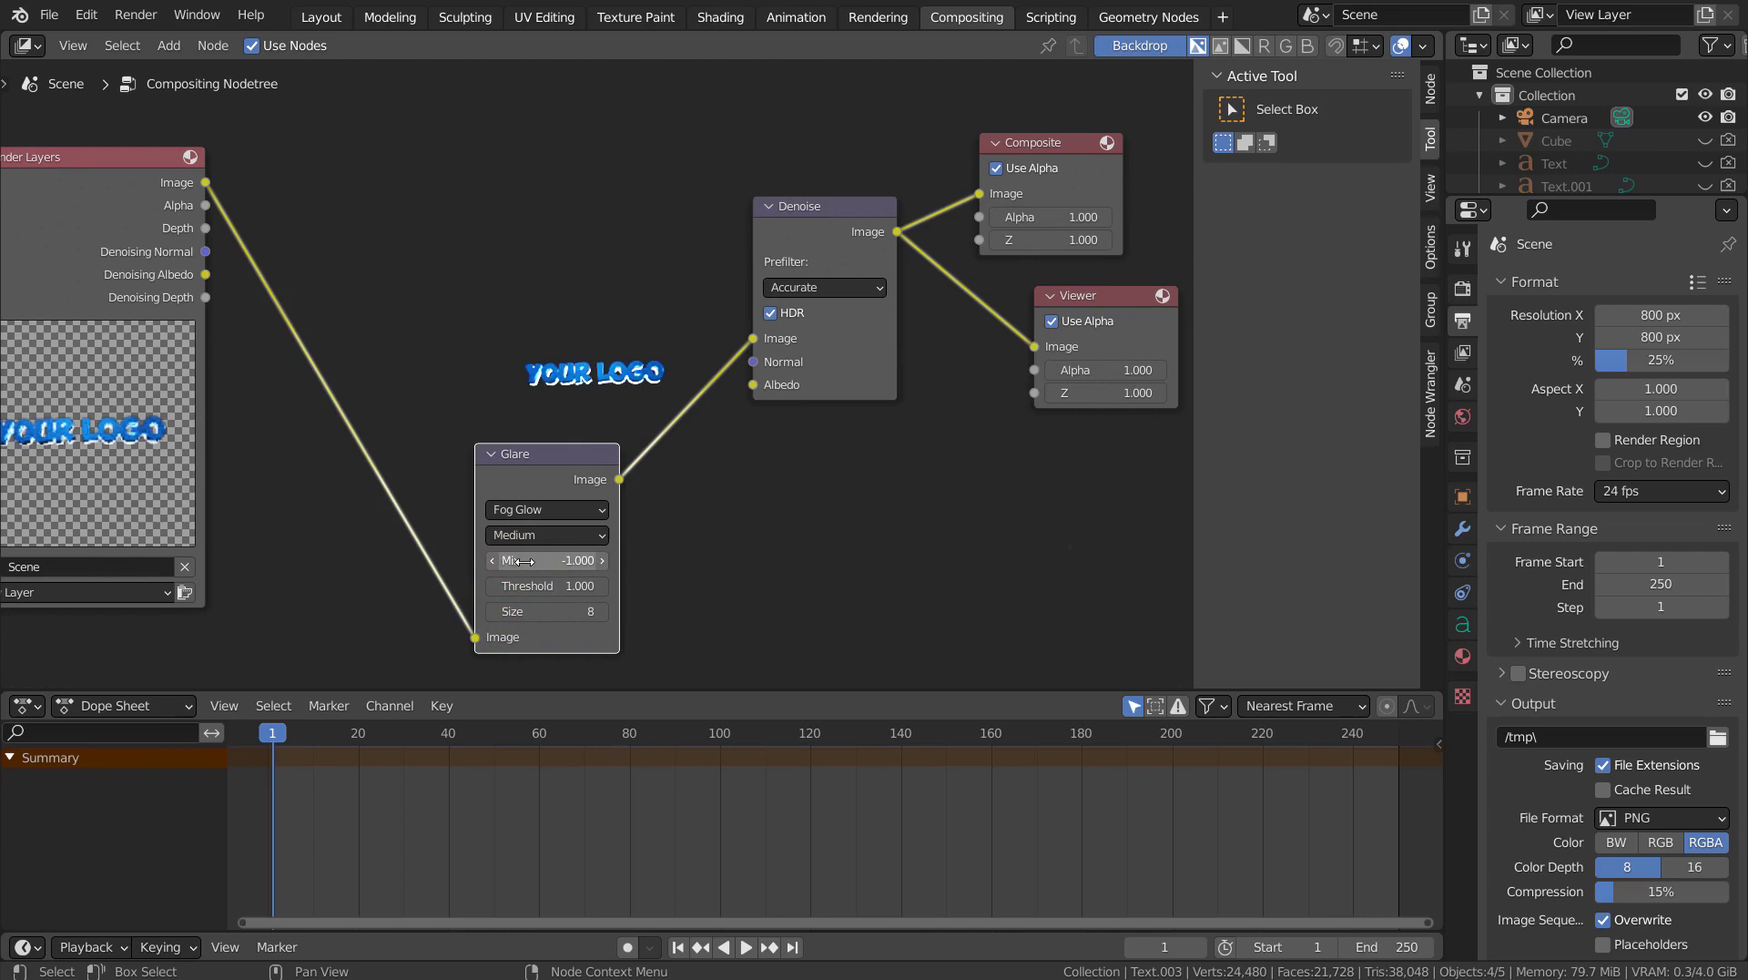
pyautogui.click(816, 546)
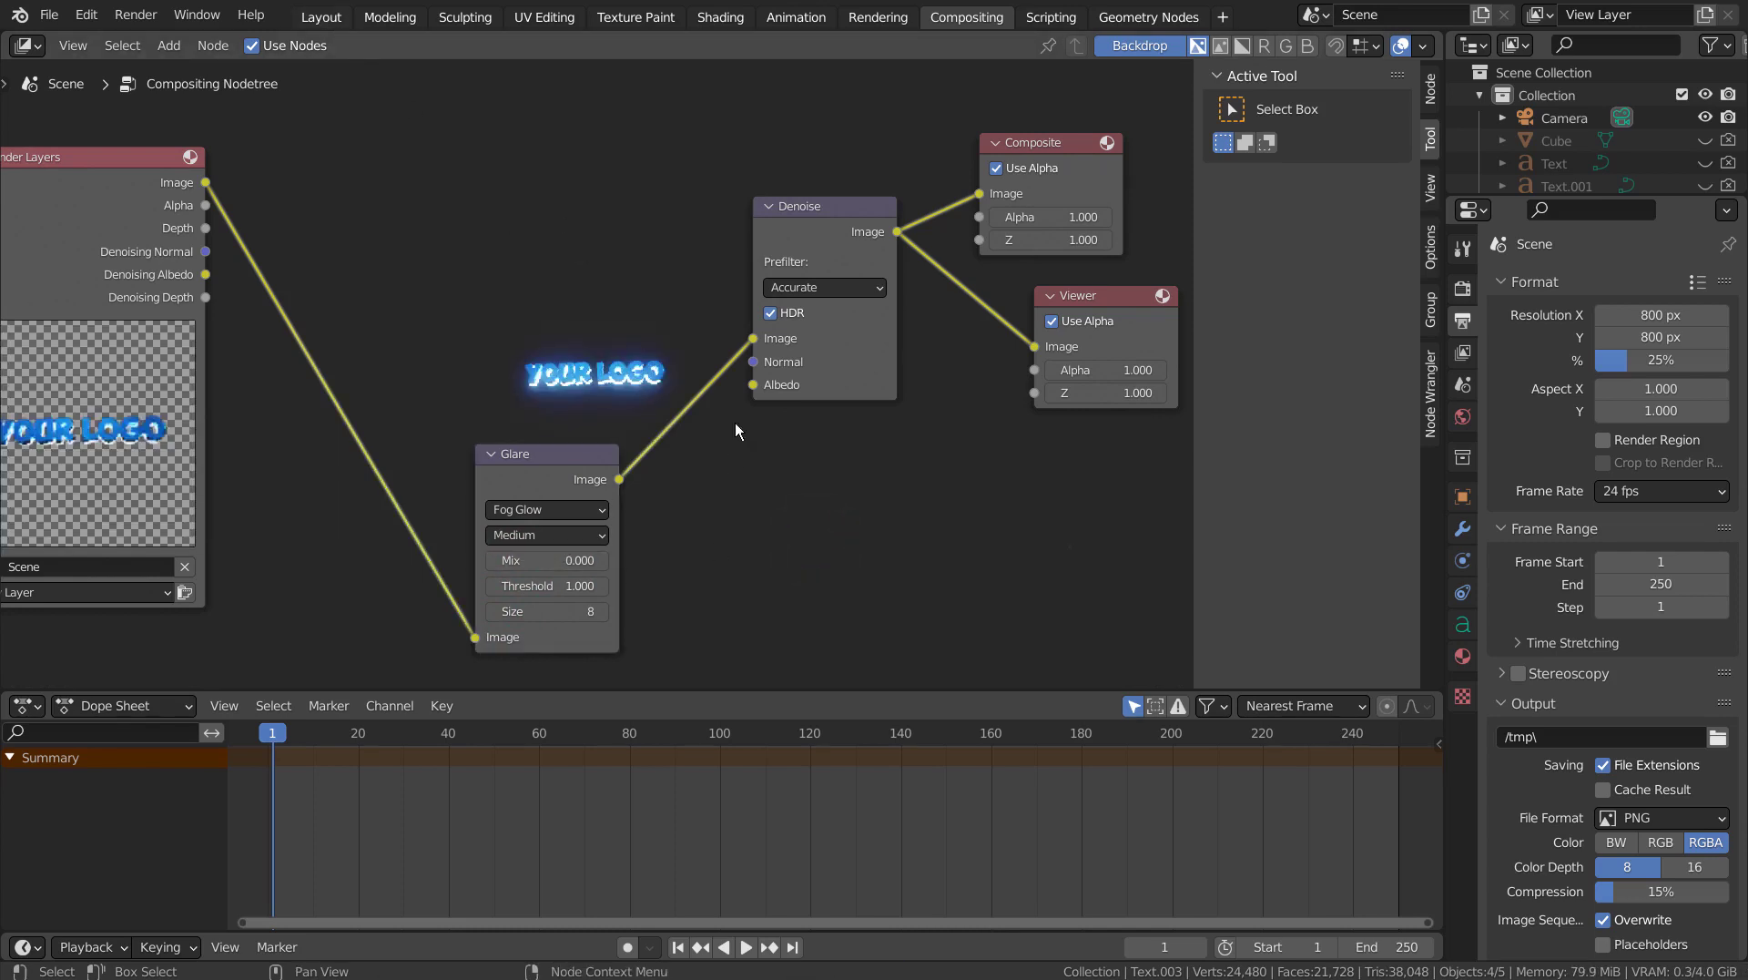
pyautogui.hotkey('ctrl', 'space')
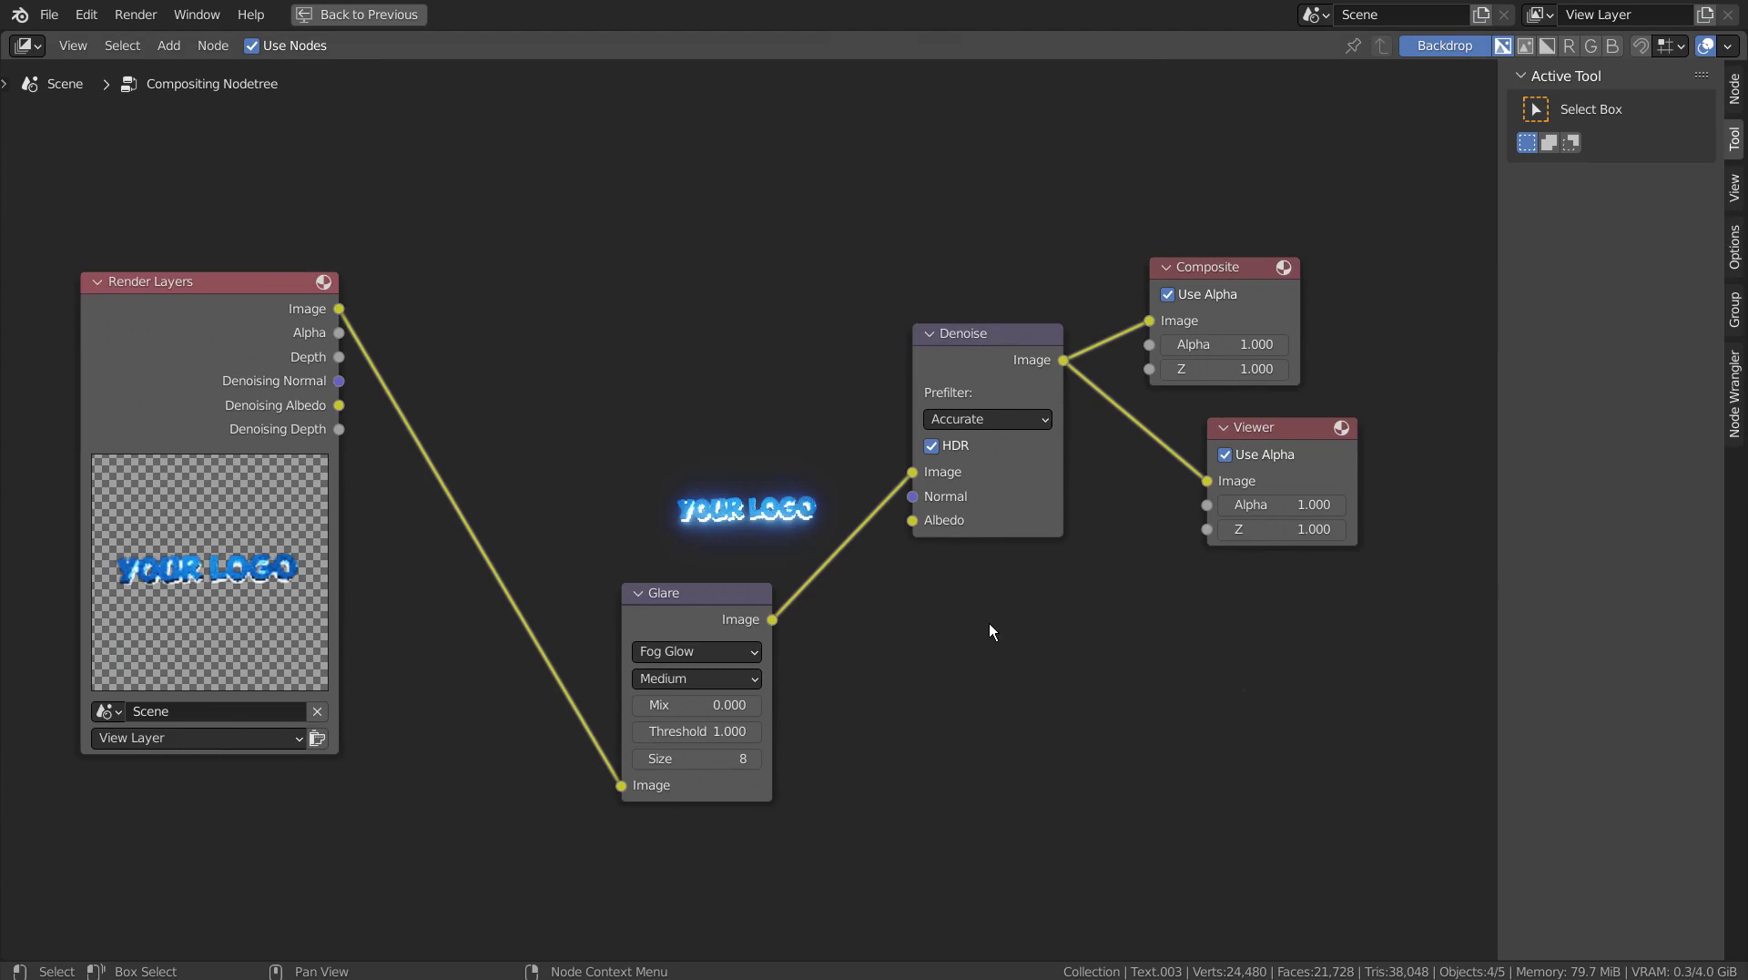
pyautogui.press('n')
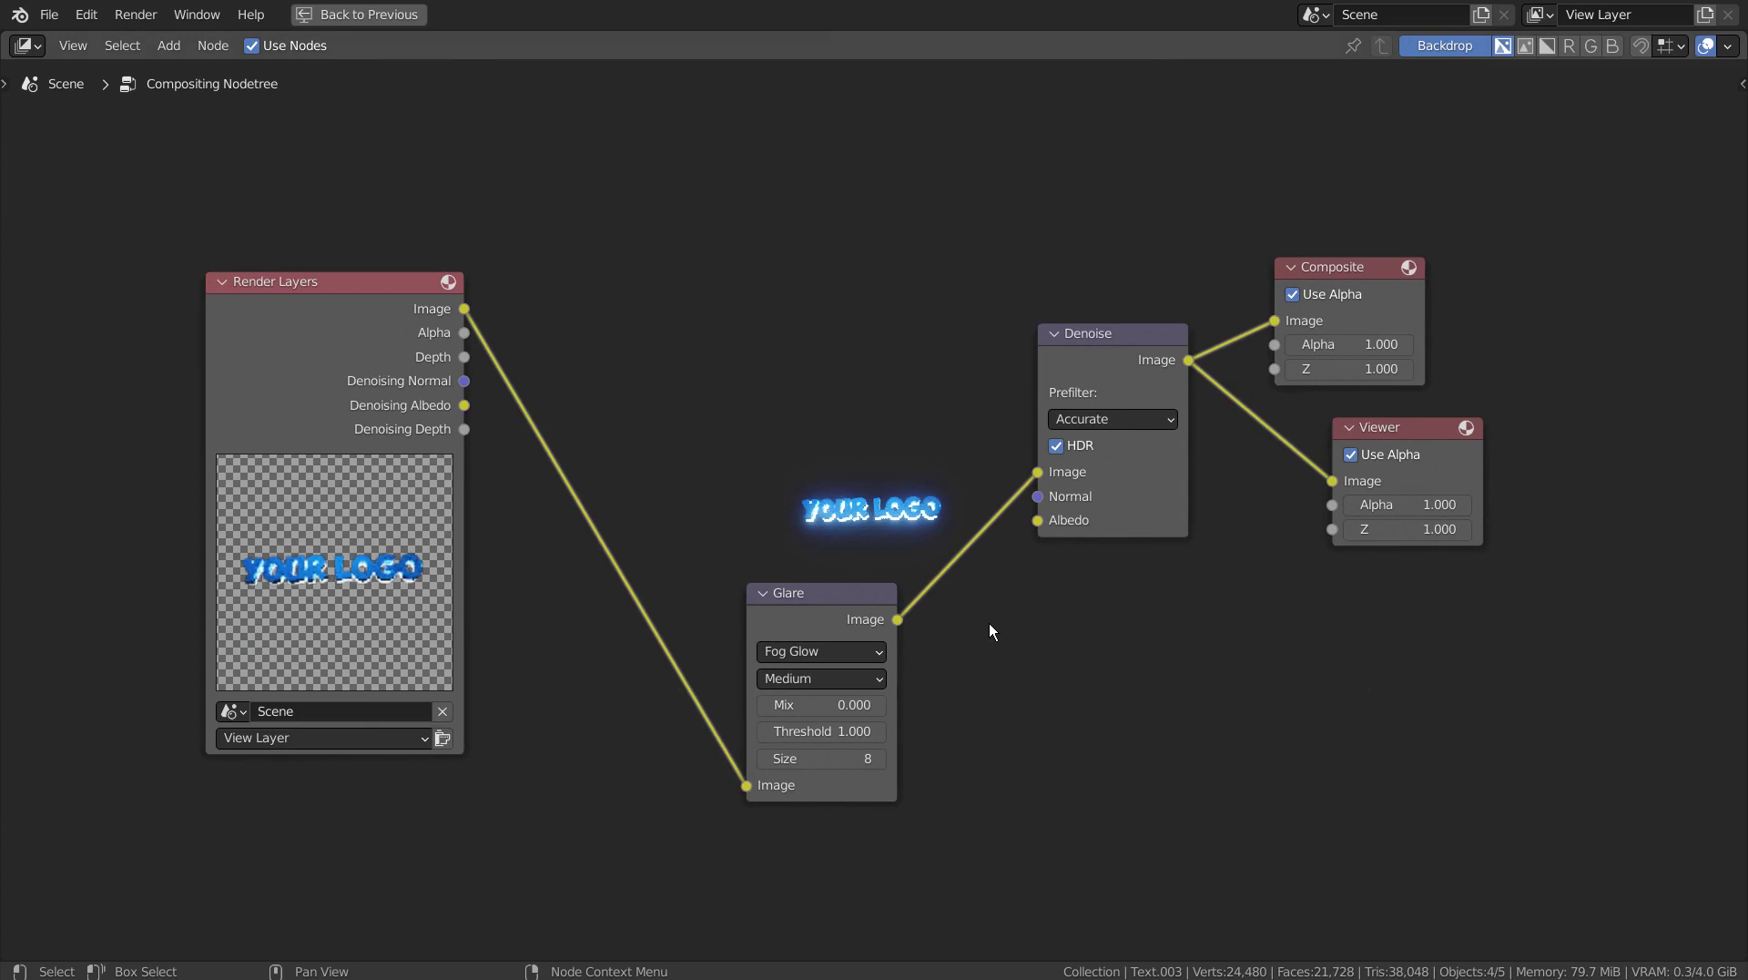
pyautogui.hotkey('ctrl', 'space')
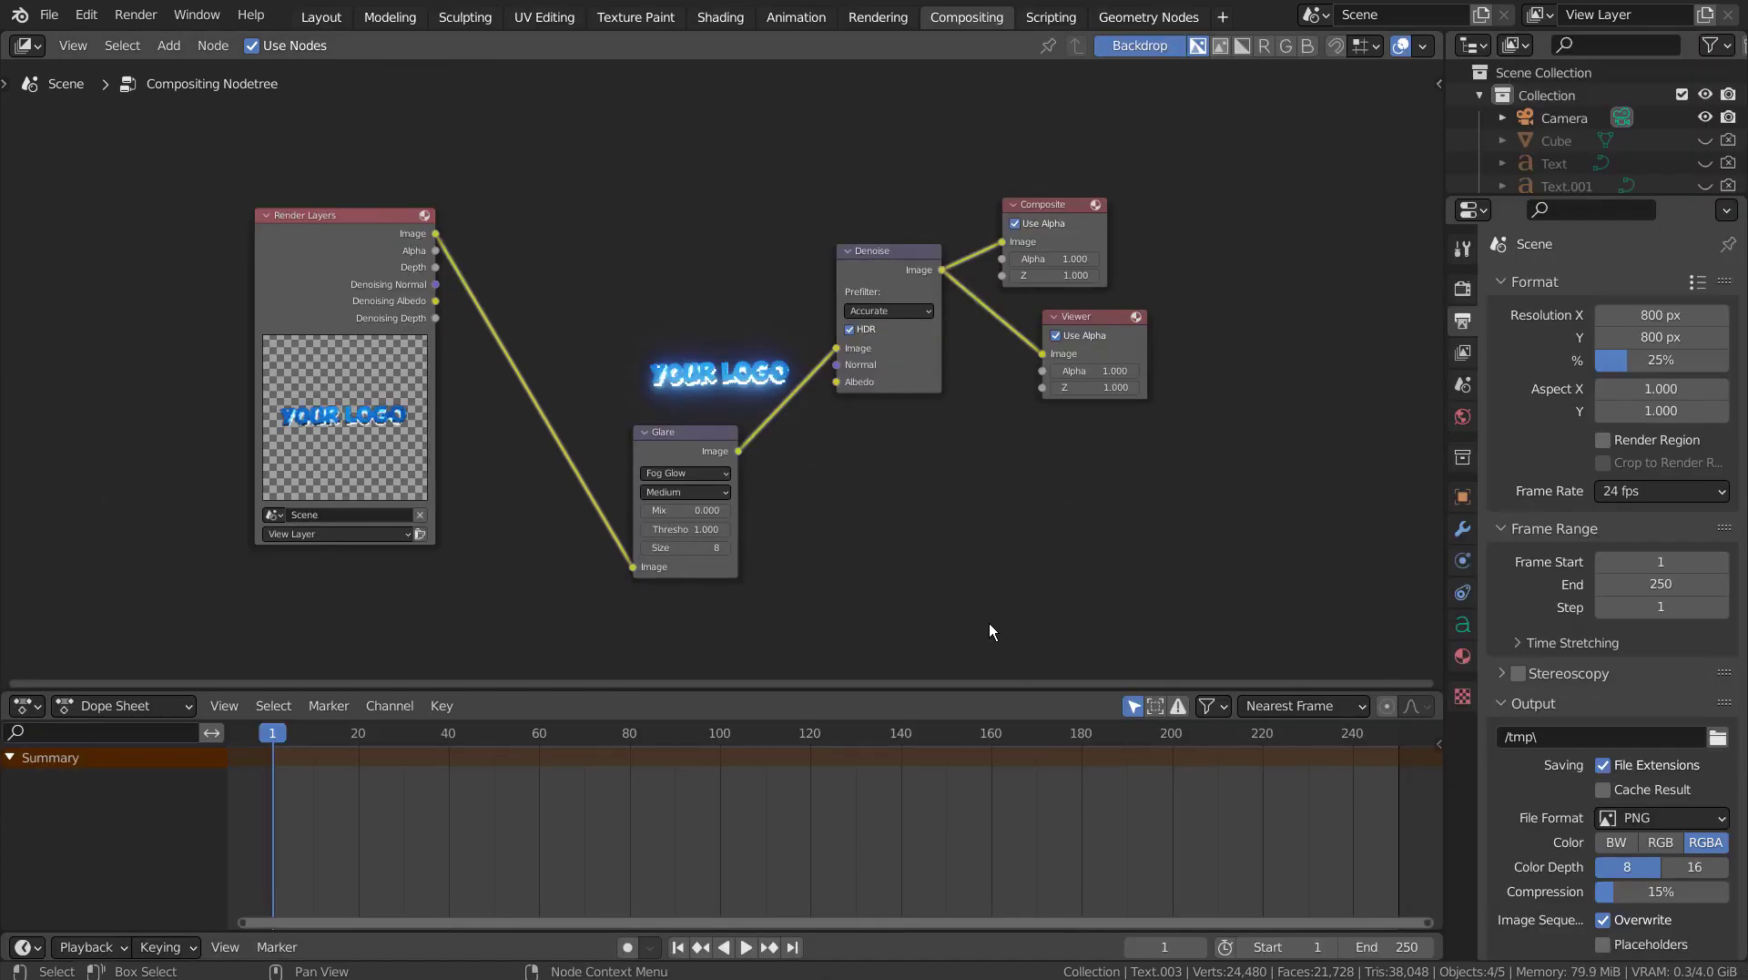
# In the Layout workspace with Render properties shown, hide Text.003 and Text.002 from viewport and render.
pyautogui.click(321, 16)
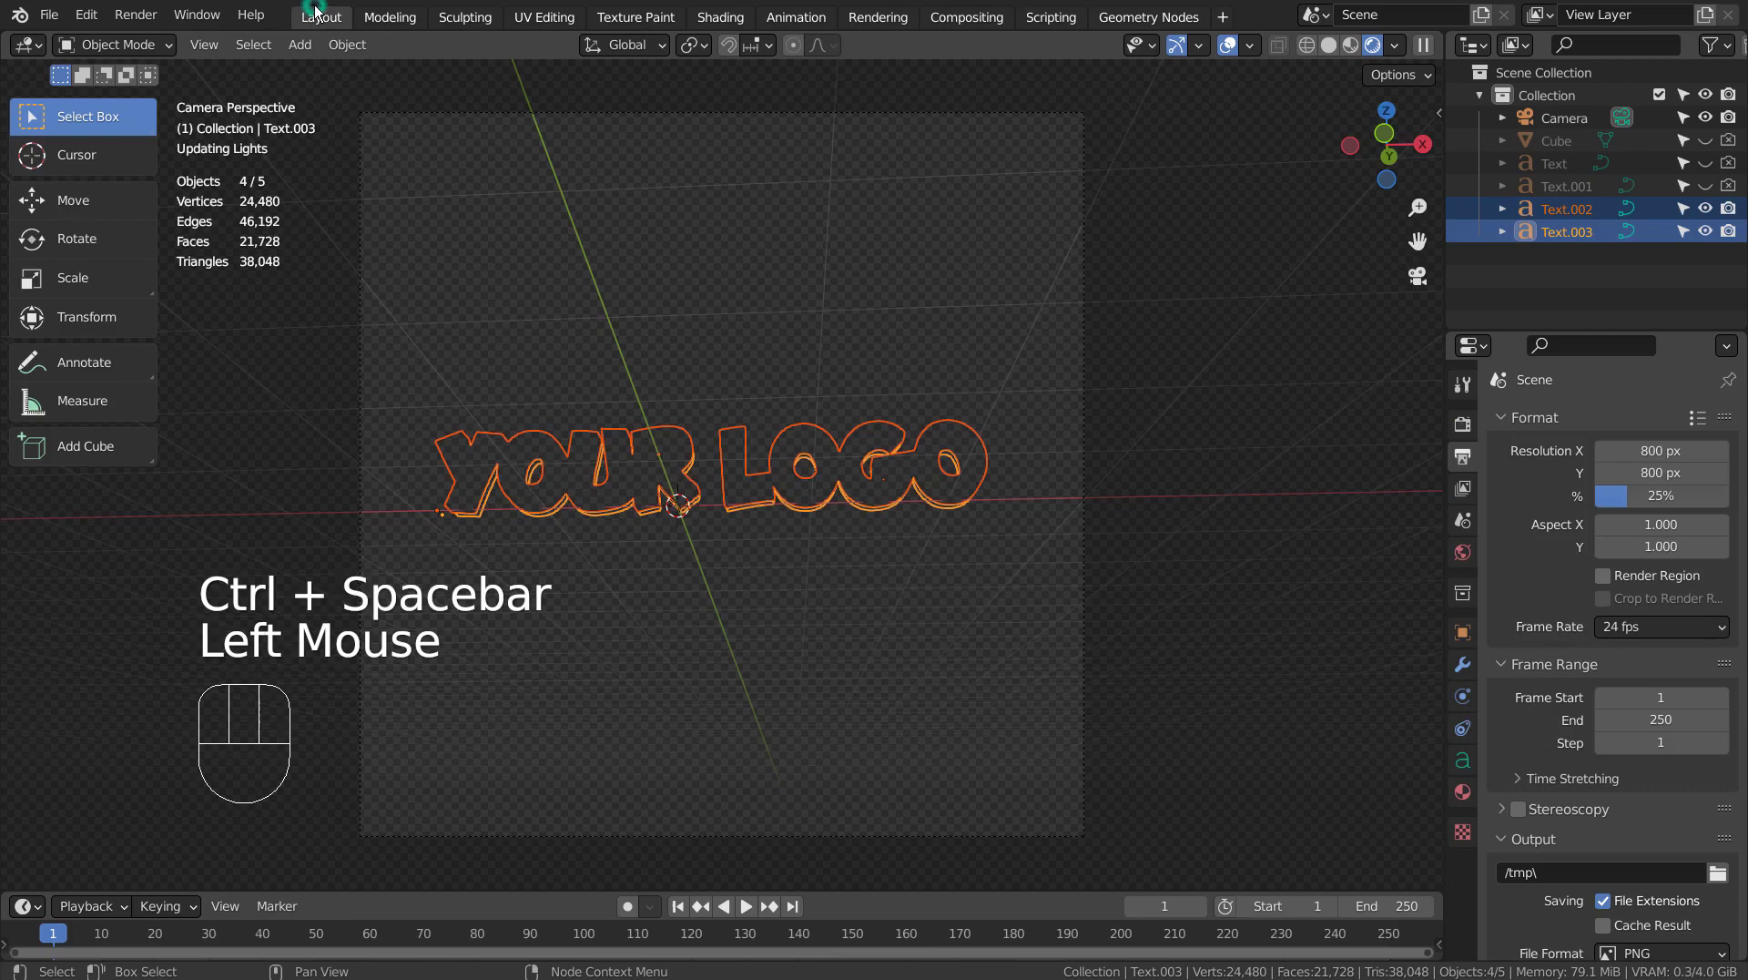
pyautogui.click(1462, 423)
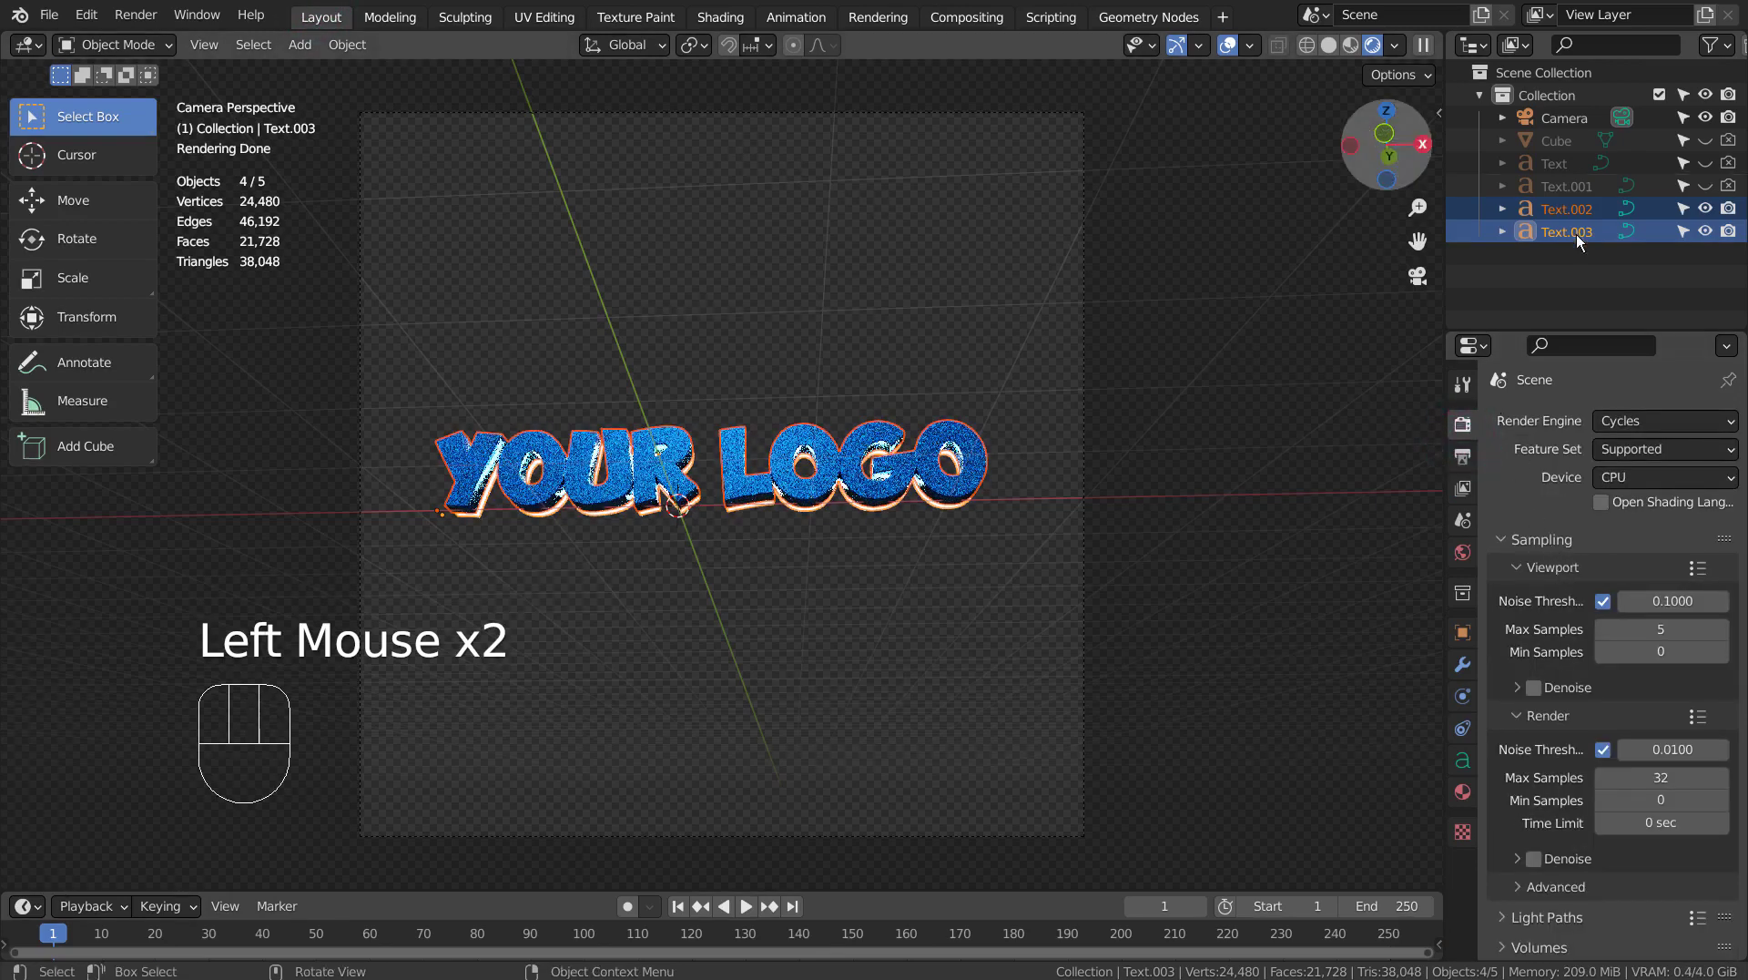
pyautogui.click(1728, 208)
pyautogui.click(1728, 209)
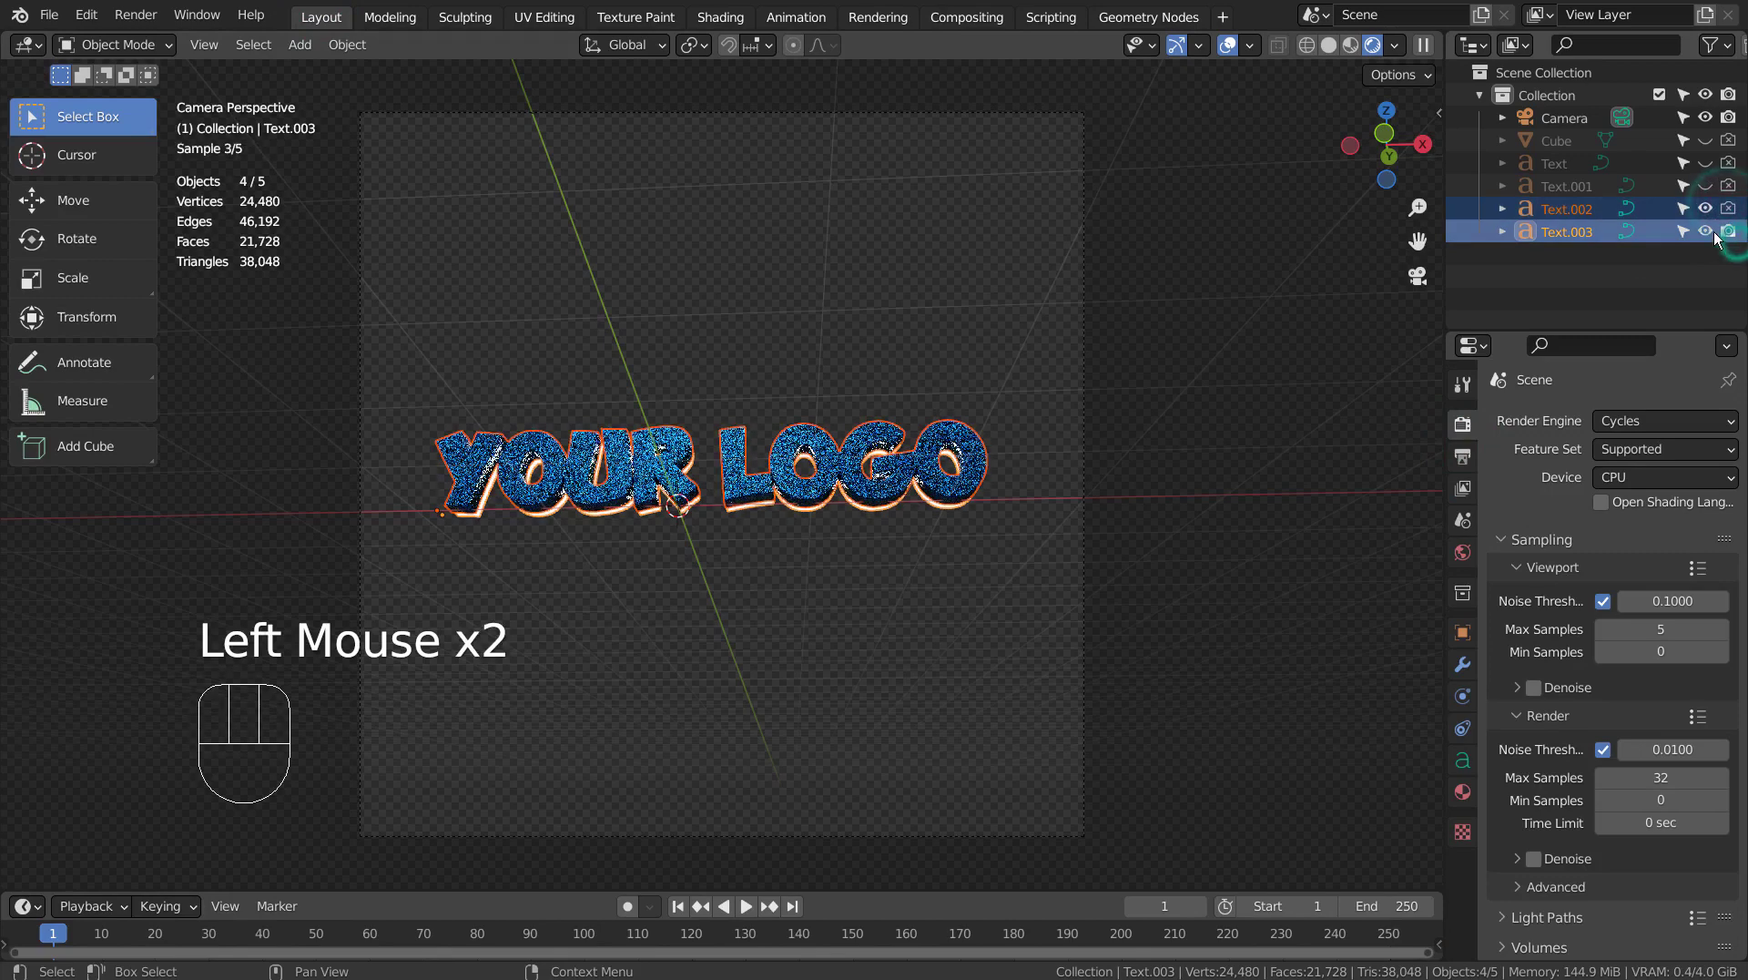
pyautogui.click(1728, 209)
pyautogui.click(1705, 231)
pyautogui.click(1705, 208)
# Show Text.001, the original Text and the Cube in the viewport, and re-enable rendering for Cube and Text.
pyautogui.click(1706, 186)
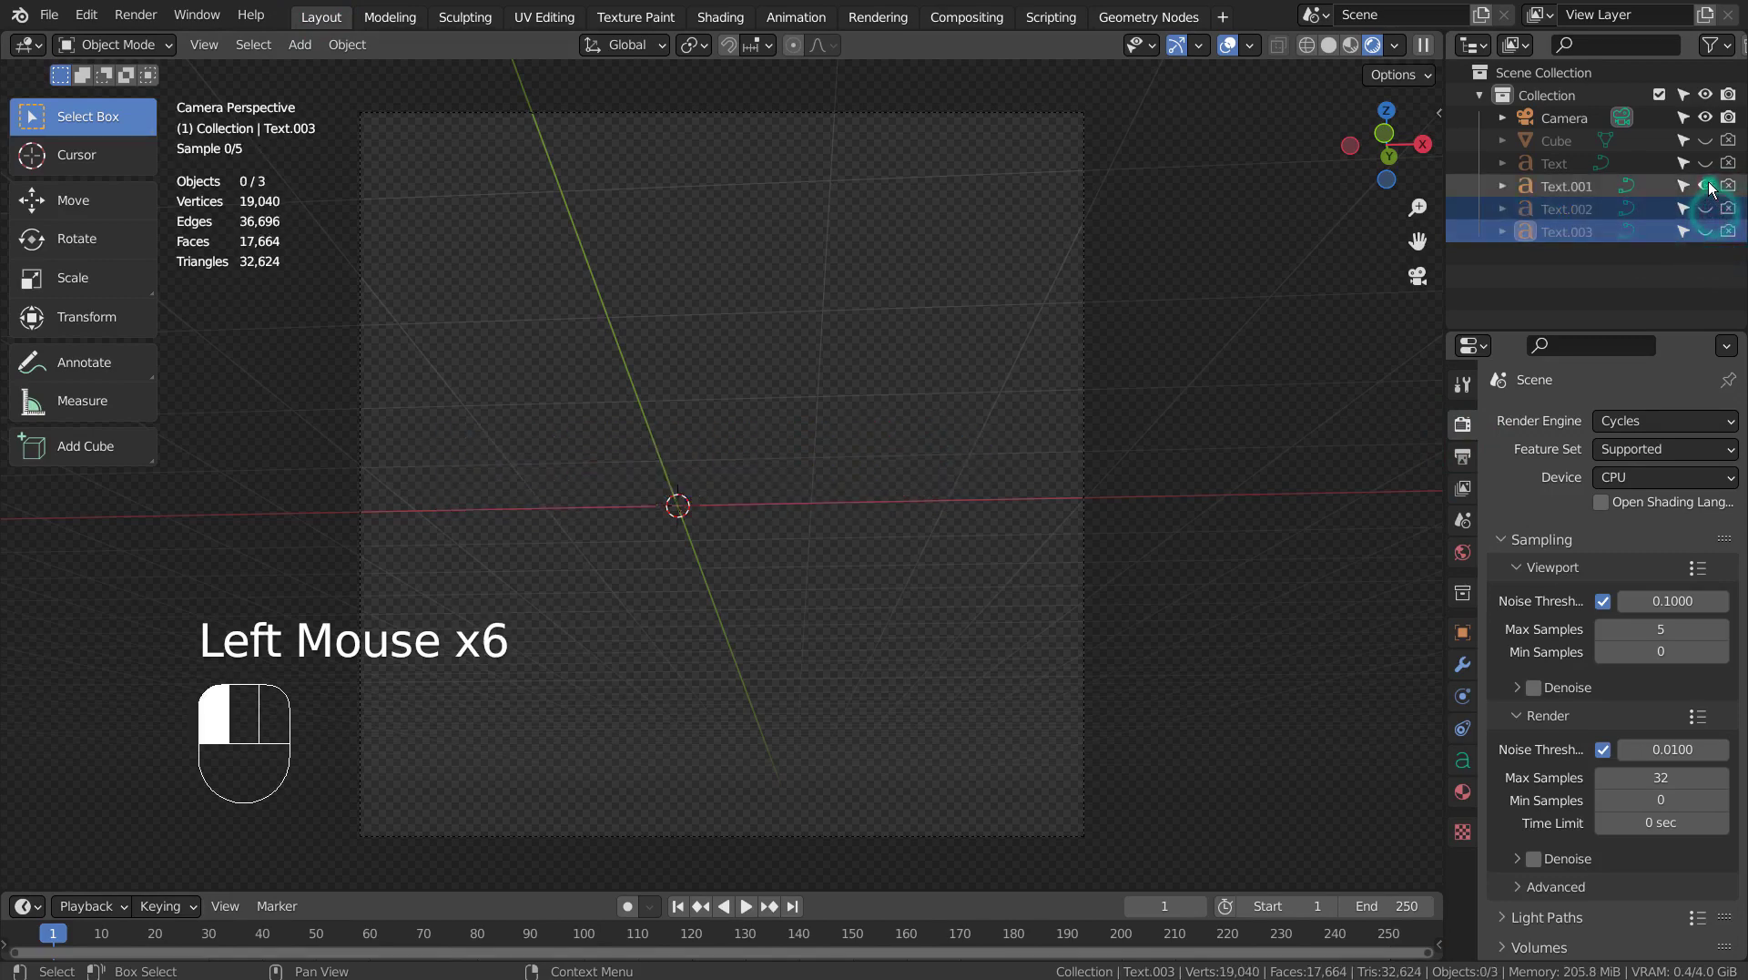
pyautogui.click(1705, 163)
pyautogui.click(1705, 141)
pyautogui.click(1728, 140)
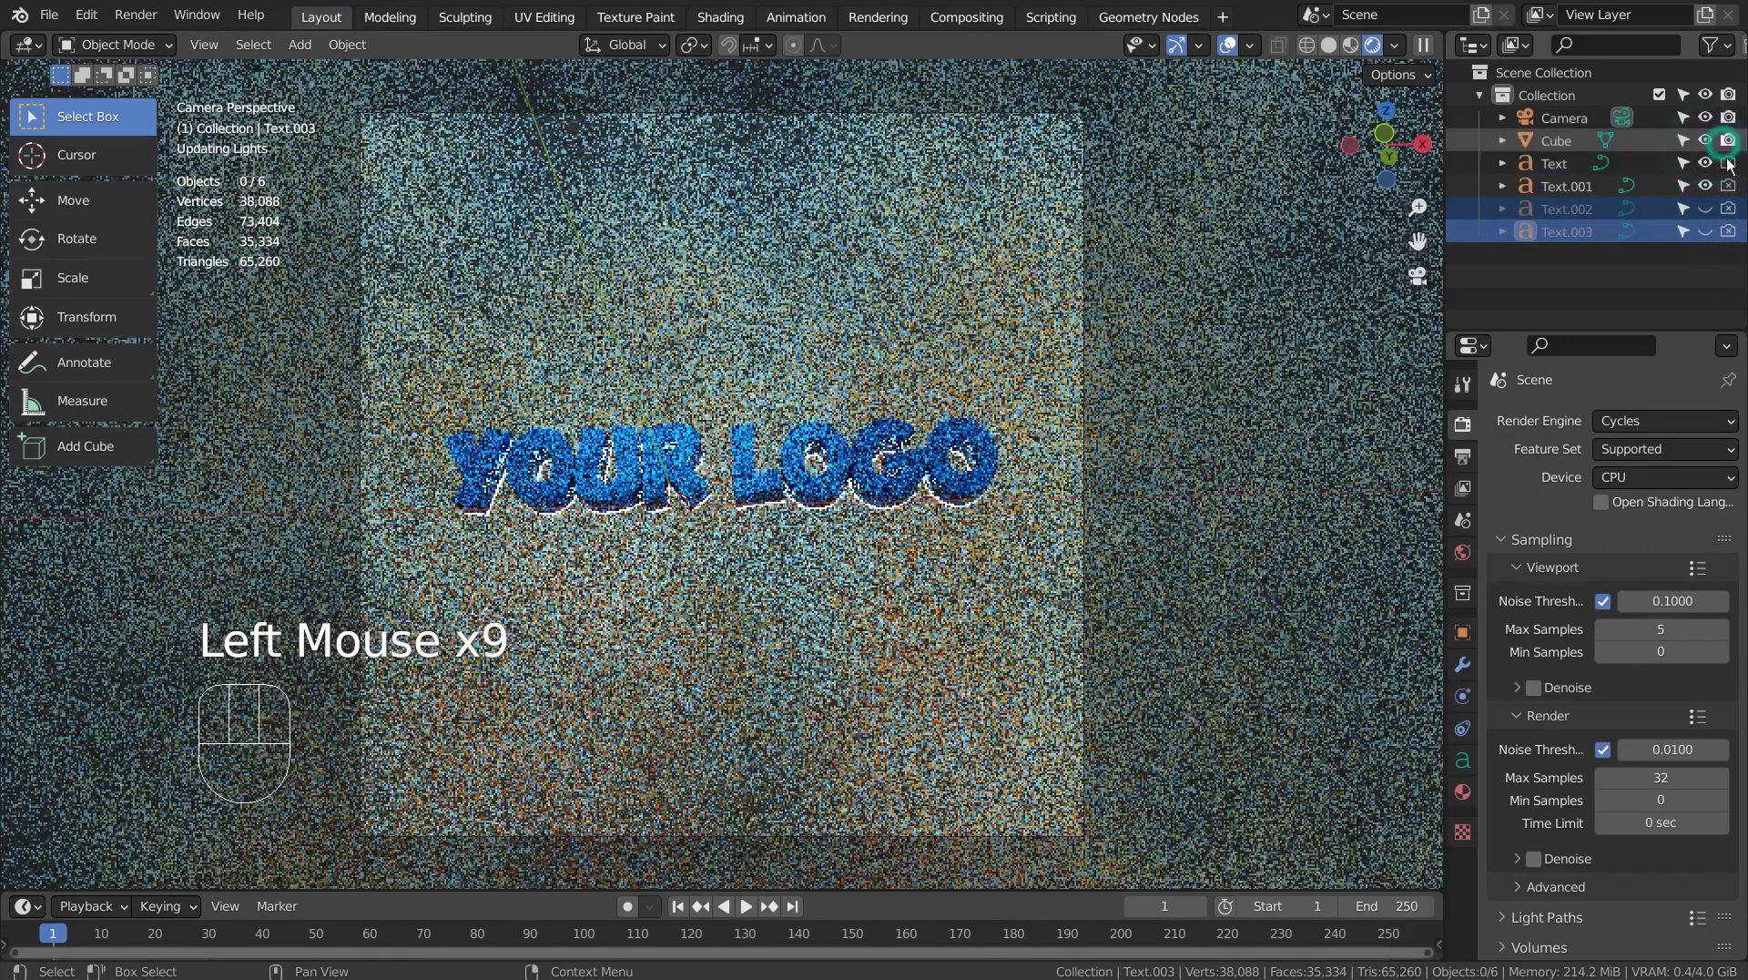
pyautogui.click(1728, 162)
pyautogui.click(1730, 188)
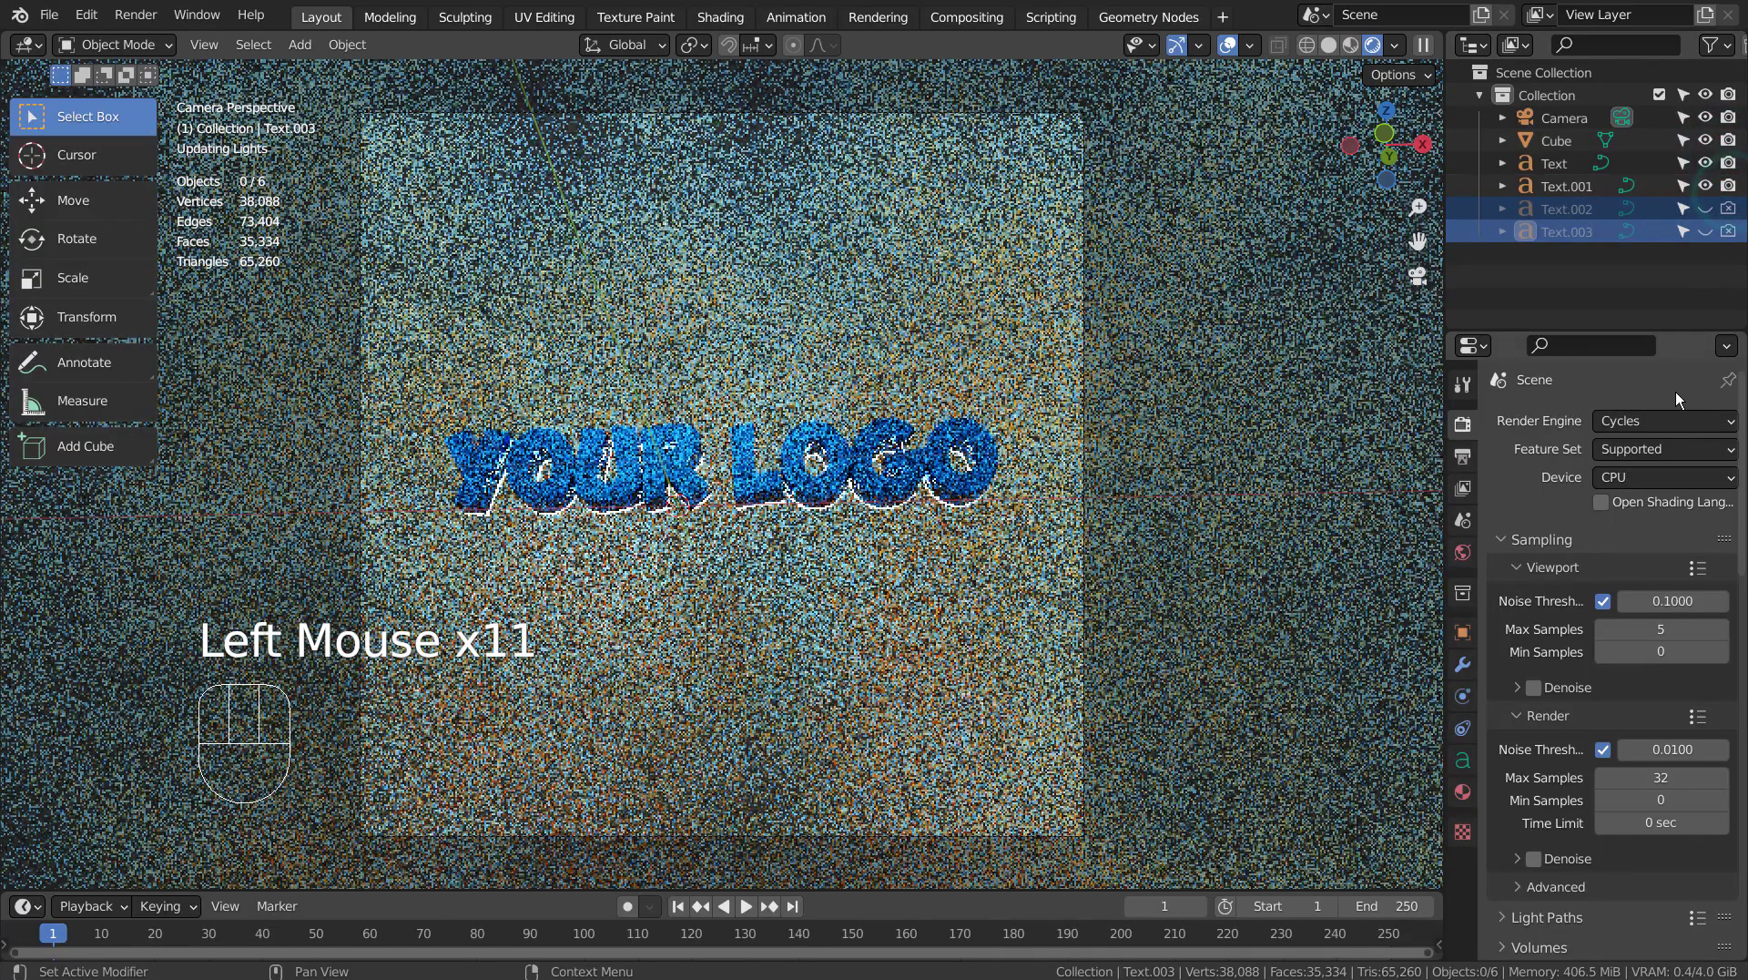